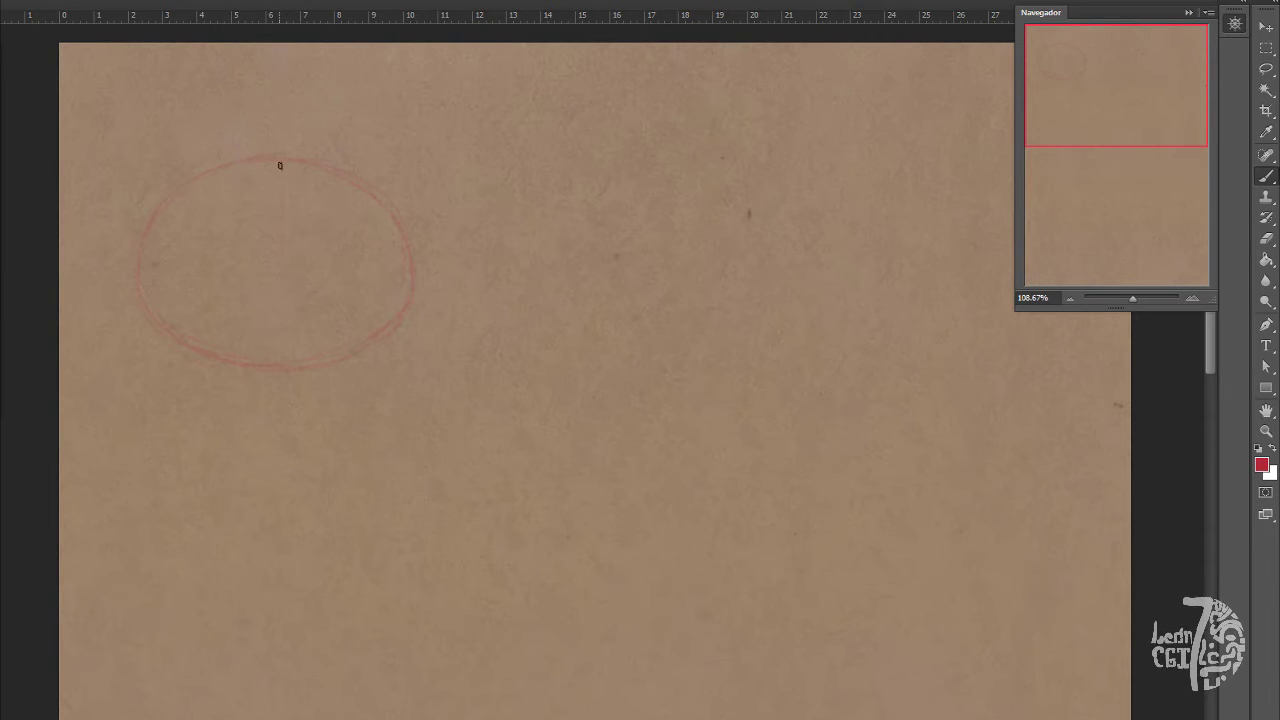
Sketch a small triangular nose where the face guides cross and an arched upper eyelid on each side of it
{"action": "key", "text": "ctrl+z"}
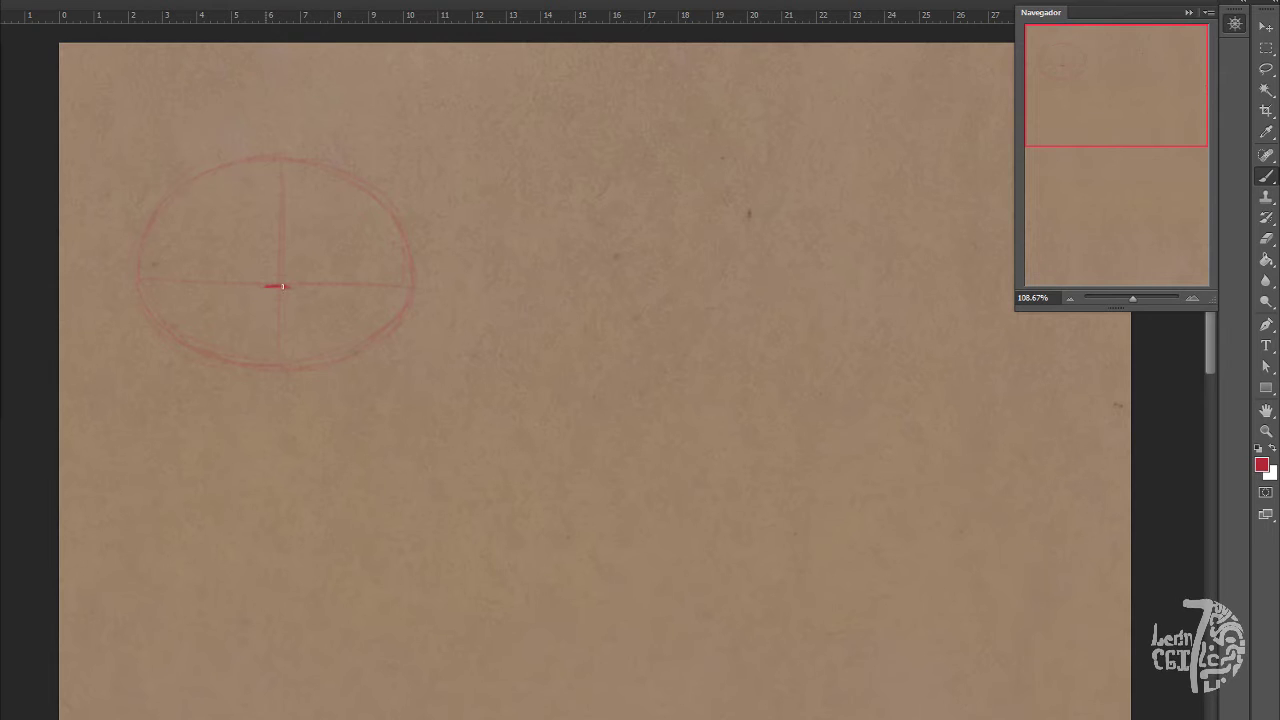
{"action": "mouse_move", "coordinate": [293, 288]}
{"action": "left_mouse_down"}
{"action": "mouse_move", "coordinate": [267, 297]}
{"action": "mouse_move", "coordinate": [294, 290]}
{"action": "left_mouse_up"}
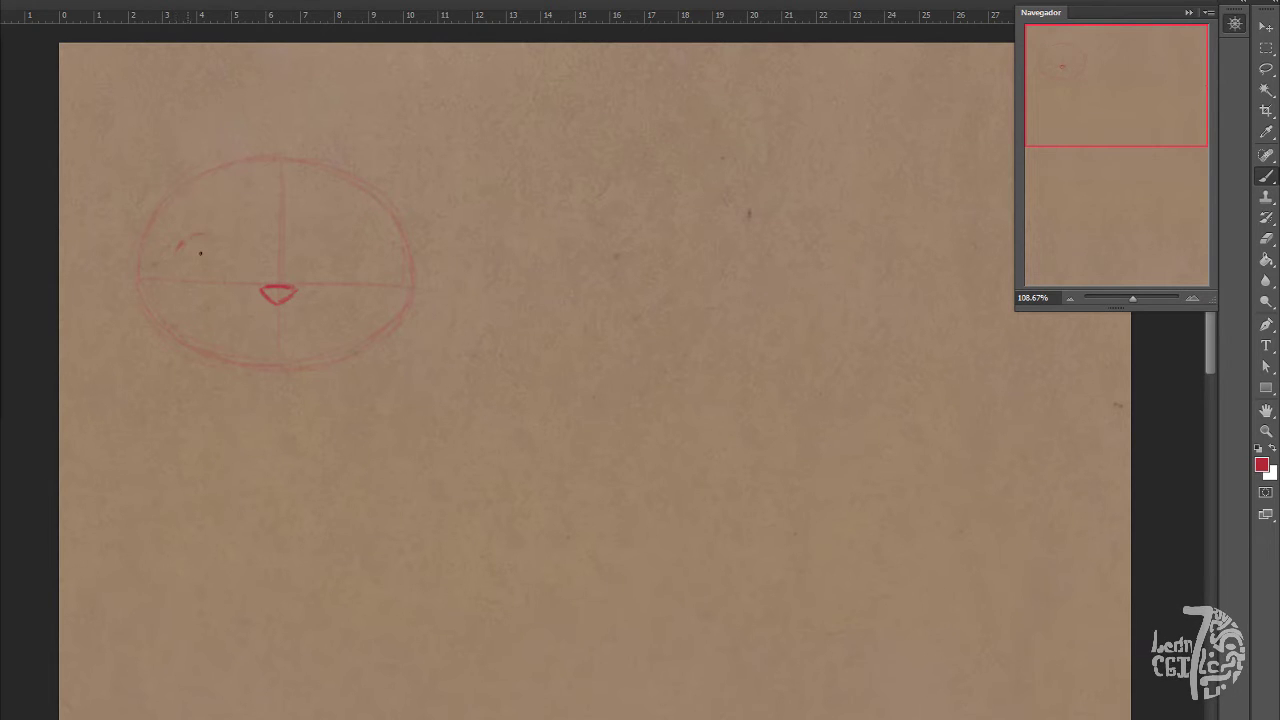
{"action": "mouse_move", "coordinate": [176, 248]}
{"action": "left_mouse_down"}
{"action": "mouse_move", "coordinate": [240, 237]}
{"action": "mouse_move", "coordinate": [258, 277]}
{"action": "mouse_move", "coordinate": [370, 245]}
{"action": "mouse_move", "coordinate": [388, 261]}
{"action": "left_mouse_up"}
{"action": "left_click_drag", "start_coordinate": [186, 242], "coordinate": [180, 264]}
{"action": "left_click_drag", "start_coordinate": [378, 250], "coordinate": [388, 272]}
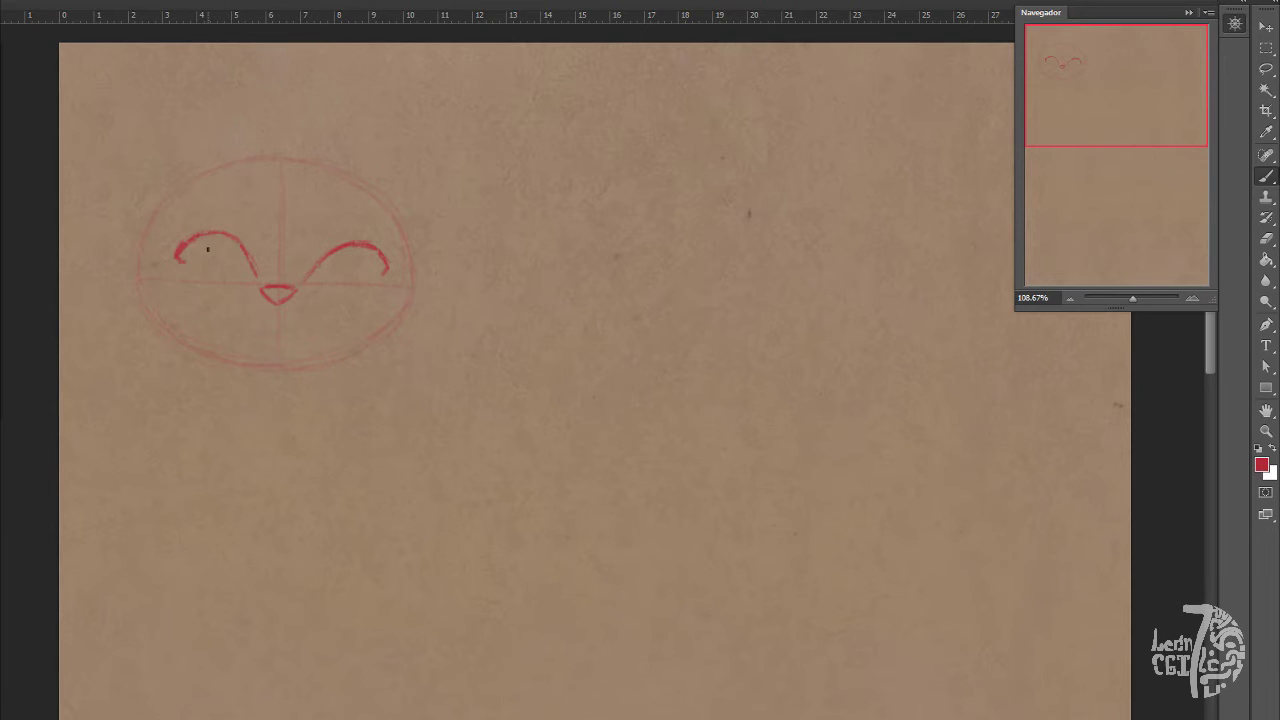
Draw round irises with dark pupils under both eyelids and add the short split mouth line below the nose
{"action": "mouse_move", "coordinate": [208, 249]}
{"action": "left_mouse_down"}
{"action": "mouse_move", "coordinate": [205, 260]}
{"action": "mouse_move", "coordinate": [220, 243]}
{"action": "mouse_move", "coordinate": [223, 261]}
{"action": "left_mouse_up"}
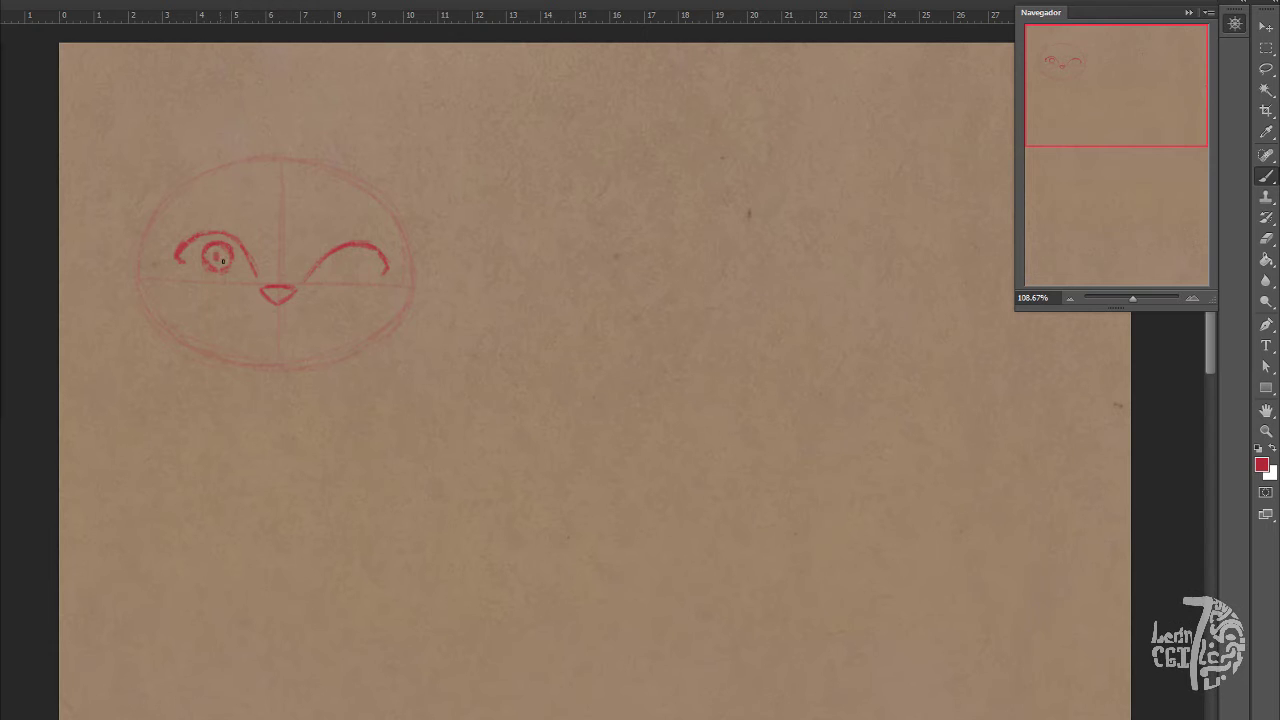
{"action": "left_click", "coordinate": [218, 256]}
{"action": "mouse_move", "coordinate": [337, 275]}
{"action": "left_mouse_down"}
{"action": "mouse_move", "coordinate": [357, 254]}
{"action": "mouse_move", "coordinate": [364, 271]}
{"action": "mouse_move", "coordinate": [353, 252]}
{"action": "left_mouse_up"}
{"action": "left_click", "coordinate": [351, 267]}
{"action": "mouse_move", "coordinate": [216, 271]}
{"action": "left_mouse_down"}
{"action": "mouse_move", "coordinate": [233, 257]}
{"action": "mouse_move", "coordinate": [216, 249]}
{"action": "left_mouse_up"}
{"action": "mouse_move", "coordinate": [340, 266]}
{"action": "left_mouse_down"}
{"action": "mouse_move", "coordinate": [349, 256]}
{"action": "mouse_move", "coordinate": [361, 268]}
{"action": "left_mouse_up"}
{"action": "mouse_move", "coordinate": [210, 257]}
{"action": "left_mouse_down"}
{"action": "mouse_move", "coordinate": [231, 292]}
{"action": "mouse_move", "coordinate": [180, 258]}
{"action": "mouse_move", "coordinate": [218, 238]}
{"action": "mouse_move", "coordinate": [241, 262]}
{"action": "left_mouse_up"}
{"action": "mouse_move", "coordinate": [314, 277]}
{"action": "left_mouse_down"}
{"action": "mouse_move", "coordinate": [338, 252]}
{"action": "mouse_move", "coordinate": [380, 266]}
{"action": "left_mouse_up"}
{"action": "mouse_move", "coordinate": [277, 303]}
{"action": "left_mouse_down"}
{"action": "mouse_move", "coordinate": [259, 338]}
{"action": "mouse_move", "coordinate": [295, 341]}
{"action": "mouse_move", "coordinate": [252, 341]}
{"action": "left_mouse_up"}
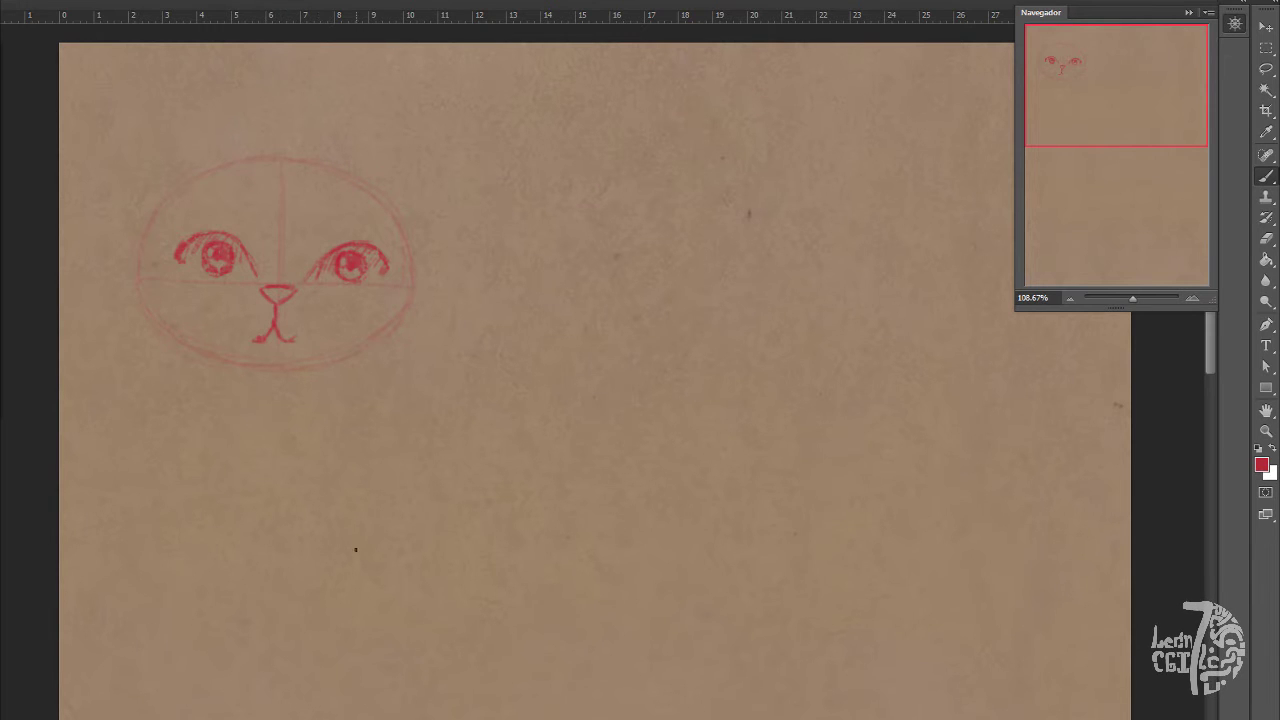
Outline the face inside the oval with a forehead line dipping at the centre and a rounded lower jaw
{"action": "mouse_move", "coordinate": [267, 204]}
{"action": "left_mouse_down"}
{"action": "mouse_move", "coordinate": [284, 209]}
{"action": "mouse_move", "coordinate": [245, 190]}
{"action": "mouse_move", "coordinate": [302, 196]}
{"action": "mouse_move", "coordinate": [168, 210]}
{"action": "mouse_move", "coordinate": [356, 184]}
{"action": "mouse_move", "coordinate": [411, 254]}
{"action": "left_mouse_up"}
{"action": "left_click_drag", "start_coordinate": [162, 226], "coordinate": [142, 244]}
{"action": "left_click_drag", "start_coordinate": [406, 246], "coordinate": [415, 271]}
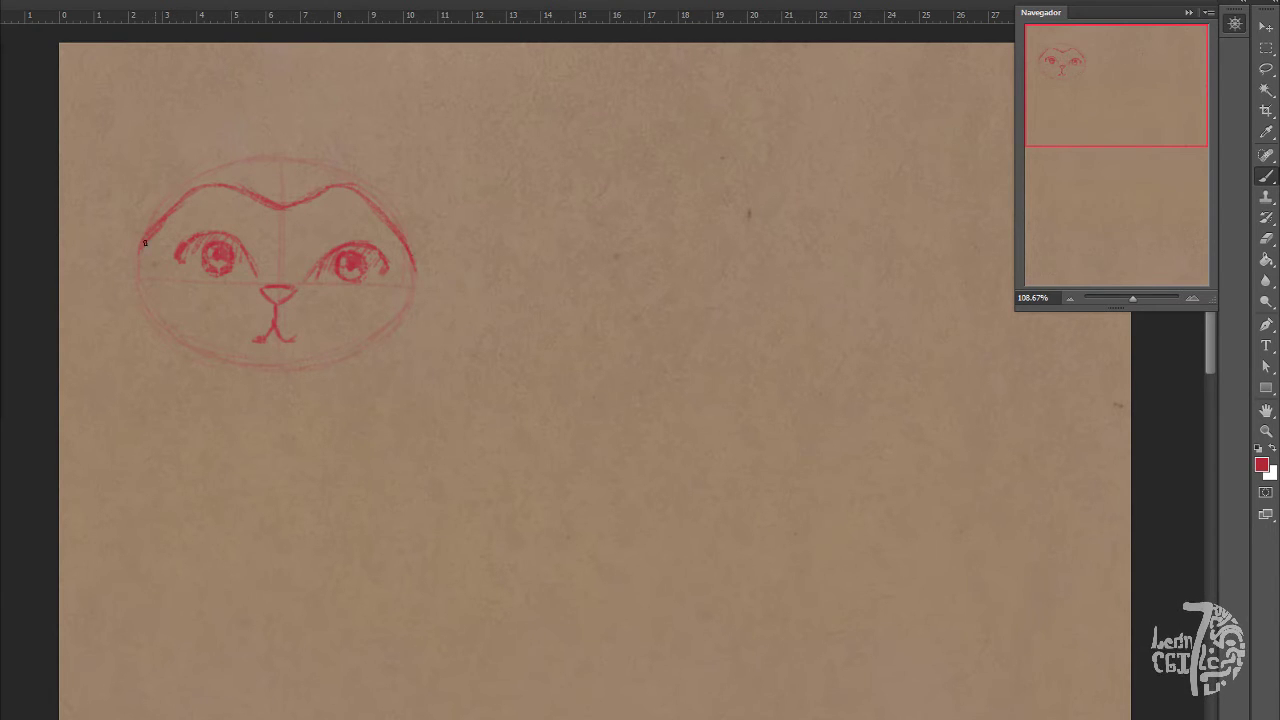
{"action": "mouse_move", "coordinate": [145, 243]}
{"action": "left_mouse_down"}
{"action": "mouse_move", "coordinate": [142, 290]}
{"action": "mouse_move", "coordinate": [210, 350]}
{"action": "mouse_move", "coordinate": [252, 364]}
{"action": "left_mouse_up"}
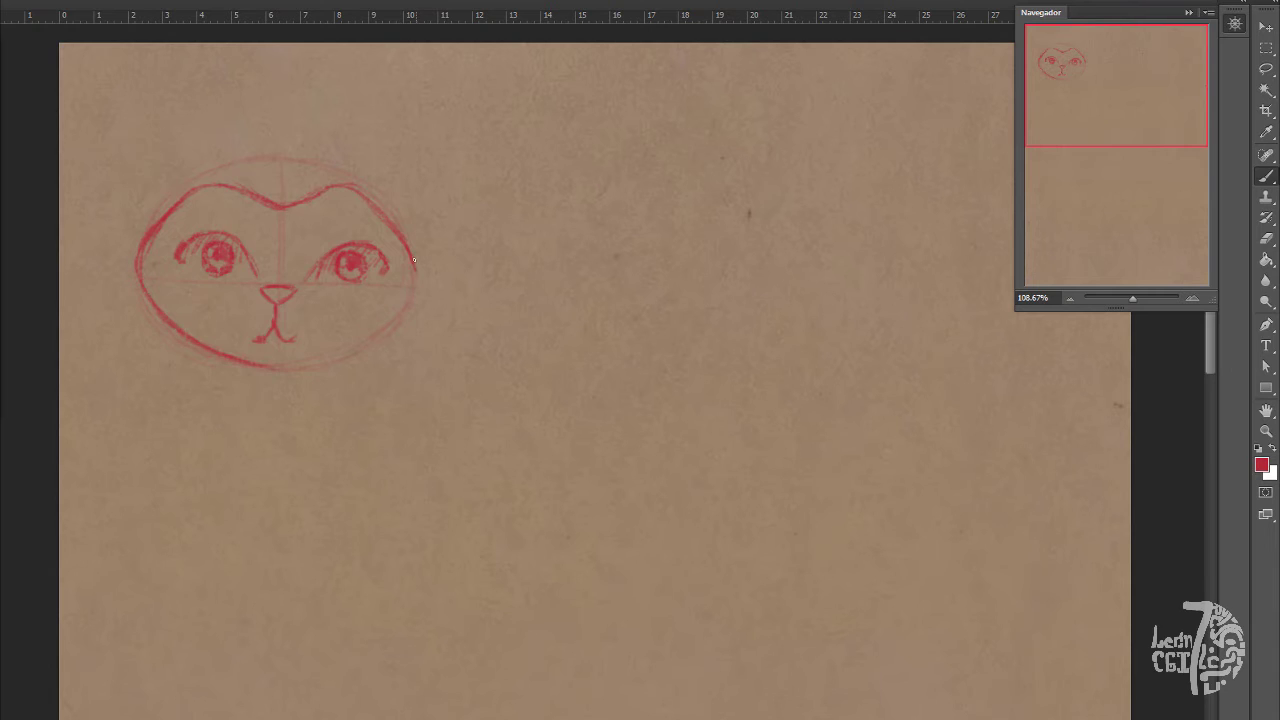
{"action": "mouse_move", "coordinate": [414, 260]}
{"action": "left_mouse_down"}
{"action": "mouse_move", "coordinate": [402, 304]}
{"action": "mouse_move", "coordinate": [264, 368]}
{"action": "left_mouse_up"}
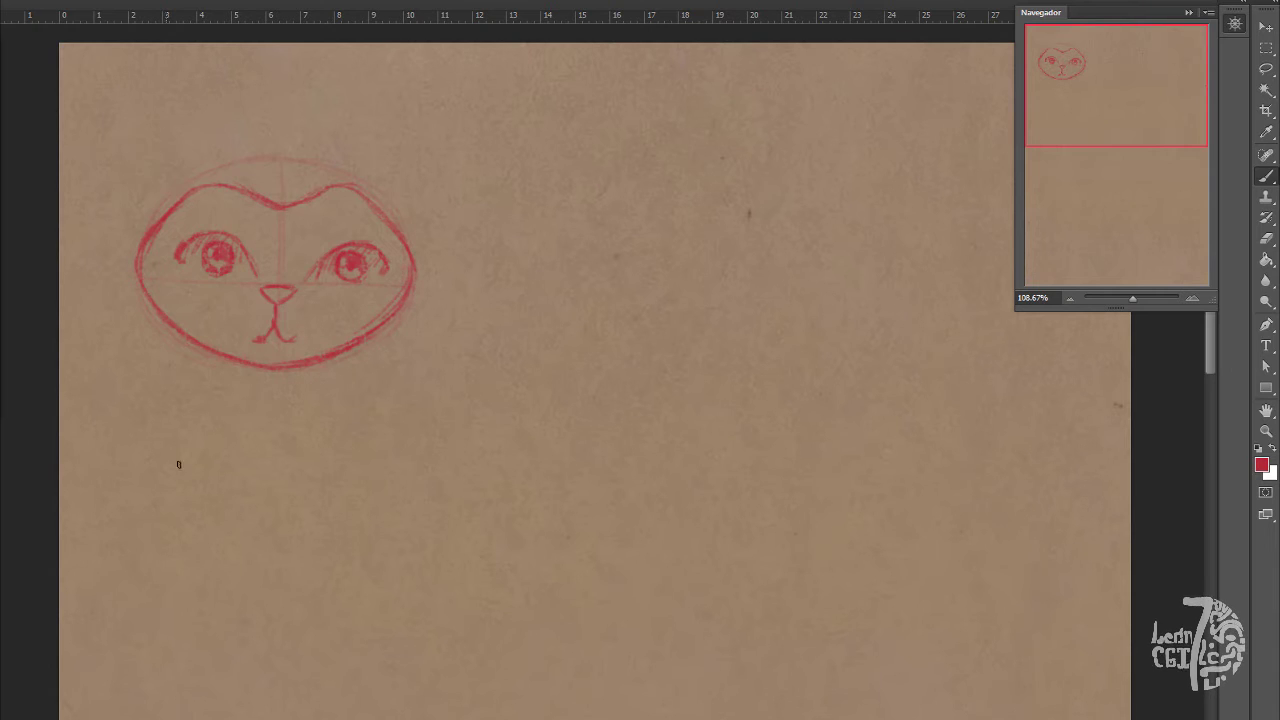
{"action": "mouse_move", "coordinate": [150, 232]}
{"action": "left_mouse_down"}
{"action": "mouse_move", "coordinate": [147, 268]}
{"action": "mouse_move", "coordinate": [180, 324]}
{"action": "mouse_move", "coordinate": [226, 352]}
{"action": "left_mouse_up"}
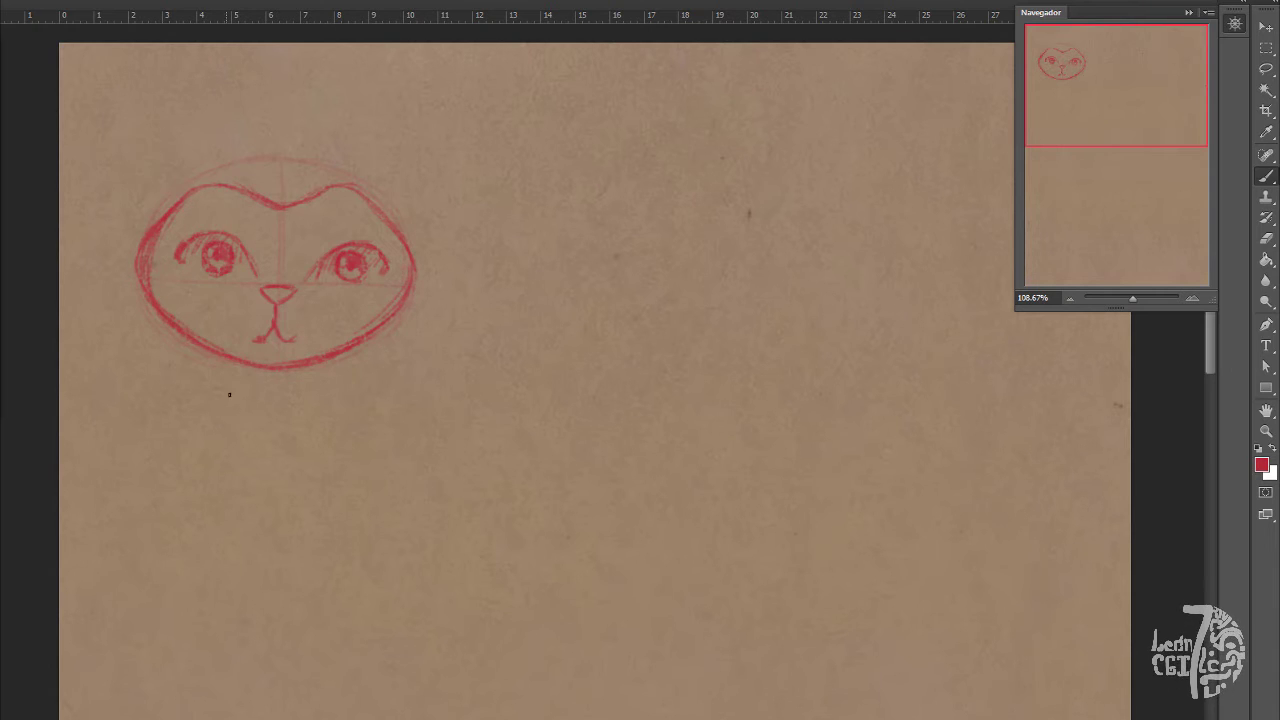
Erase the left side of the face outline and redraw that cheek slightly closer to the eye
{"action": "key", "text": "e"}
{"action": "mouse_move", "coordinate": [151, 220]}
{"action": "left_mouse_down"}
{"action": "mouse_move", "coordinate": [137, 435]}
{"action": "mouse_move", "coordinate": [163, 314]}
{"action": "left_mouse_up"}
{"action": "key", "text": "b"}
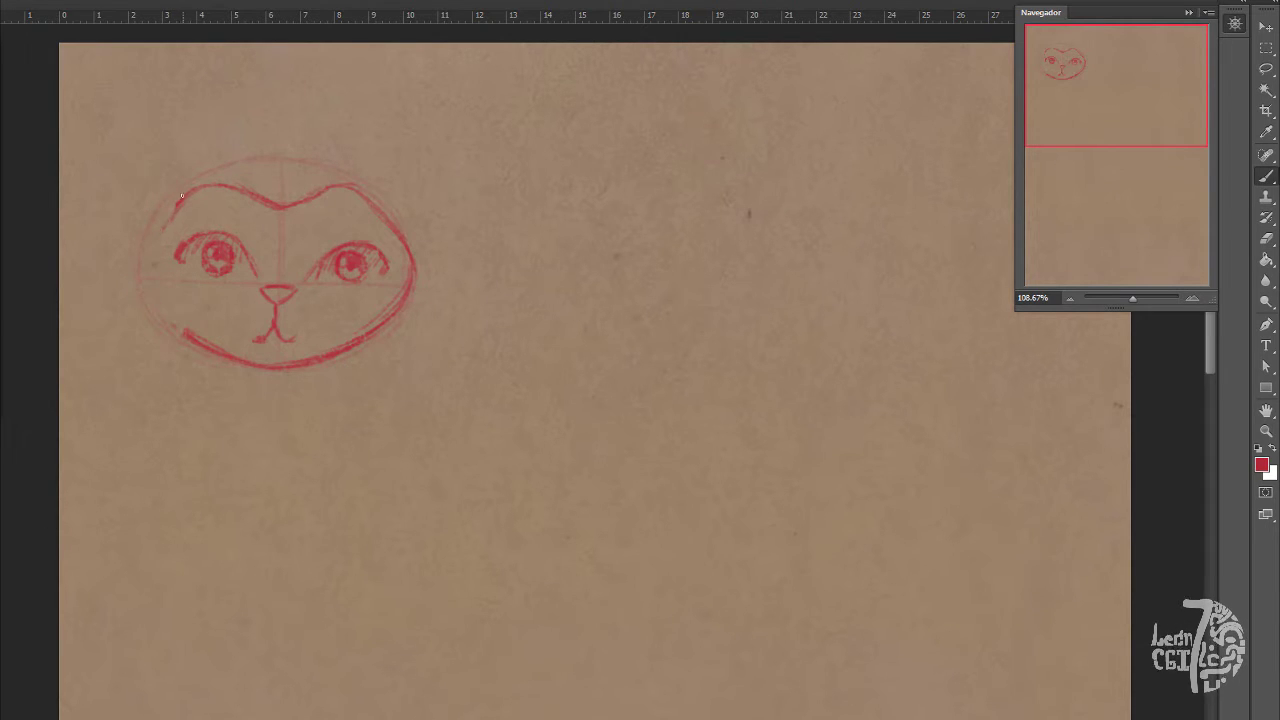
{"action": "mouse_move", "coordinate": [181, 196]}
{"action": "left_mouse_down"}
{"action": "mouse_move", "coordinate": [146, 263]}
{"action": "mouse_move", "coordinate": [170, 212]}
{"action": "mouse_move", "coordinate": [152, 243]}
{"action": "mouse_move", "coordinate": [187, 320]}
{"action": "left_mouse_up"}
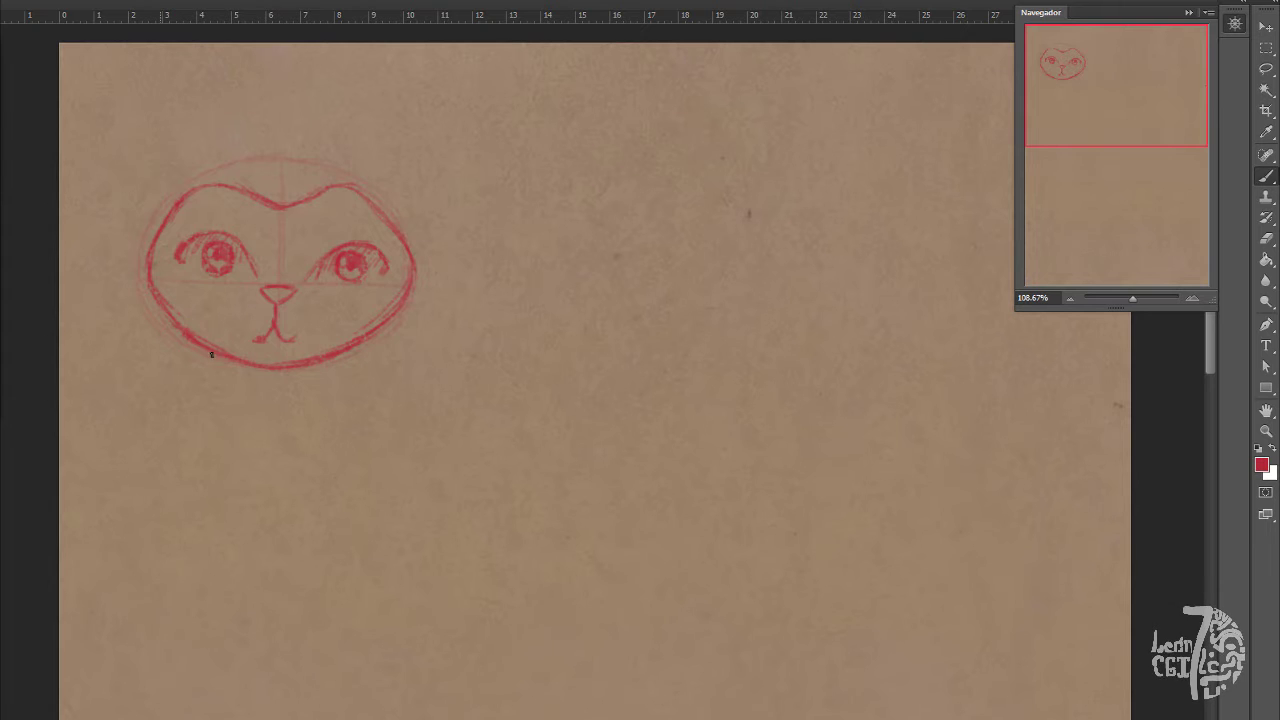
{"action": "mouse_move", "coordinate": [165, 214]}
{"action": "left_mouse_down"}
{"action": "mouse_move", "coordinate": [139, 273]}
{"action": "mouse_move", "coordinate": [174, 322]}
{"action": "mouse_move", "coordinate": [146, 294]}
{"action": "mouse_move", "coordinate": [165, 315]}
{"action": "mouse_move", "coordinate": [221, 341]}
{"action": "mouse_move", "coordinate": [157, 268]}
{"action": "mouse_move", "coordinate": [160, 312]}
{"action": "left_mouse_up"}
{"action": "key", "text": "e"}
{"action": "key", "text": "b"}
{"action": "mouse_move", "coordinate": [152, 239]}
{"action": "left_mouse_down"}
{"action": "mouse_move", "coordinate": [144, 270]}
{"action": "mouse_move", "coordinate": [186, 337]}
{"action": "left_mouse_up"}
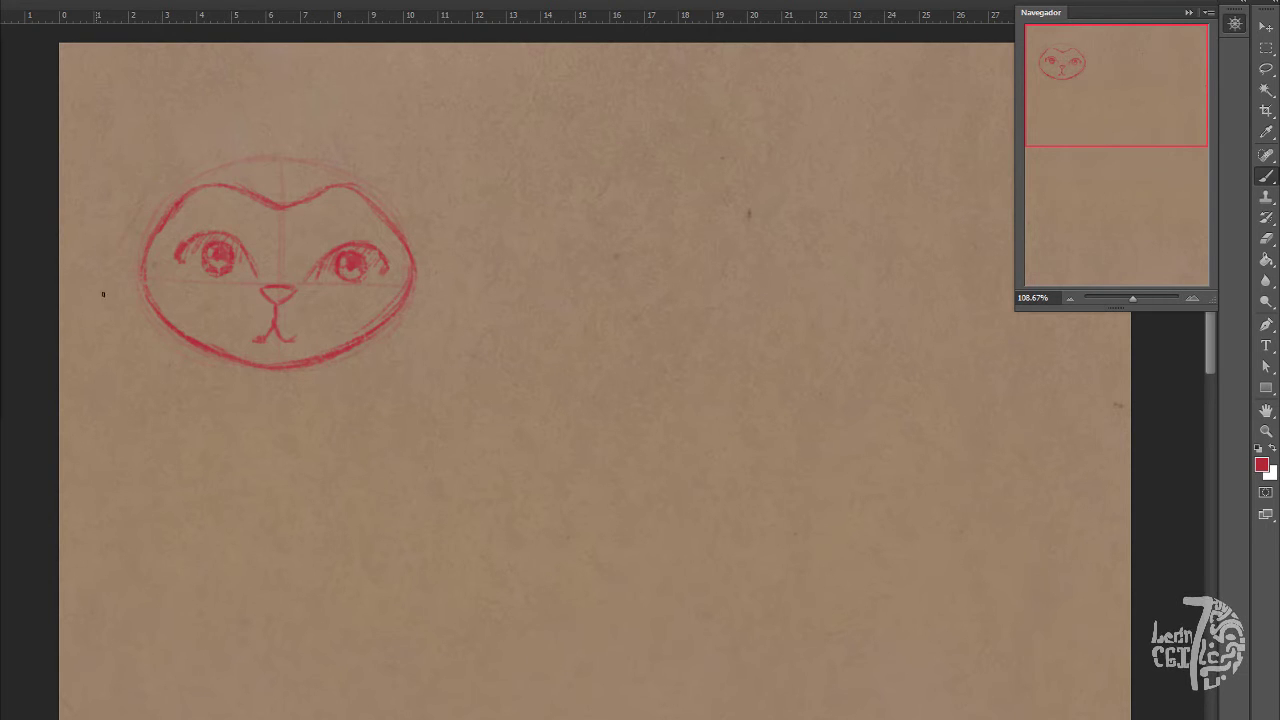
Sketch a wide rounded body around the face and a straight horizontal ground line across the canvas
{"action": "left_click_drag", "start_coordinate": [103, 306], "coordinate": [104, 435]}
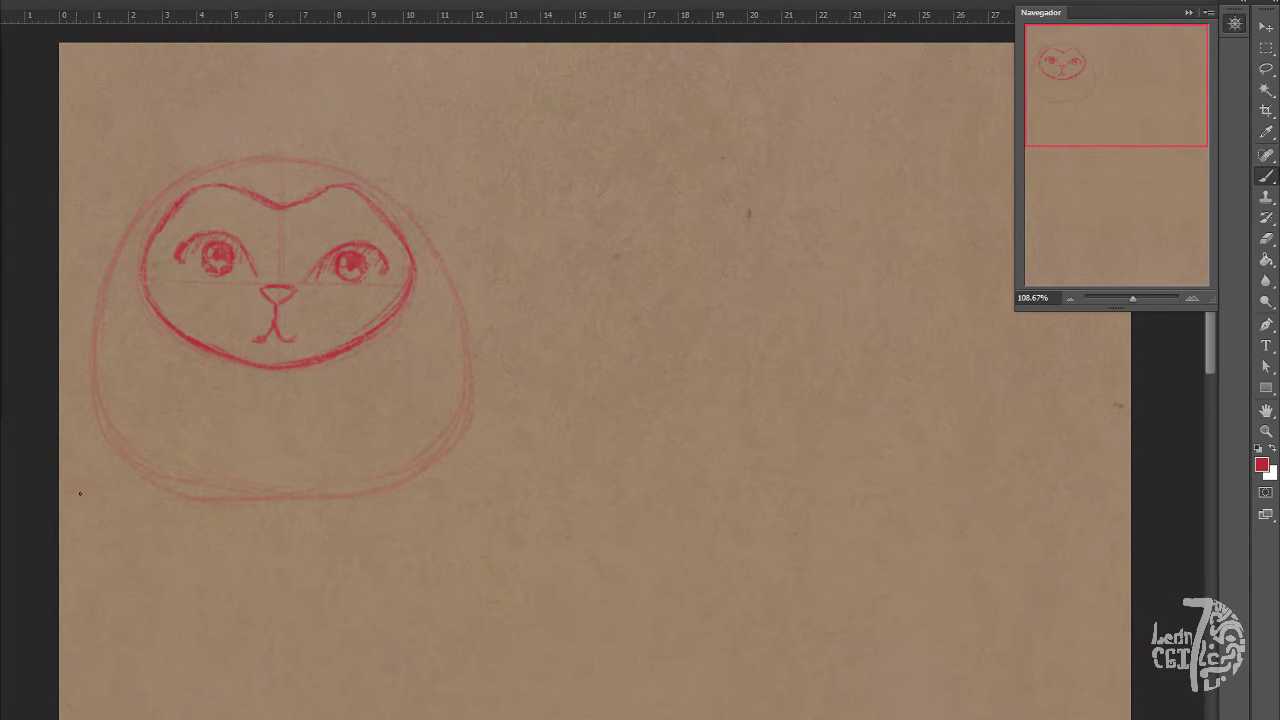
{"action": "left_click_drag", "start_coordinate": [80, 493], "coordinate": [1128, 491]}
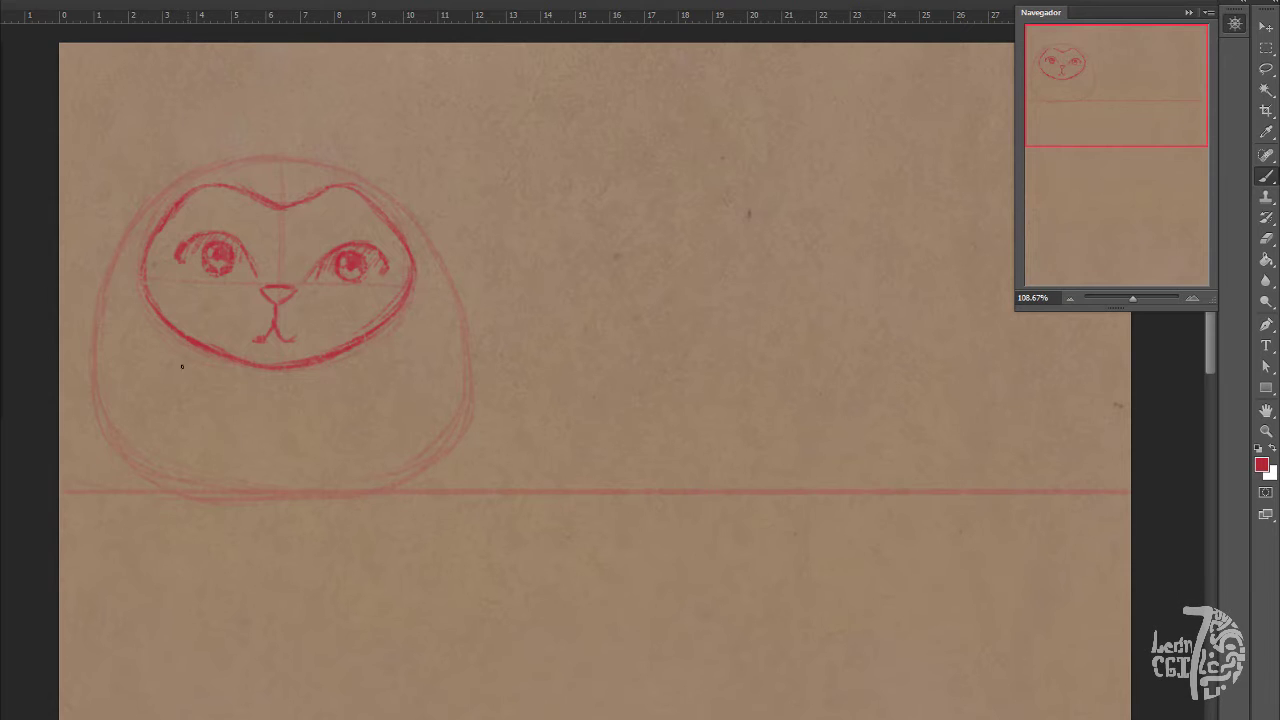
Trace the body's sides and base with short, jagged fur strokes
{"action": "mouse_move", "coordinate": [123, 231]}
{"action": "left_mouse_down"}
{"action": "mouse_move", "coordinate": [99, 366]}
{"action": "mouse_move", "coordinate": [117, 443]}
{"action": "mouse_move", "coordinate": [236, 492]}
{"action": "mouse_move", "coordinate": [281, 493]}
{"action": "mouse_move", "coordinate": [364, 490]}
{"action": "left_mouse_up"}
{"action": "mouse_move", "coordinate": [420, 222]}
{"action": "left_mouse_down"}
{"action": "mouse_move", "coordinate": [473, 325]}
{"action": "mouse_move", "coordinate": [473, 401]}
{"action": "mouse_move", "coordinate": [414, 484]}
{"action": "mouse_move", "coordinate": [375, 497]}
{"action": "left_mouse_up"}
{"action": "left_click_drag", "start_coordinate": [456, 438], "coordinate": [476, 376]}
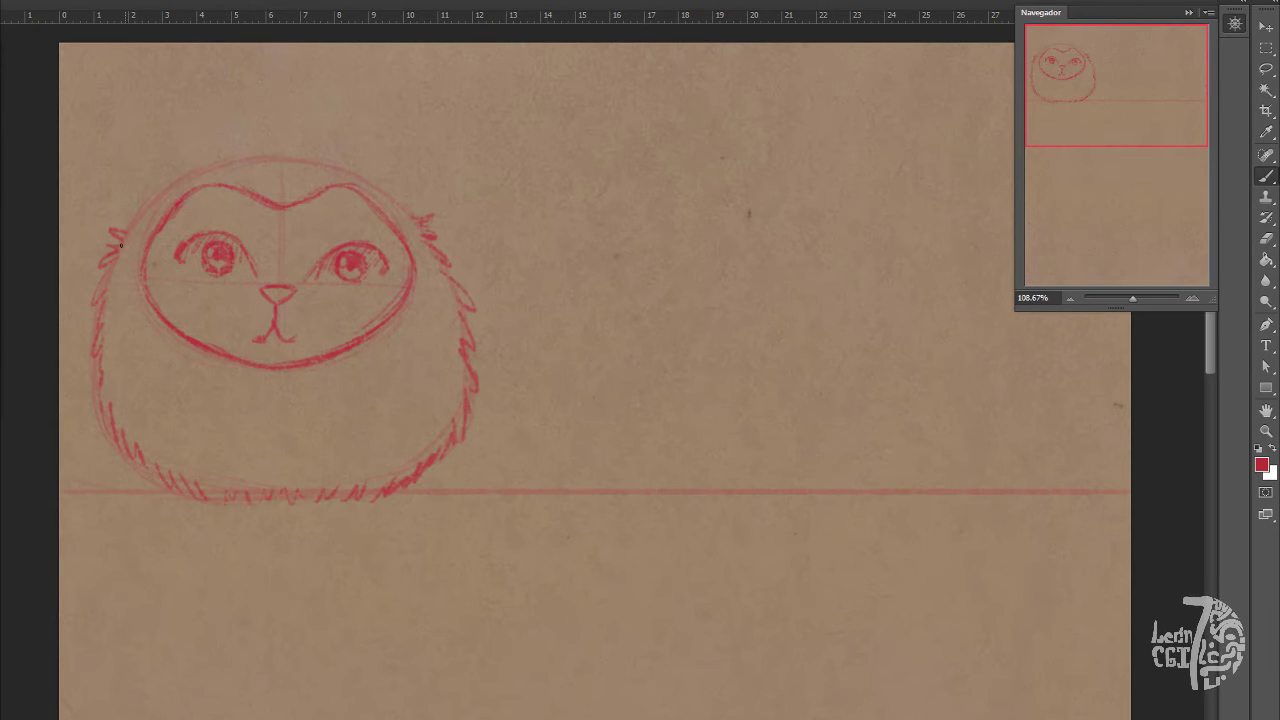
Draw two small, rounded pointed ears on both sides of the head
{"action": "mouse_move", "coordinate": [120, 244]}
{"action": "left_mouse_down"}
{"action": "mouse_move", "coordinate": [149, 215]}
{"action": "mouse_move", "coordinate": [111, 208]}
{"action": "mouse_move", "coordinate": [133, 227]}
{"action": "mouse_move", "coordinate": [140, 157]}
{"action": "mouse_move", "coordinate": [192, 156]}
{"action": "left_mouse_up"}
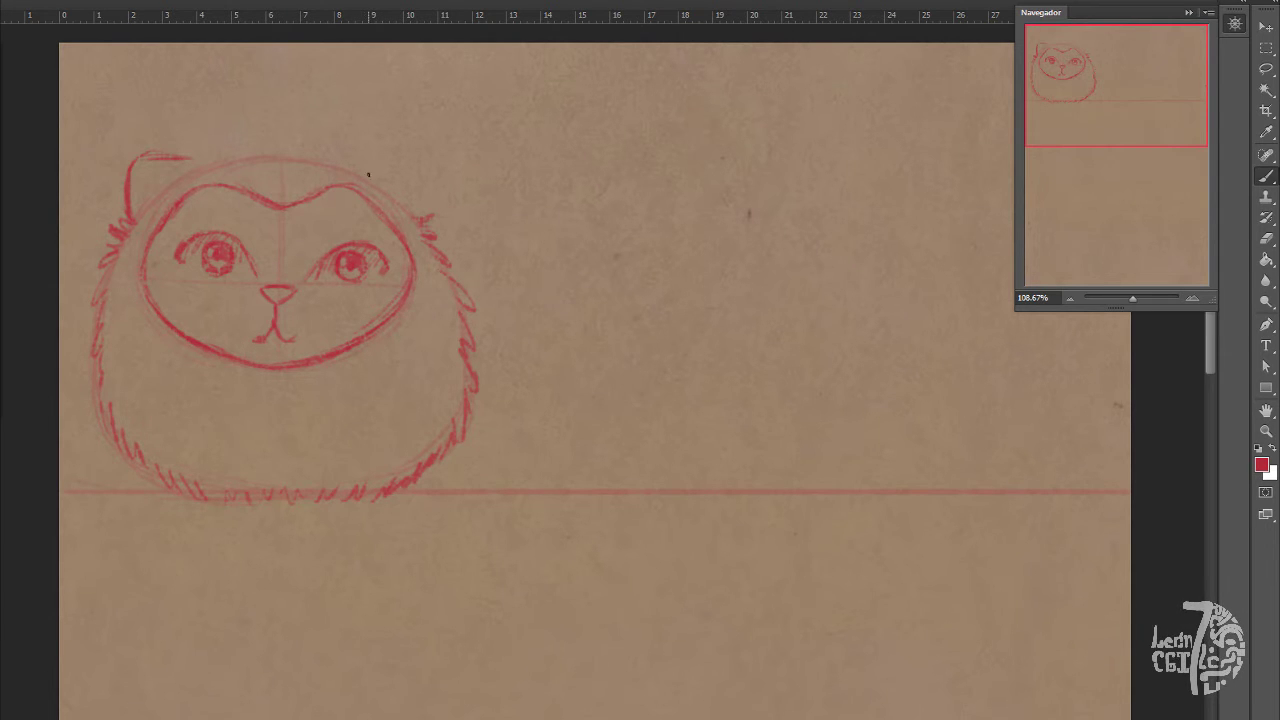
{"action": "left_click_drag", "start_coordinate": [340, 173], "coordinate": [404, 150]}
{"action": "mouse_move", "coordinate": [412, 154]}
{"action": "left_mouse_down"}
{"action": "mouse_move", "coordinate": [419, 213]}
{"action": "mouse_move", "coordinate": [419, 199]}
{"action": "left_mouse_up"}
{"action": "left_click_drag", "start_coordinate": [150, 155], "coordinate": [202, 163]}
{"action": "left_click_drag", "start_coordinate": [331, 168], "coordinate": [355, 163]}
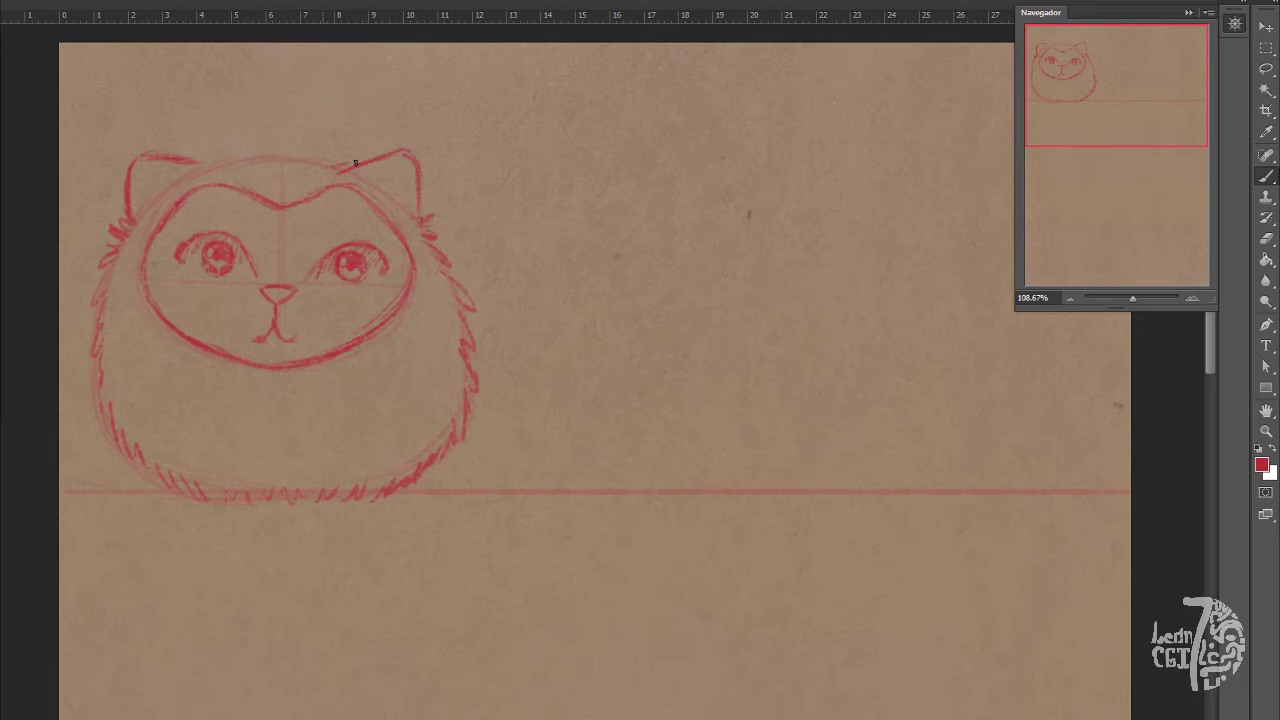
{"action": "left_click_drag", "start_coordinate": [166, 158], "coordinate": [205, 161]}
Add short fur strokes along the crown between the ears and on the body's lower-left edge
{"action": "mouse_move", "coordinate": [134, 218]}
{"action": "left_mouse_down"}
{"action": "mouse_move", "coordinate": [176, 176]}
{"action": "mouse_move", "coordinate": [238, 152]}
{"action": "mouse_move", "coordinate": [335, 158]}
{"action": "left_mouse_up"}
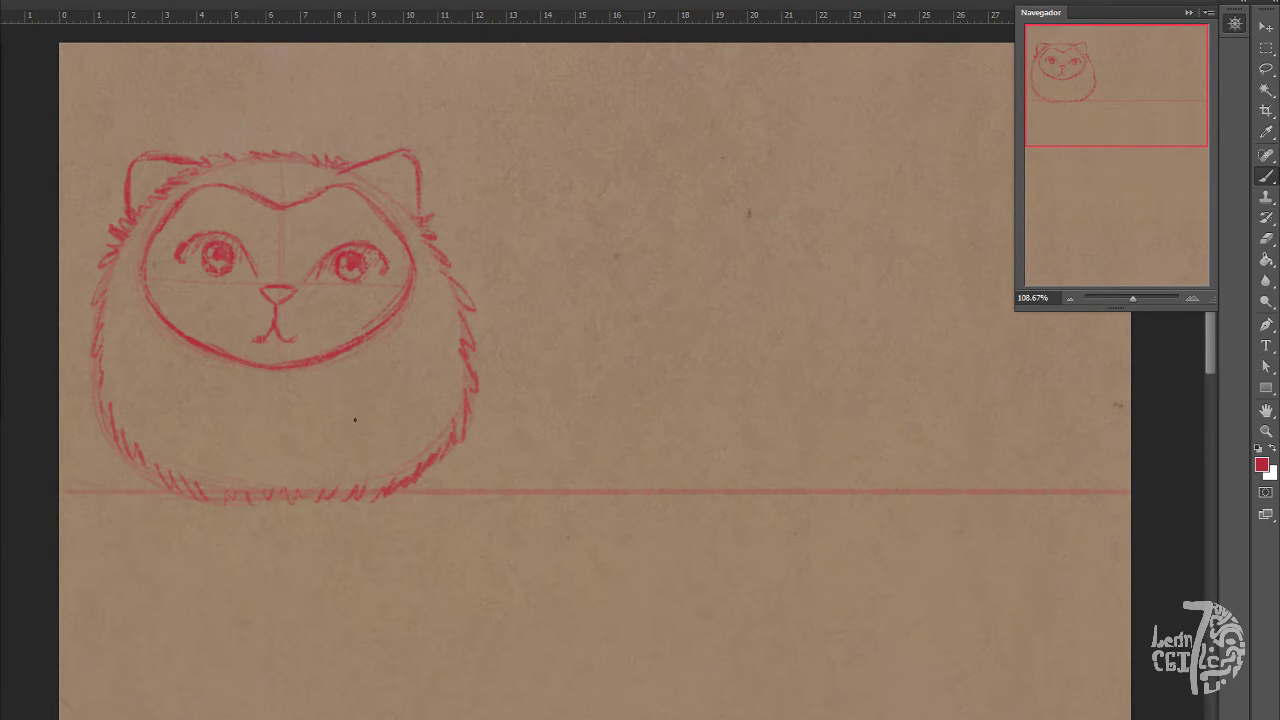
{"action": "left_click_drag", "start_coordinate": [110, 430], "coordinate": [128, 462]}
{"action": "left_click_drag", "start_coordinate": [144, 456], "coordinate": [170, 483]}
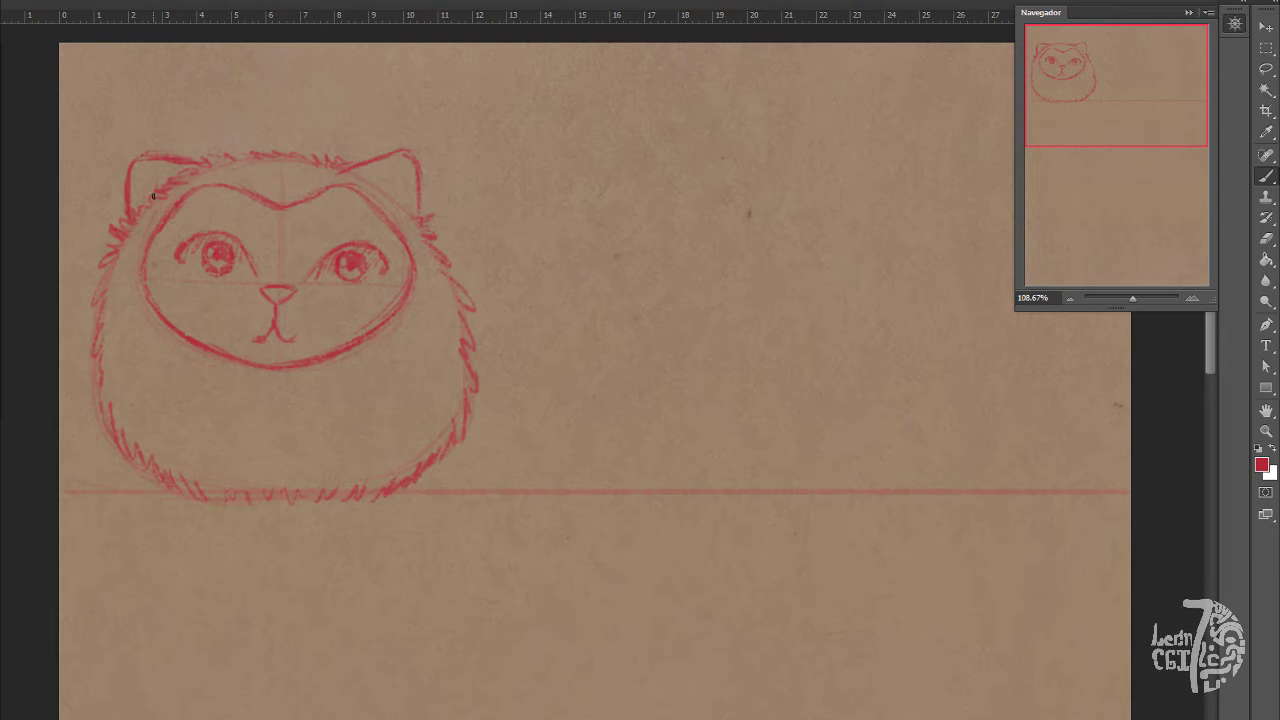
Draw curved inner contours inside both ears and extend the fur at the base of the right ear
{"action": "left_click_drag", "start_coordinate": [143, 178], "coordinate": [153, 190]}
{"action": "left_click_drag", "start_coordinate": [413, 212], "coordinate": [350, 173]}
{"action": "mouse_move", "coordinate": [387, 192]}
{"action": "left_mouse_down"}
{"action": "mouse_move", "coordinate": [389, 169]}
{"action": "mouse_move", "coordinate": [407, 162]}
{"action": "left_mouse_up"}
{"action": "mouse_move", "coordinate": [170, 494]}
{"action": "left_mouse_down"}
{"action": "mouse_move", "coordinate": [176, 474]}
{"action": "mouse_move", "coordinate": [188, 486]}
{"action": "mouse_move", "coordinate": [192, 476]}
{"action": "left_mouse_up"}
{"action": "mouse_move", "coordinate": [200, 498]}
{"action": "left_mouse_down"}
{"action": "mouse_move", "coordinate": [210, 480]}
{"action": "mouse_move", "coordinate": [179, 482]}
{"action": "left_mouse_up"}
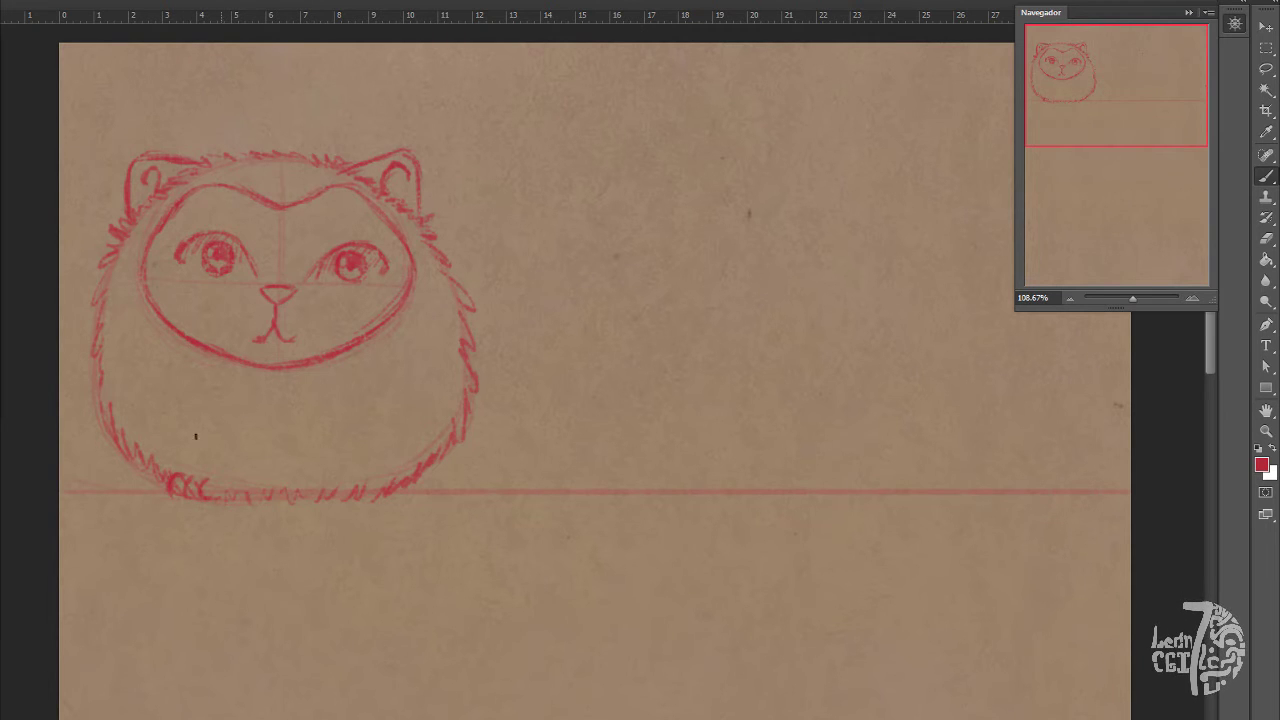
{"action": "key", "text": "ctrl+alt+z"}
{"action": "key", "text": "ctrl+alt+z"}
{"action": "key", "text": "ctrl+alt+z"}
{"action": "key", "text": "ctrl+alt+z"}
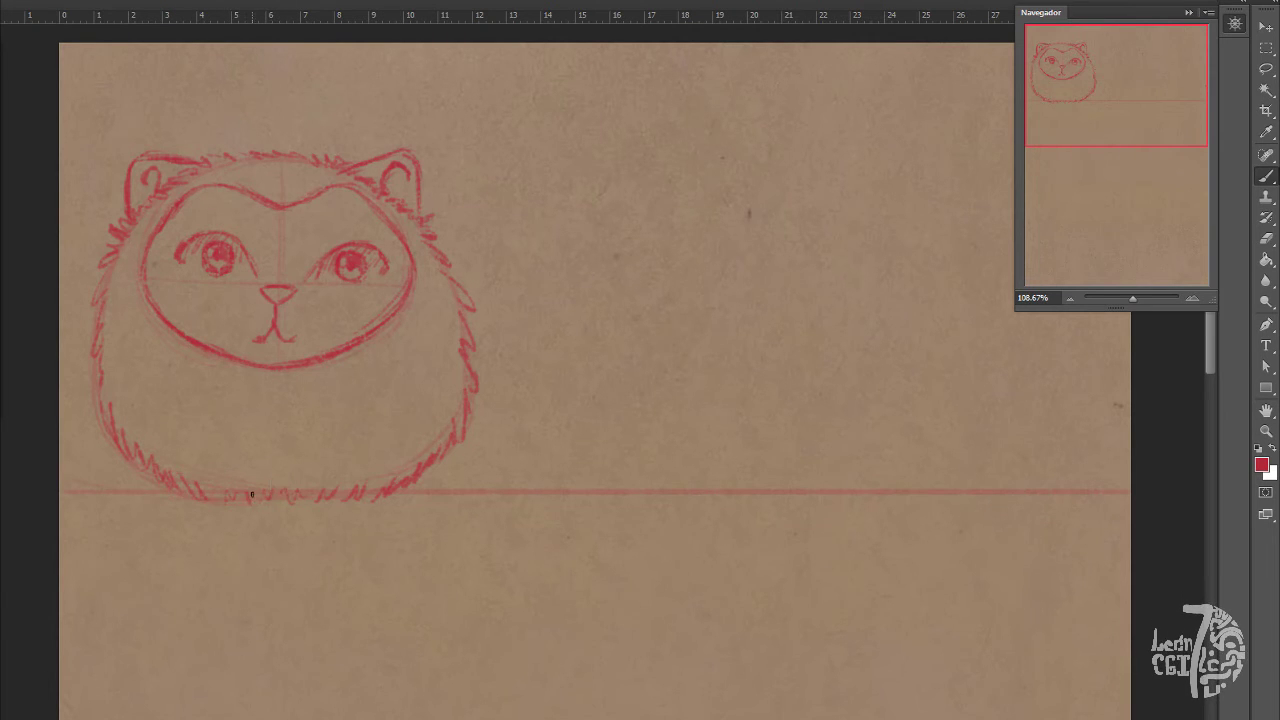
Erase the fur strokes along the middle of the body's base
{"action": "key", "text": "e"}
{"action": "left_click_drag", "start_coordinate": [283, 498], "coordinate": [220, 483]}
{"action": "key", "text": "b"}
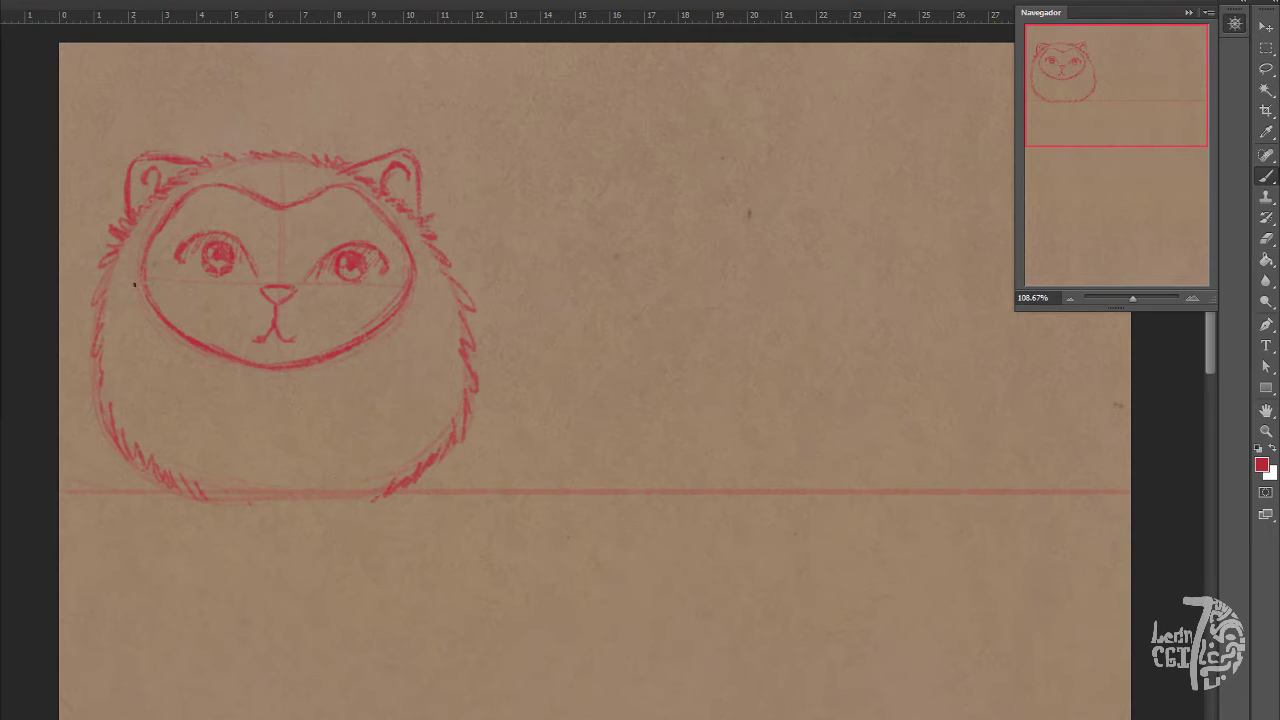
Sketch inward-slanting front leg lines below the face and two small furry paws with toes on the ground line
{"action": "left_click_drag", "start_coordinate": [405, 320], "coordinate": [360, 420]}
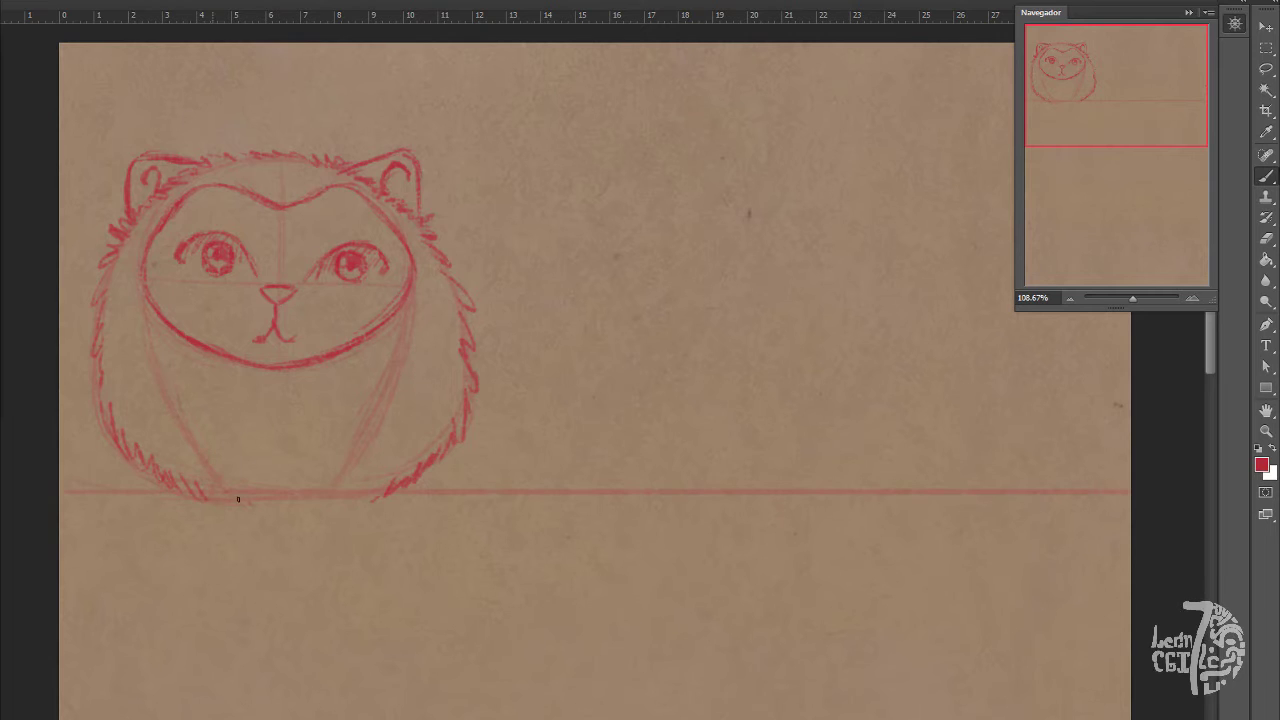
{"action": "mouse_move", "coordinate": [214, 490]}
{"action": "left_mouse_down"}
{"action": "mouse_move", "coordinate": [298, 504]}
{"action": "mouse_move", "coordinate": [304, 487]}
{"action": "mouse_move", "coordinate": [340, 495]}
{"action": "left_mouse_up"}
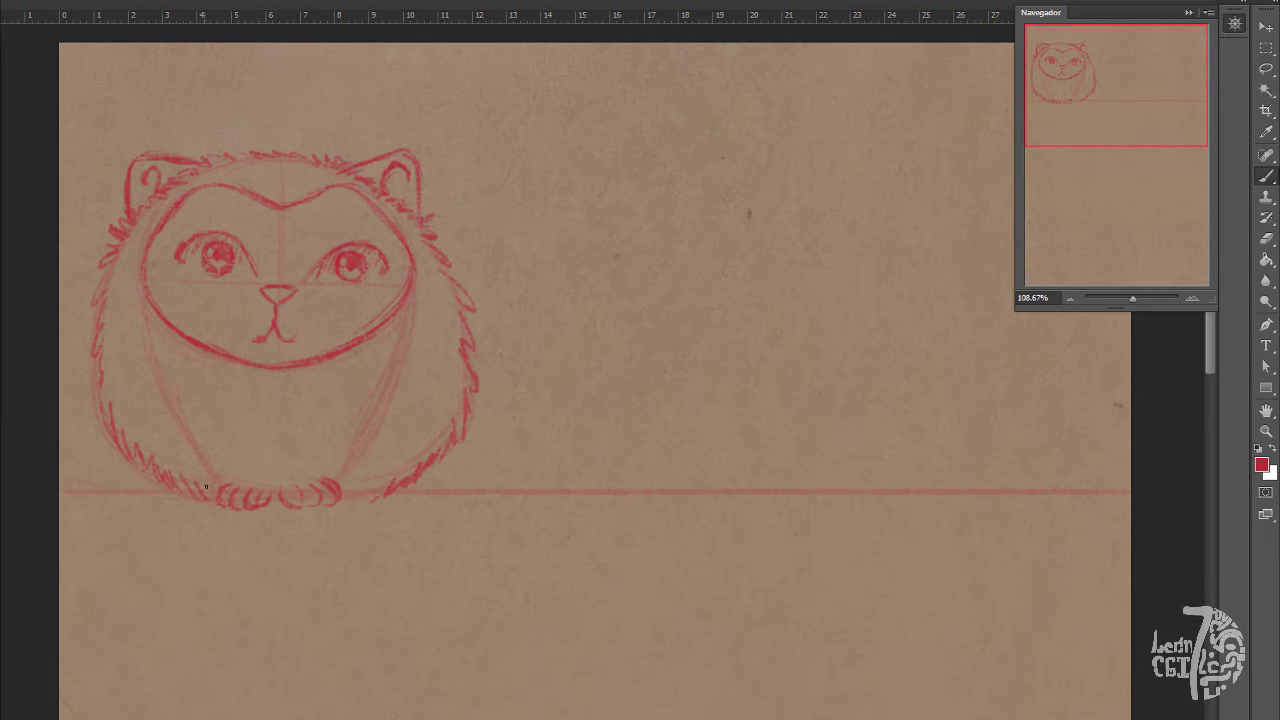
{"action": "mouse_move", "coordinate": [206, 487]}
{"action": "left_mouse_down"}
{"action": "mouse_move", "coordinate": [277, 465]}
{"action": "mouse_move", "coordinate": [352, 494]}
{"action": "left_mouse_up"}
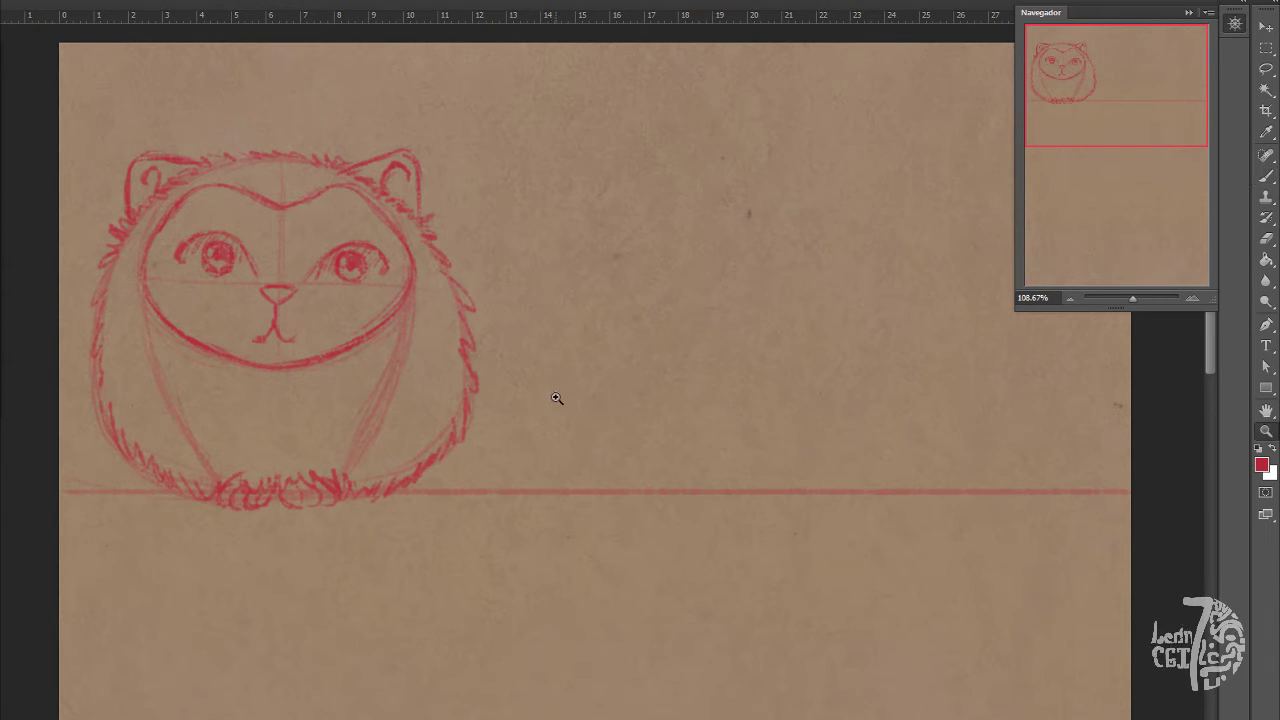
Sketch a second, wider dome-shaped body on the ground line to the right of the first character
{"action": "left_click_drag", "start_coordinate": [557, 397], "coordinate": [638, 401]}
{"action": "left_click_drag", "start_coordinate": [638, 401], "coordinate": [487, 502]}
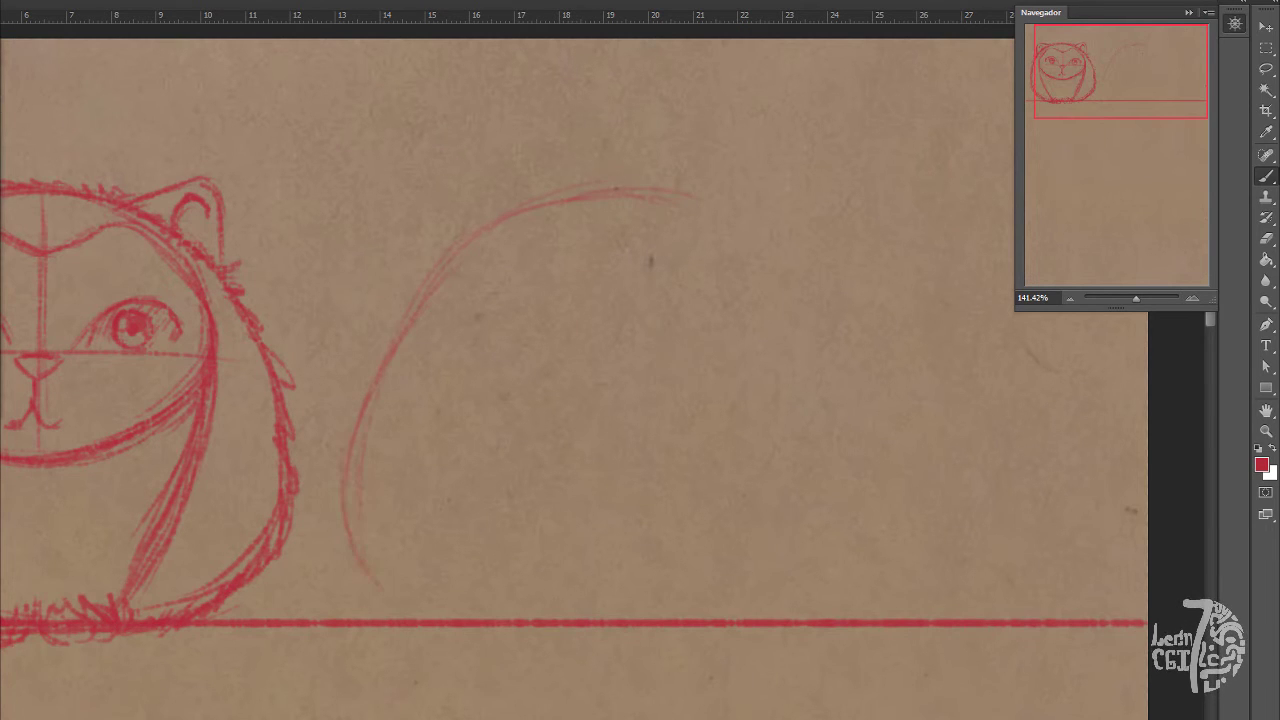
{"action": "key", "text": "ctrl+z"}
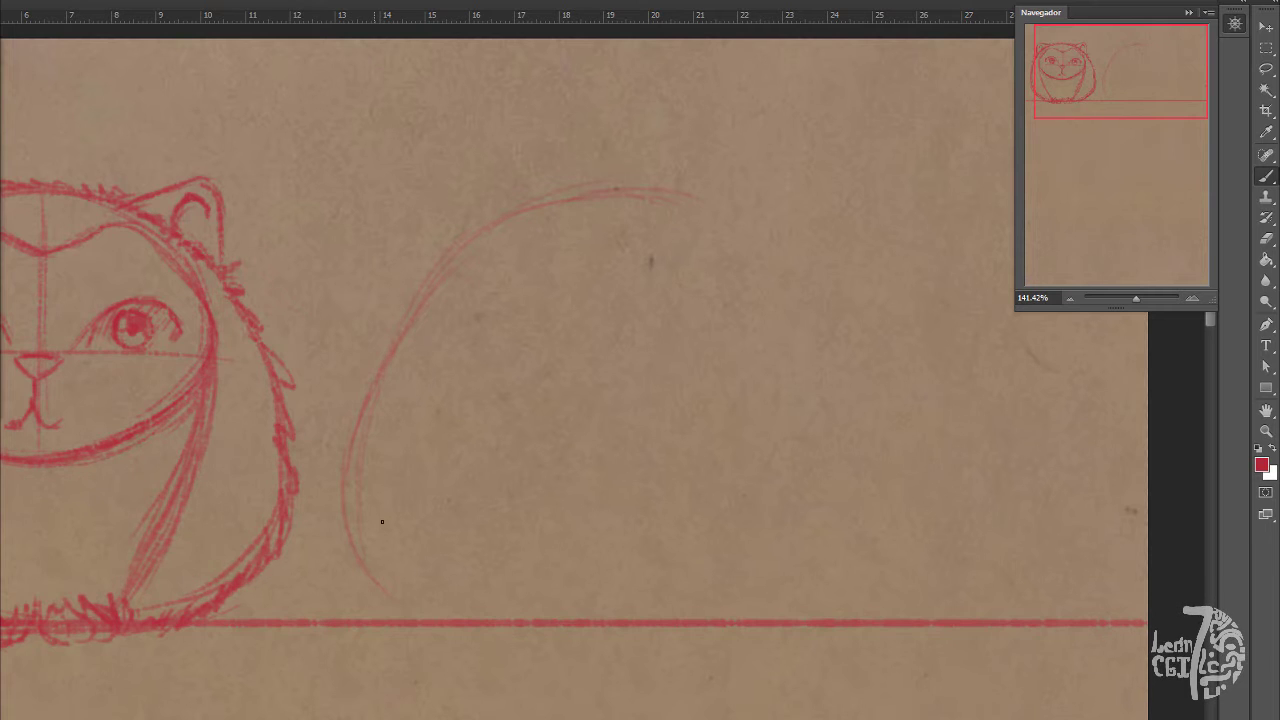
{"action": "mouse_move", "coordinate": [689, 203]}
{"action": "left_mouse_down"}
{"action": "mouse_move", "coordinate": [903, 543]}
{"action": "mouse_move", "coordinate": [868, 598]}
{"action": "mouse_move", "coordinate": [820, 622]}
{"action": "left_mouse_up"}
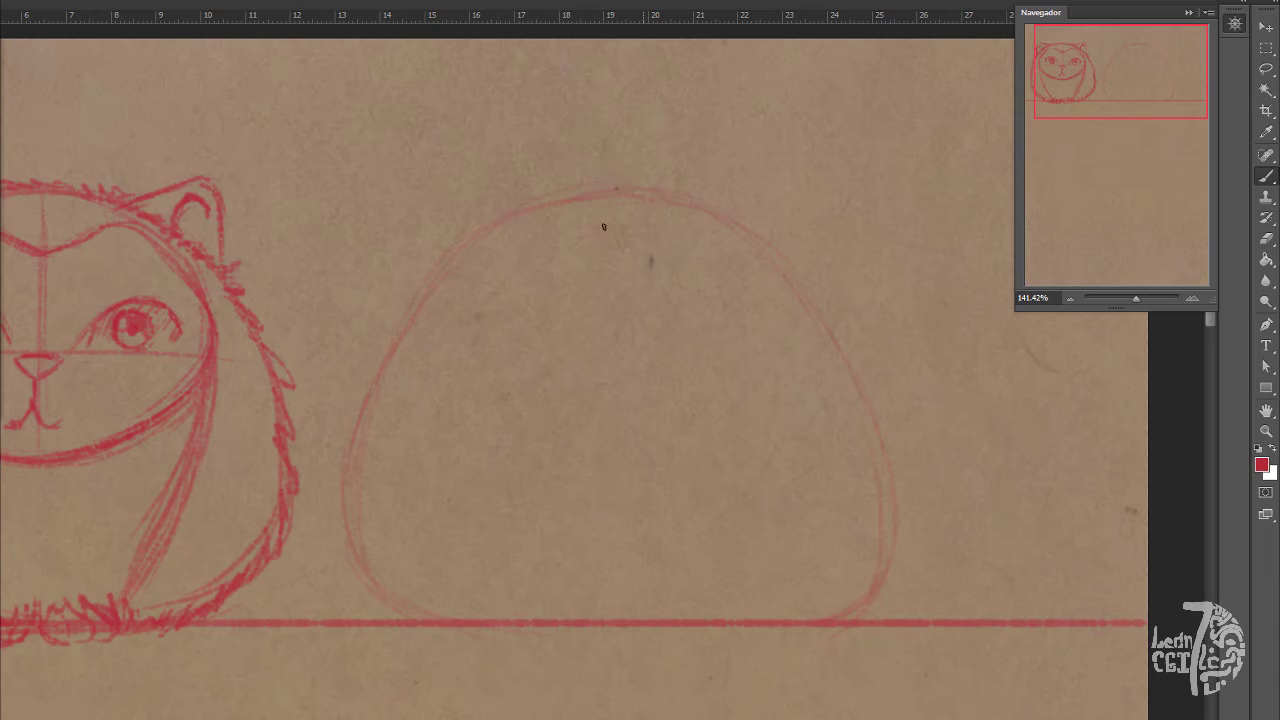
Sketch an oval face in the upper part of the second body and cross it with vertical and horizontal guides
{"action": "mouse_move", "coordinate": [625, 230]}
{"action": "left_mouse_down"}
{"action": "mouse_move", "coordinate": [489, 281]}
{"action": "mouse_move", "coordinate": [752, 403]}
{"action": "left_mouse_up"}
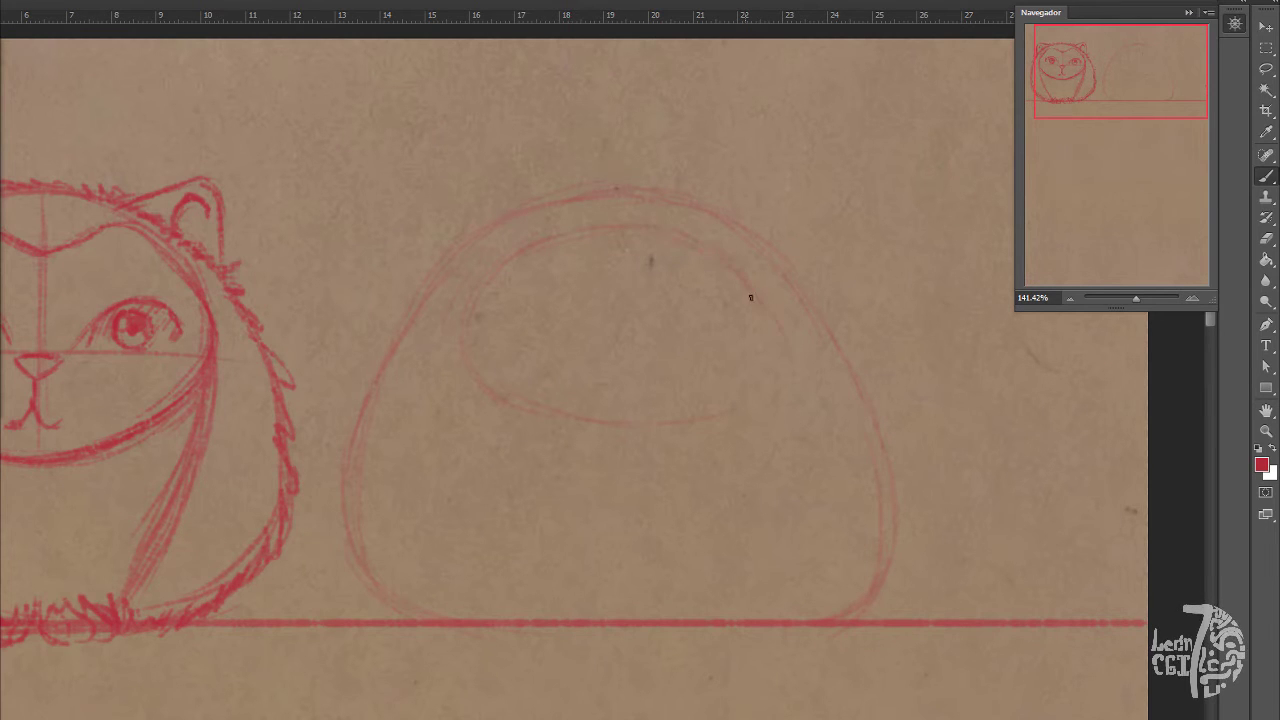
{"action": "mouse_move", "coordinate": [751, 297]}
{"action": "left_mouse_down"}
{"action": "mouse_move", "coordinate": [766, 374]}
{"action": "mouse_move", "coordinate": [655, 423]}
{"action": "left_mouse_up"}
{"action": "left_click_drag", "start_coordinate": [468, 345], "coordinate": [635, 425]}
{"action": "left_click_drag", "start_coordinate": [637, 196], "coordinate": [611, 592]}
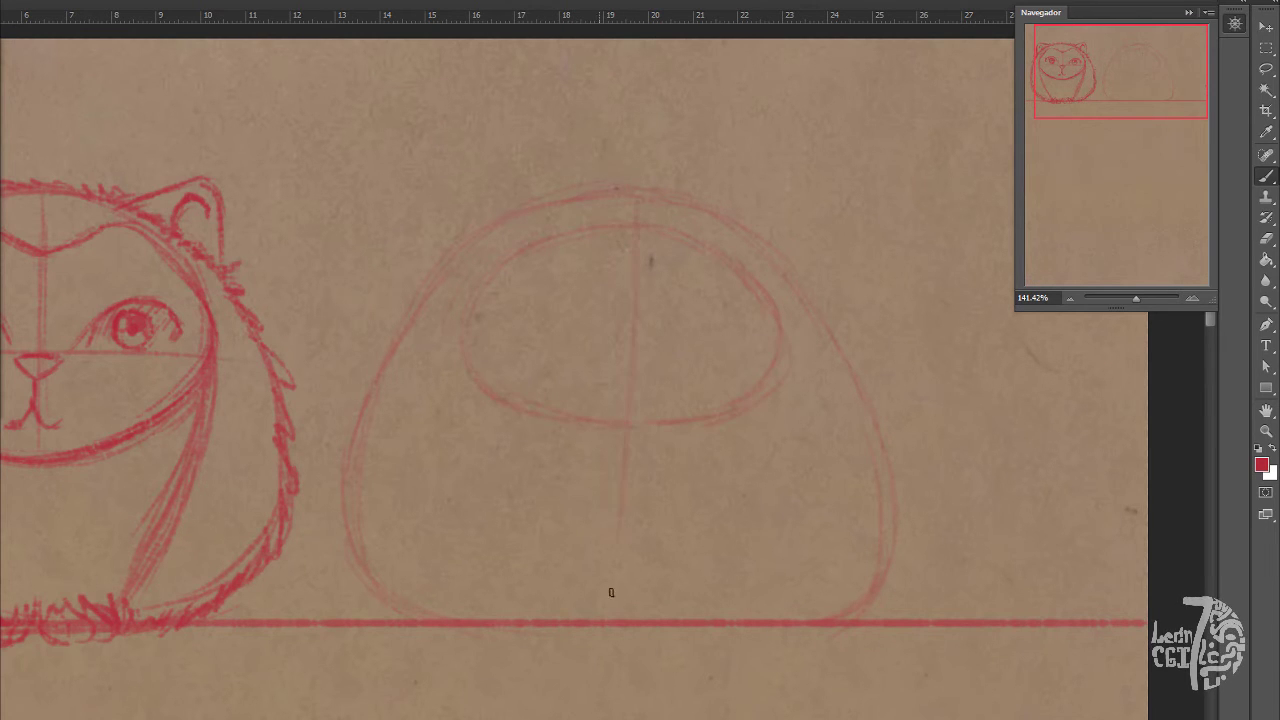
{"action": "key", "text": "ctrl+z"}
{"action": "left_click_drag", "start_coordinate": [639, 196], "coordinate": [620, 684]}
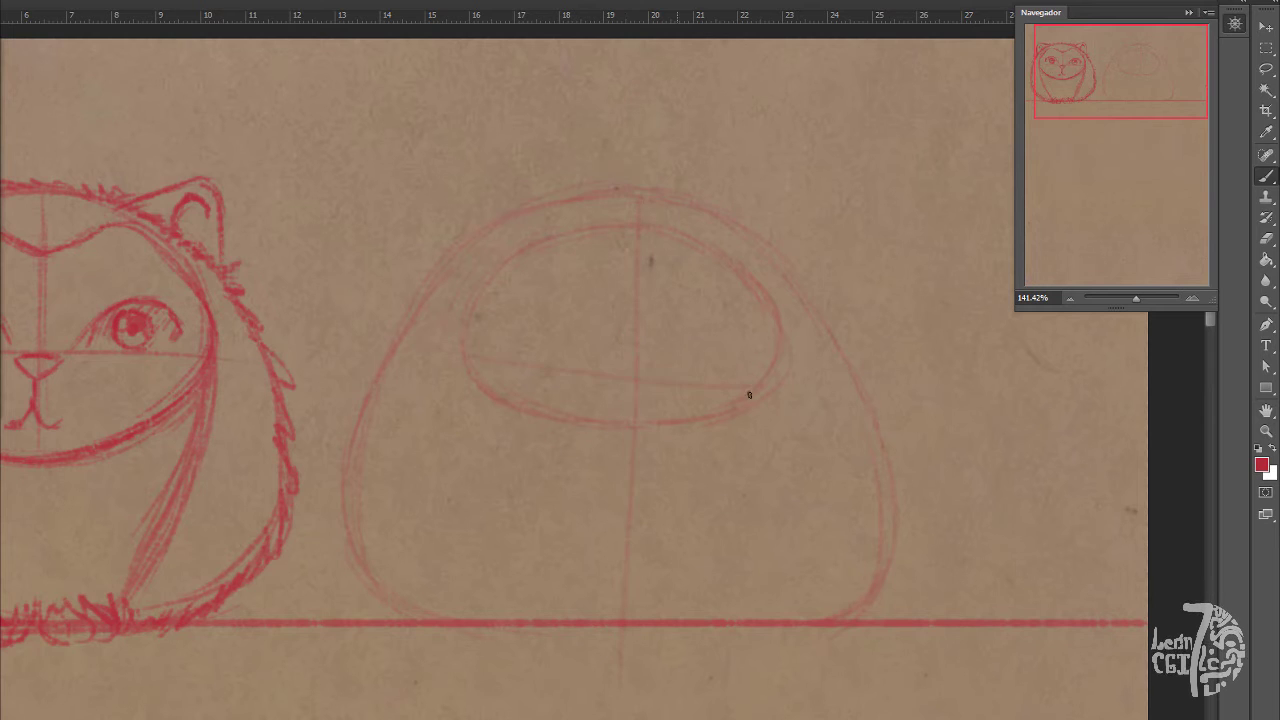
{"action": "left_click_drag", "start_coordinate": [466, 347], "coordinate": [815, 350]}
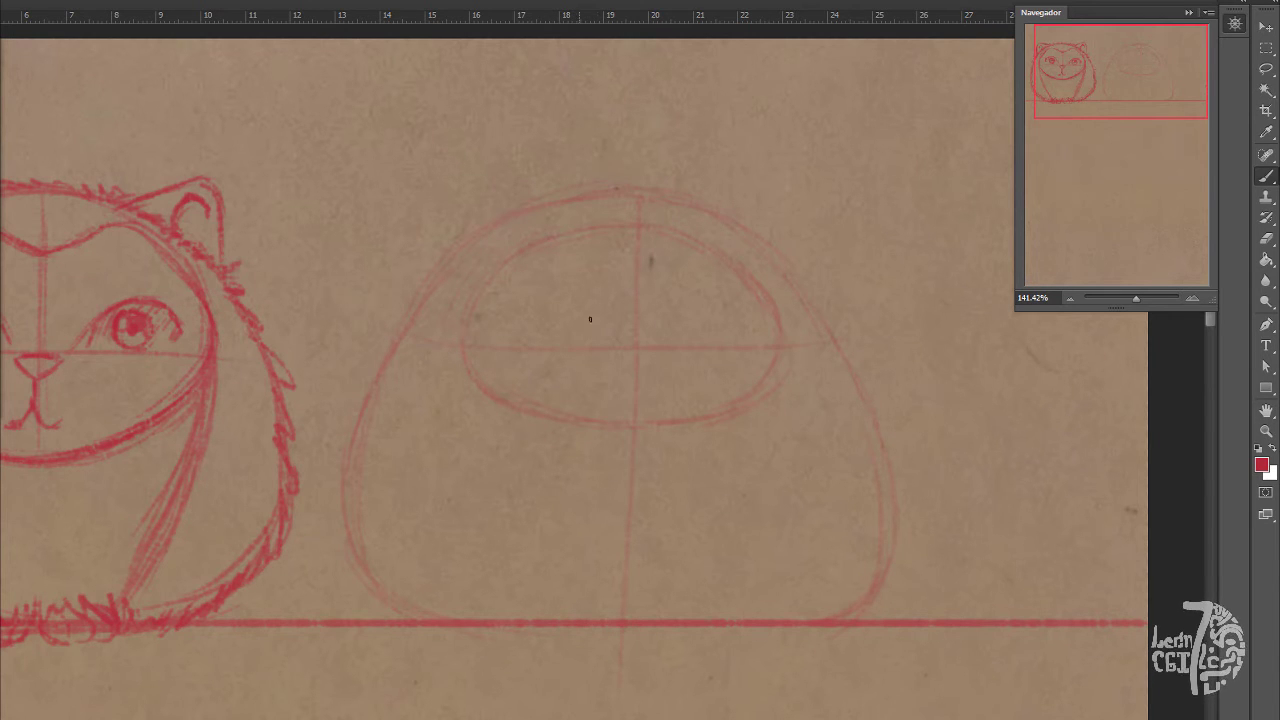
Draw the second character's triangular nose and two almond-shaped eyes with round irises and dark pupils
{"action": "mouse_move", "coordinate": [627, 355]}
{"action": "left_mouse_down"}
{"action": "mouse_move", "coordinate": [656, 350]}
{"action": "mouse_move", "coordinate": [636, 372]}
{"action": "mouse_move", "coordinate": [579, 311]}
{"action": "mouse_move", "coordinate": [526, 328]}
{"action": "mouse_move", "coordinate": [553, 307]}
{"action": "mouse_move", "coordinate": [601, 321]}
{"action": "mouse_move", "coordinate": [617, 347]}
{"action": "mouse_move", "coordinate": [680, 313]}
{"action": "mouse_move", "coordinate": [725, 310]}
{"action": "mouse_move", "coordinate": [740, 328]}
{"action": "mouse_move", "coordinate": [662, 349]}
{"action": "left_mouse_up"}
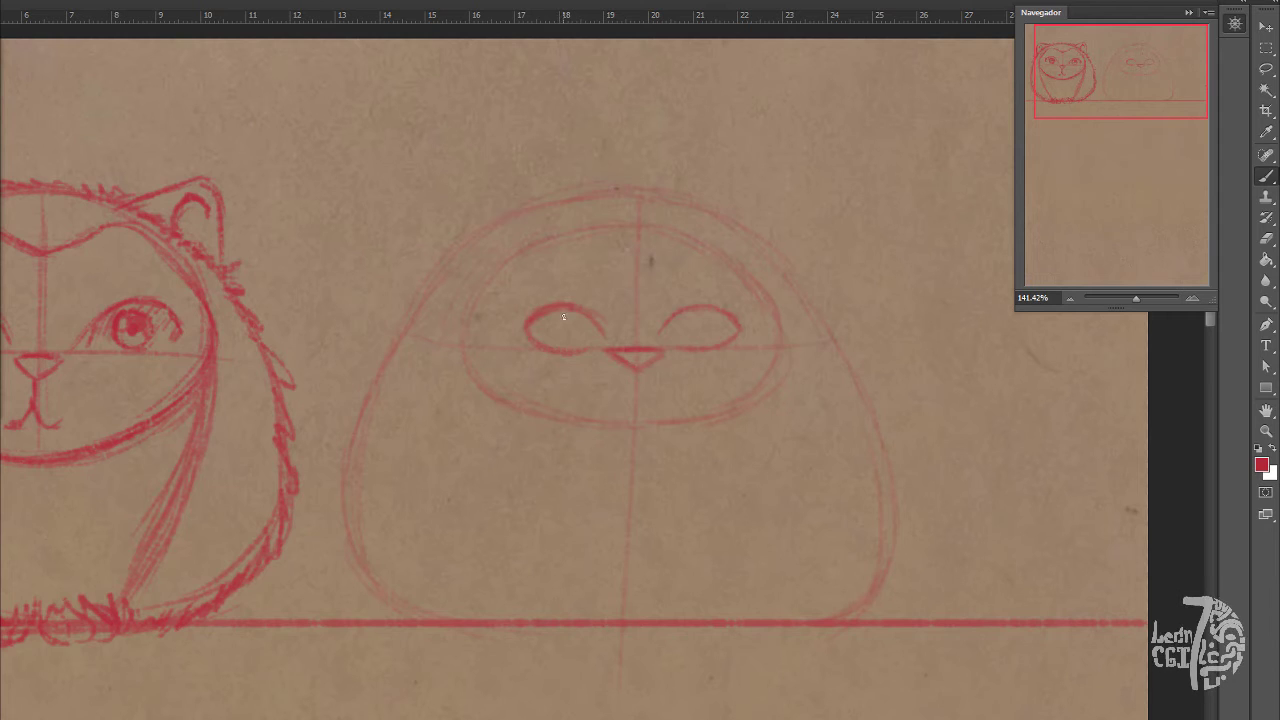
{"action": "mouse_move", "coordinate": [552, 316]}
{"action": "left_mouse_down"}
{"action": "mouse_move", "coordinate": [560, 349]}
{"action": "mouse_move", "coordinate": [580, 346]}
{"action": "left_mouse_up"}
{"action": "mouse_move", "coordinate": [705, 320]}
{"action": "left_mouse_down"}
{"action": "mouse_move", "coordinate": [703, 346]}
{"action": "mouse_move", "coordinate": [714, 312]}
{"action": "left_mouse_up"}
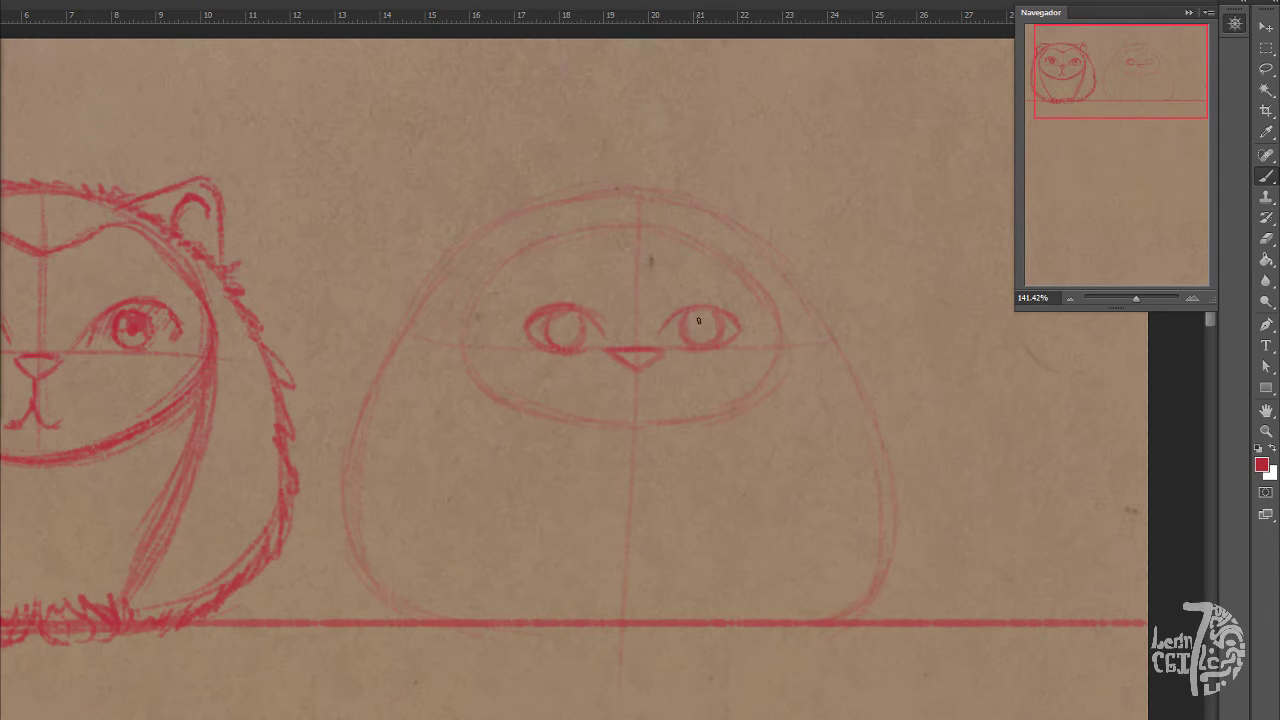
{"action": "left_click_drag", "start_coordinate": [564, 328], "coordinate": [567, 331]}
{"action": "mouse_move", "coordinate": [698, 324]}
{"action": "left_mouse_down"}
{"action": "mouse_move", "coordinate": [714, 324]}
{"action": "mouse_move", "coordinate": [687, 324]}
{"action": "left_mouse_up"}
{"action": "mouse_move", "coordinate": [563, 328]}
{"action": "left_mouse_down"}
{"action": "mouse_move", "coordinate": [572, 322]}
{"action": "mouse_move", "coordinate": [552, 318]}
{"action": "mouse_move", "coordinate": [556, 330]}
{"action": "left_mouse_up"}
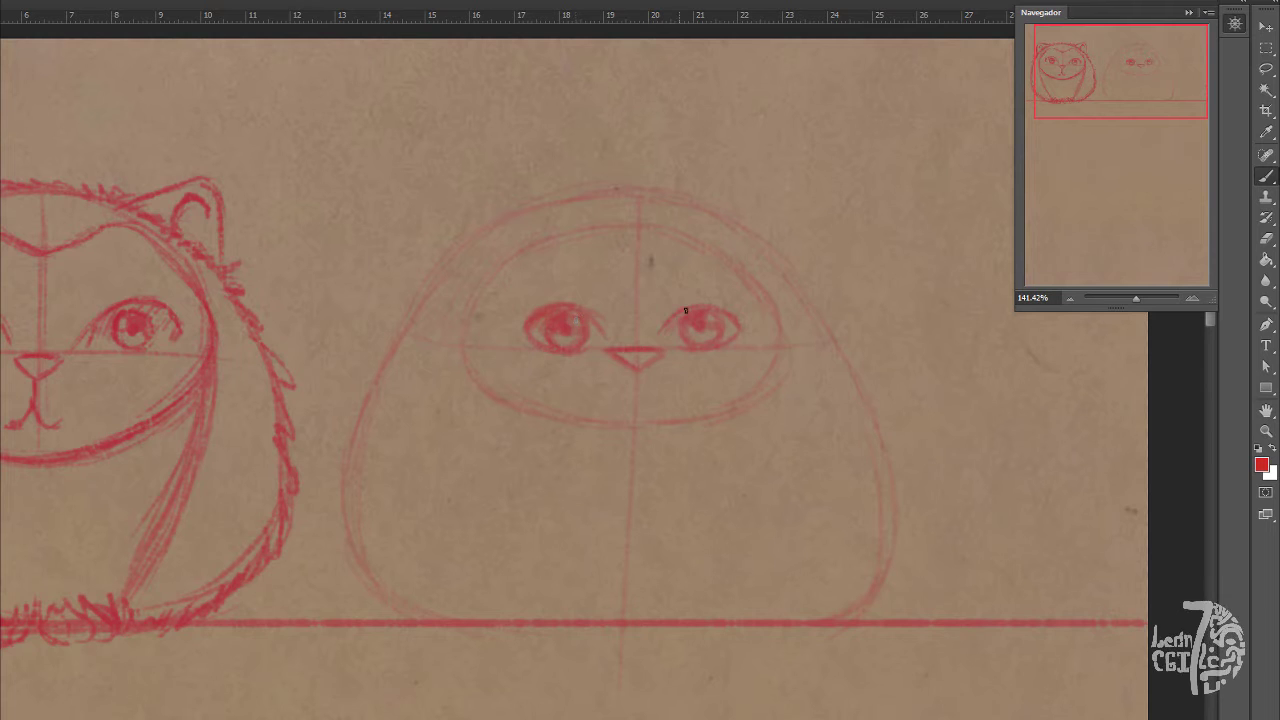
Erase the second character's eyes and redraw them larger and wider apart, with arched lids, round irises and pupils
{"action": "key", "text": "e"}
{"action": "mouse_move", "coordinate": [555, 326]}
{"action": "left_mouse_down"}
{"action": "mouse_move", "coordinate": [707, 316]}
{"action": "mouse_move", "coordinate": [728, 332]}
{"action": "left_mouse_up"}
{"action": "key", "text": "b"}
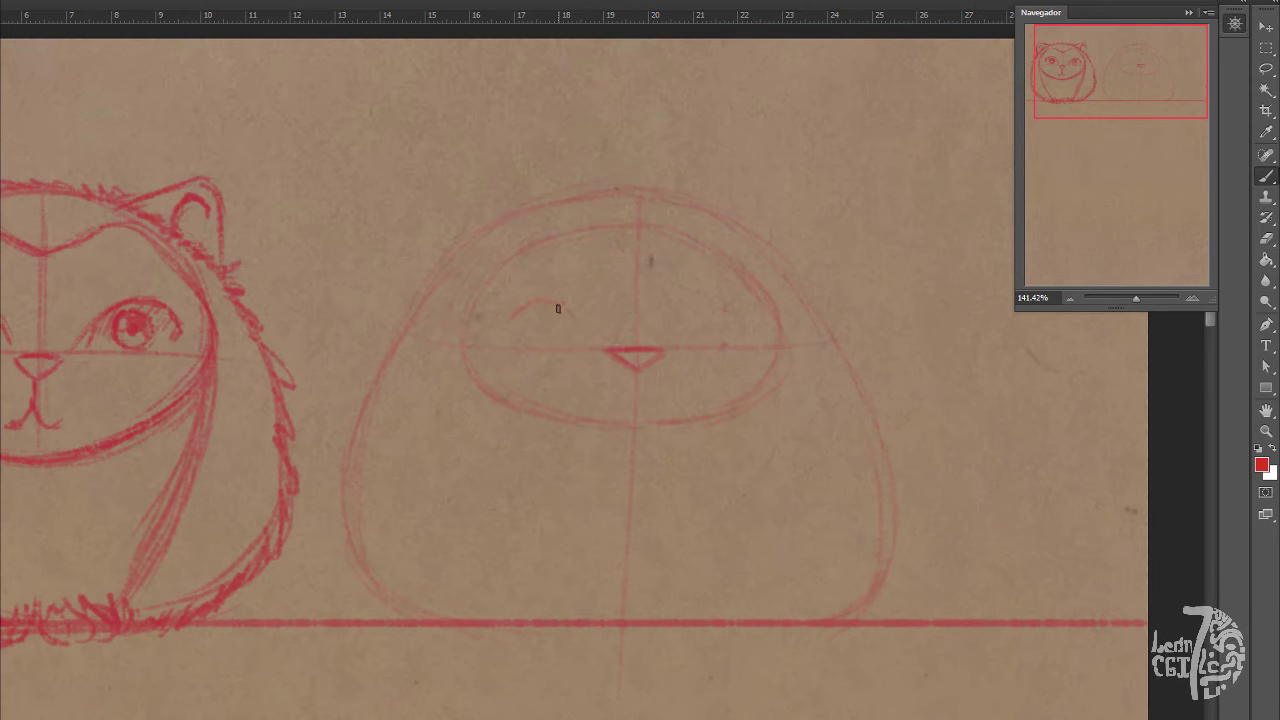
{"action": "mouse_move", "coordinate": [594, 348]}
{"action": "left_mouse_down"}
{"action": "mouse_move", "coordinate": [517, 309]}
{"action": "mouse_move", "coordinate": [506, 340]}
{"action": "mouse_move", "coordinate": [578, 358]}
{"action": "left_mouse_up"}
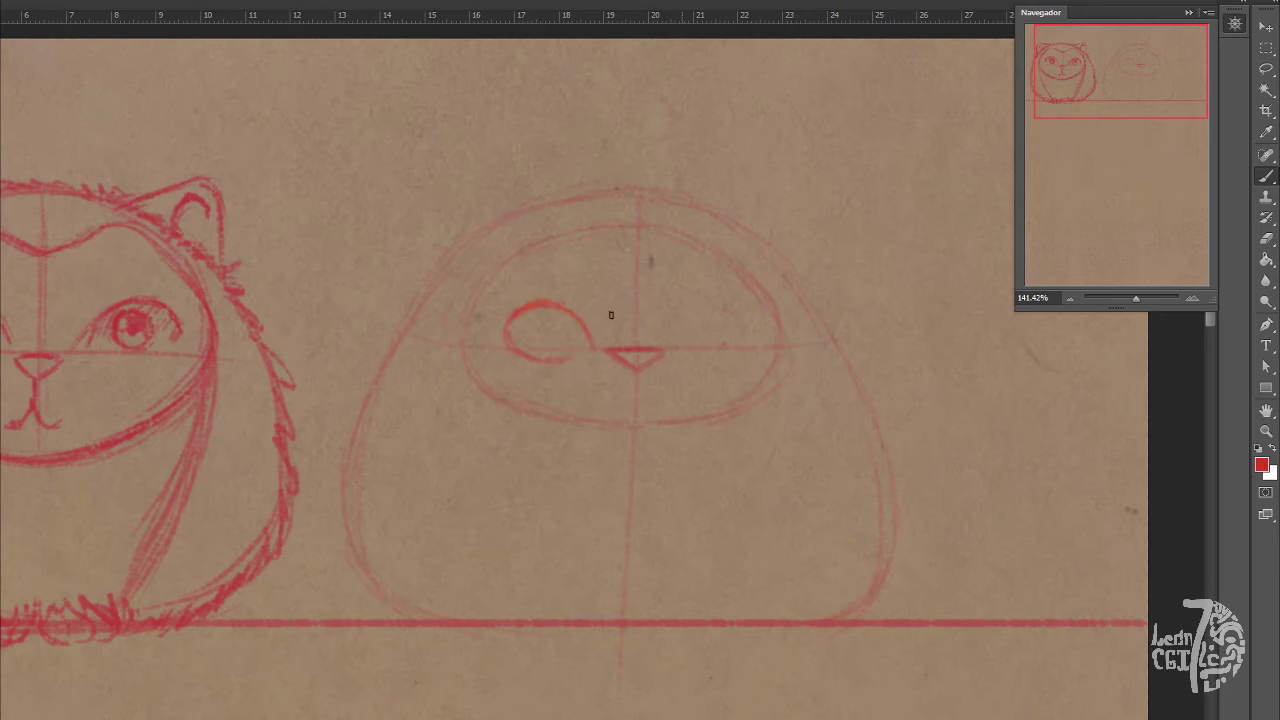
{"action": "mouse_move", "coordinate": [680, 342]}
{"action": "left_mouse_down"}
{"action": "mouse_move", "coordinate": [718, 308]}
{"action": "mouse_move", "coordinate": [736, 313]}
{"action": "mouse_move", "coordinate": [766, 346]}
{"action": "mouse_move", "coordinate": [718, 362]}
{"action": "left_mouse_up"}
{"action": "left_click_drag", "start_coordinate": [541, 349], "coordinate": [567, 349]}
{"action": "left_click_drag", "start_coordinate": [723, 331], "coordinate": [719, 346]}
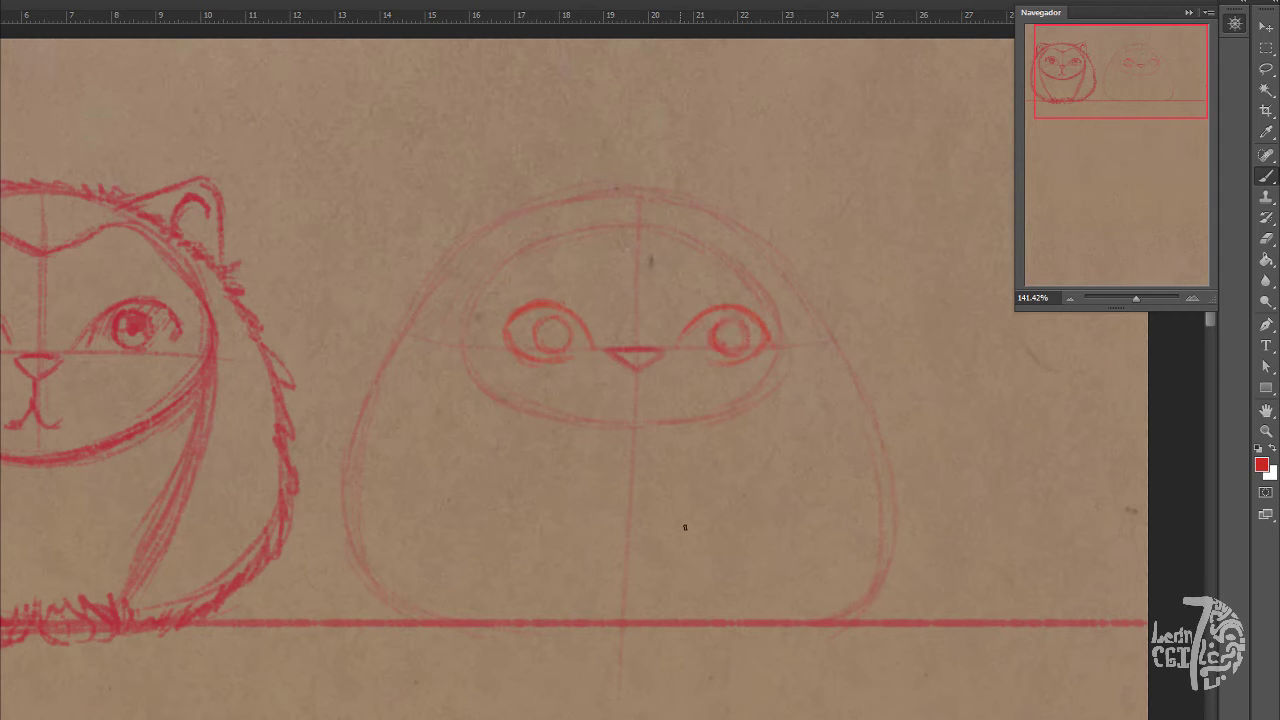
{"action": "left_click_drag", "start_coordinate": [553, 331], "coordinate": [551, 333]}
{"action": "left_click_drag", "start_coordinate": [730, 332], "coordinate": [728, 312]}
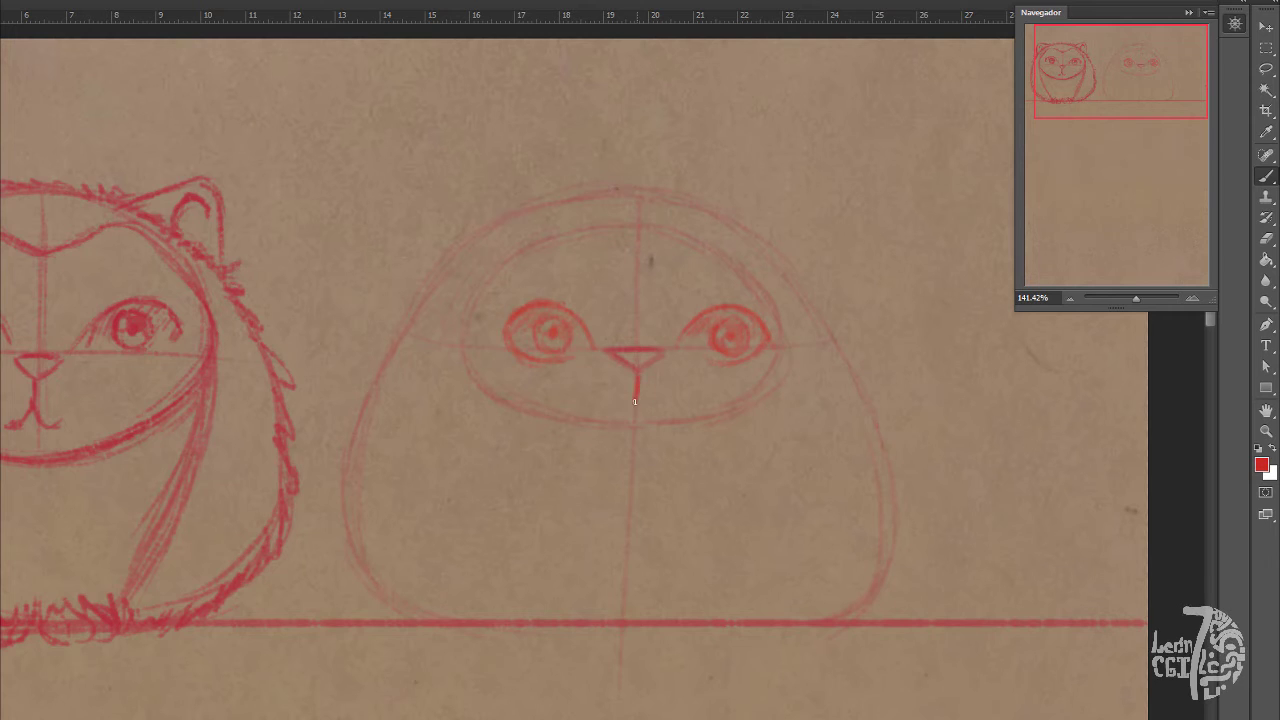
Draw the second character's mouth below the nose and dot whisker spots beside it
{"action": "mouse_move", "coordinate": [636, 368]}
{"action": "left_mouse_down"}
{"action": "mouse_move", "coordinate": [631, 404]}
{"action": "mouse_move", "coordinate": [612, 399]}
{"action": "mouse_move", "coordinate": [650, 401]}
{"action": "left_mouse_up"}
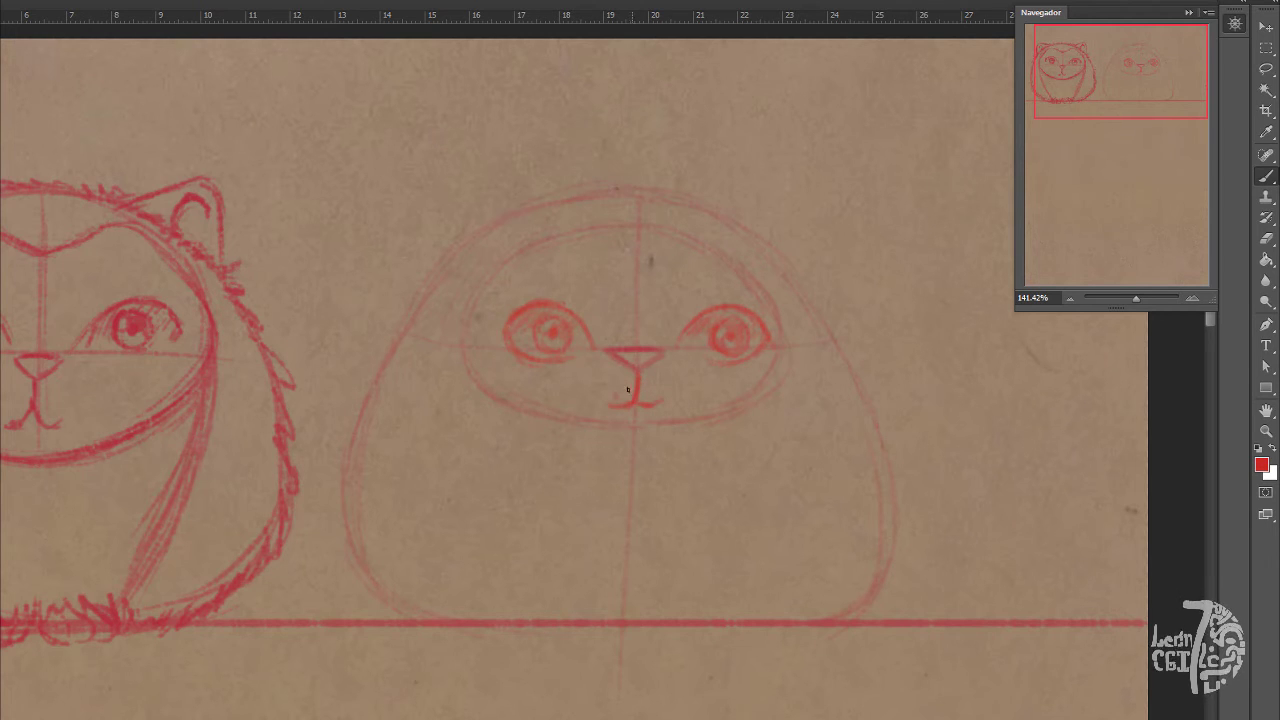
{"action": "left_click", "coordinate": [650, 388]}
{"action": "left_click", "coordinate": [656, 379]}
{"action": "left_click", "coordinate": [663, 393]}
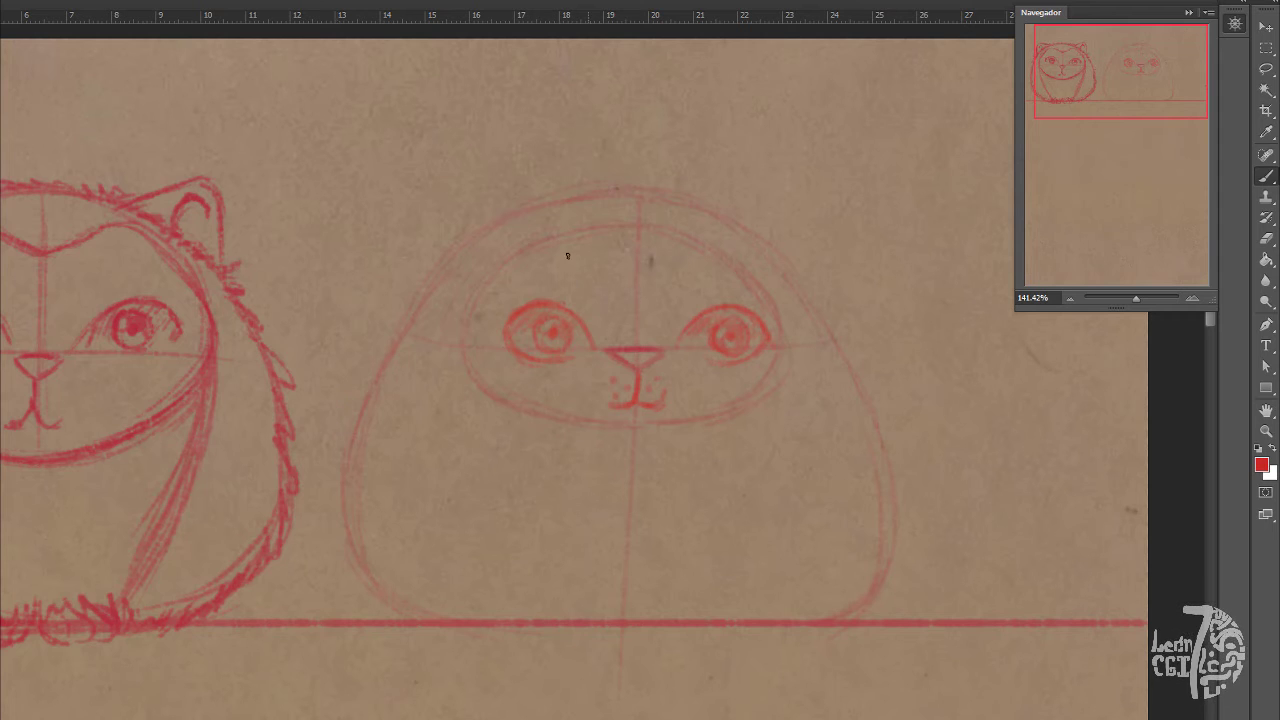
Outline the second character's face with short fur strokes, dipping between the brows and curving under the chin
{"action": "left_click_drag", "start_coordinate": [618, 289], "coordinate": [586, 281]}
{"action": "left_click_drag", "start_coordinate": [566, 268], "coordinate": [550, 273]}
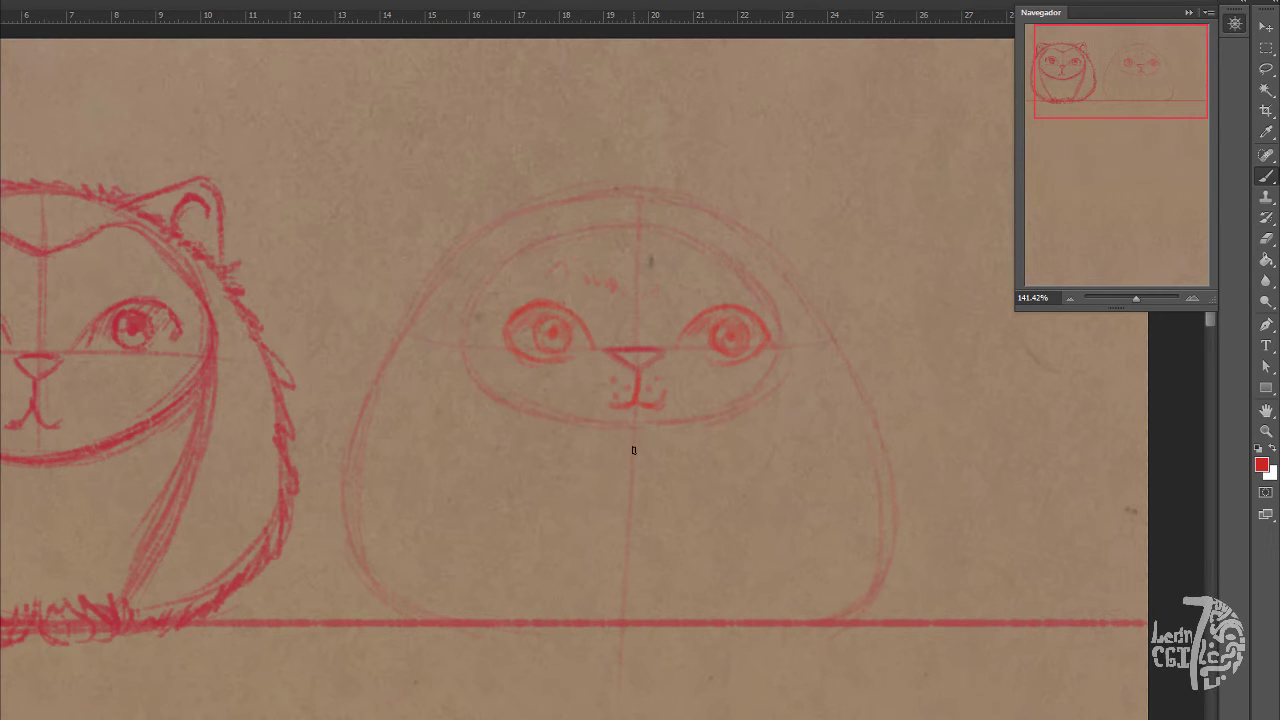
{"action": "left_click_drag", "start_coordinate": [632, 437], "coordinate": [620, 441]}
{"action": "left_click_drag", "start_coordinate": [607, 436], "coordinate": [576, 435]}
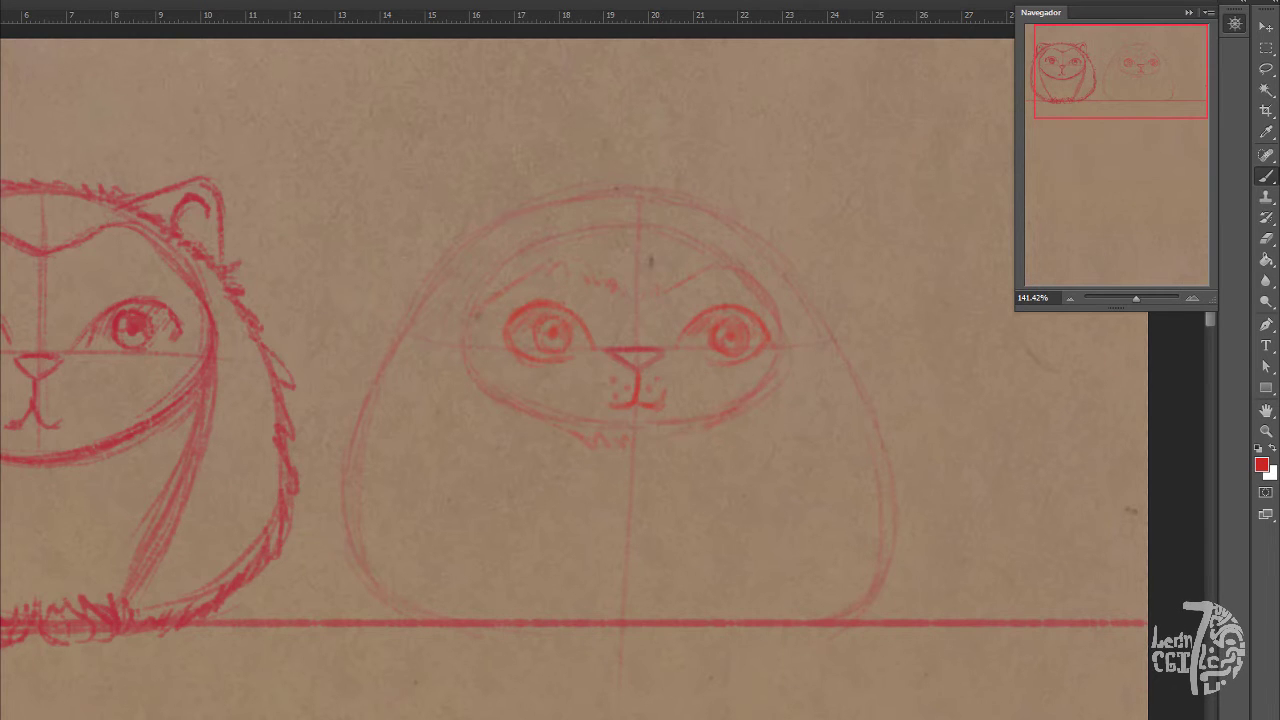
{"action": "mouse_move", "coordinate": [564, 431]}
{"action": "left_mouse_down"}
{"action": "mouse_move", "coordinate": [548, 438]}
{"action": "mouse_move", "coordinate": [480, 388]}
{"action": "mouse_move", "coordinate": [455, 345]}
{"action": "mouse_move", "coordinate": [472, 305]}
{"action": "left_mouse_up"}
{"action": "mouse_move", "coordinate": [648, 450]}
{"action": "left_mouse_down"}
{"action": "mouse_move", "coordinate": [790, 362]}
{"action": "mouse_move", "coordinate": [768, 285]}
{"action": "left_mouse_up"}
{"action": "mouse_move", "coordinate": [518, 264]}
{"action": "left_mouse_down"}
{"action": "mouse_move", "coordinate": [651, 277]}
{"action": "mouse_move", "coordinate": [734, 268]}
{"action": "left_mouse_up"}
Sketch a jagged fur outline down the left side of the second body to the ground line
{"action": "mouse_move", "coordinate": [422, 300]}
{"action": "left_mouse_down"}
{"action": "mouse_move", "coordinate": [430, 270]}
{"action": "mouse_move", "coordinate": [396, 324]}
{"action": "left_mouse_up"}
{"action": "left_click_drag", "start_coordinate": [358, 370], "coordinate": [403, 338]}
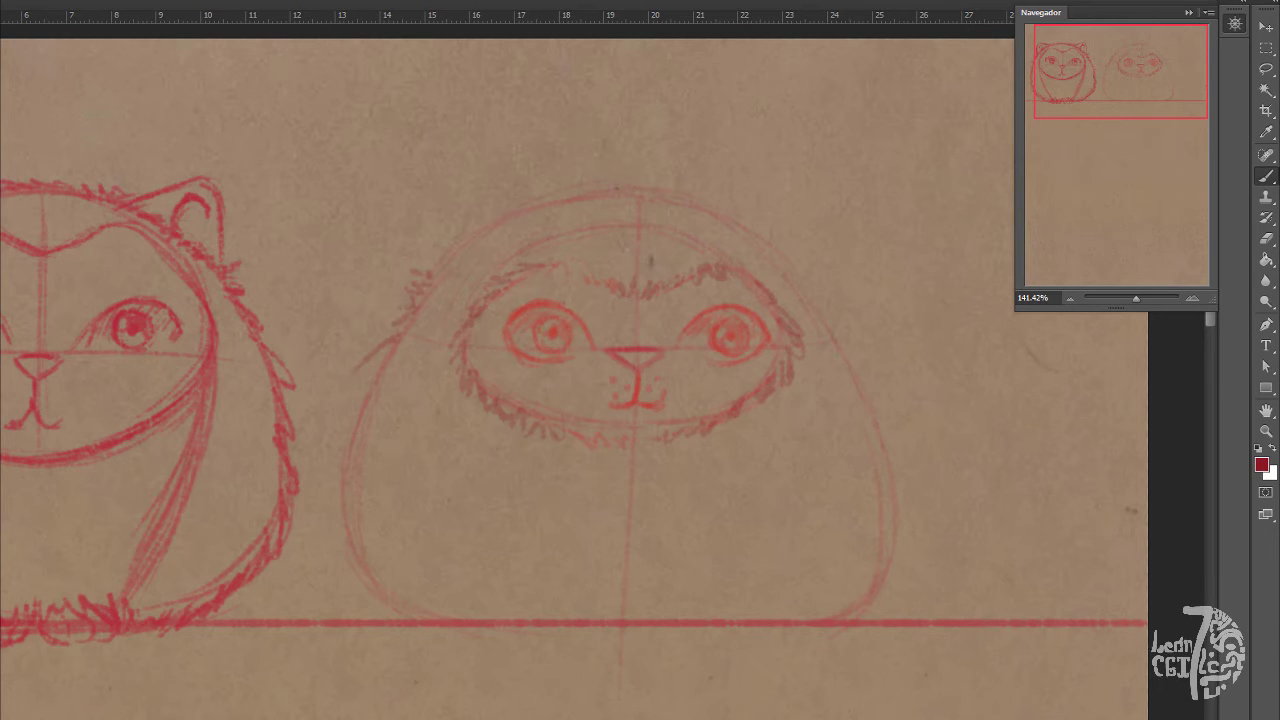
{"action": "left_click_drag", "start_coordinate": [390, 344], "coordinate": [352, 430]}
{"action": "mouse_move", "coordinate": [366, 420]}
{"action": "left_mouse_down"}
{"action": "mouse_move", "coordinate": [352, 492]}
{"action": "mouse_move", "coordinate": [370, 588]}
{"action": "left_mouse_up"}
{"action": "left_click_drag", "start_coordinate": [382, 580], "coordinate": [424, 612]}
Add darker fur tufts to both shoulders of the second body, beside the face
{"action": "mouse_move", "coordinate": [818, 346]}
{"action": "left_mouse_down"}
{"action": "mouse_move", "coordinate": [836, 324]}
{"action": "mouse_move", "coordinate": [842, 336]}
{"action": "left_mouse_up"}
{"action": "left_click_drag", "start_coordinate": [402, 298], "coordinate": [388, 326]}
{"action": "left_click_drag", "start_coordinate": [422, 276], "coordinate": [394, 302]}
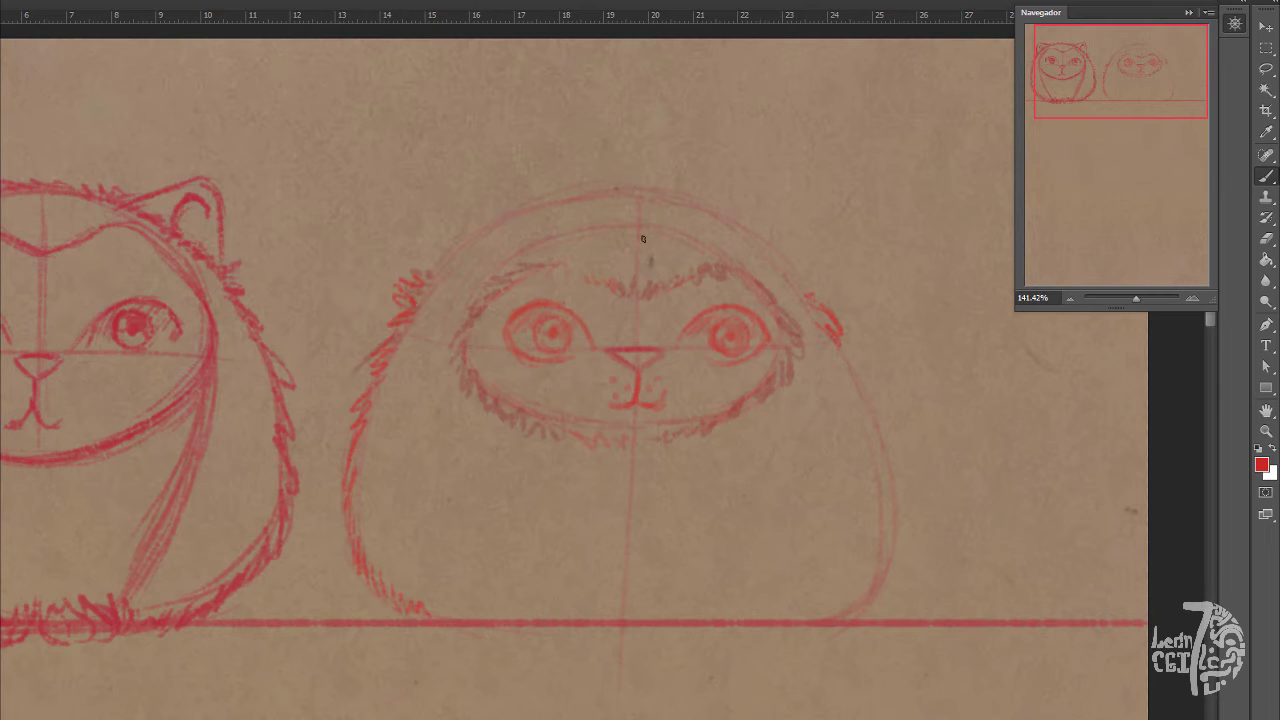
{"action": "left_click_drag", "start_coordinate": [812, 302], "coordinate": [830, 314]}
{"action": "left_click_drag", "start_coordinate": [794, 272], "coordinate": [830, 308]}
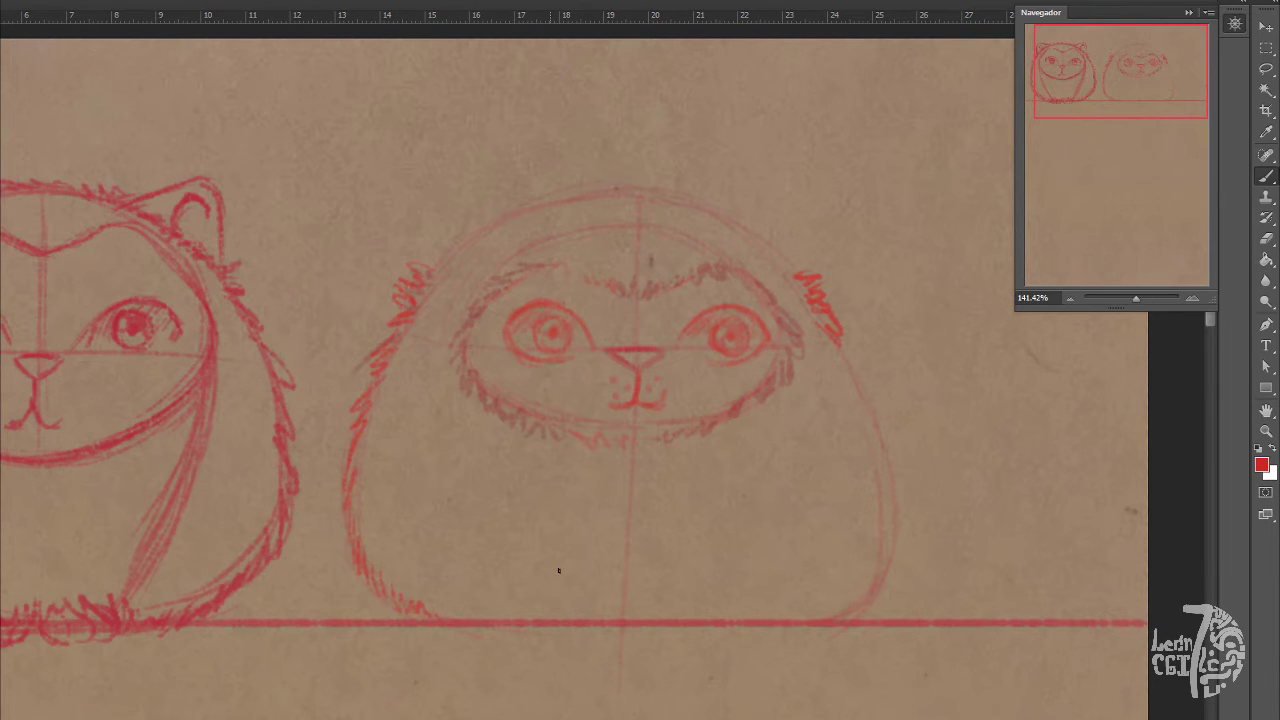
Sketch two small furry paws with curved toes on the ground line and fringe the second body's bottom edge with fur
{"action": "left_click_drag", "start_coordinate": [546, 598], "coordinate": [548, 618]}
{"action": "left_click_drag", "start_coordinate": [556, 602], "coordinate": [558, 620]}
{"action": "left_click_drag", "start_coordinate": [568, 604], "coordinate": [584, 620]}
{"action": "left_click_drag", "start_coordinate": [594, 610], "coordinate": [638, 624]}
{"action": "mouse_move", "coordinate": [650, 604]}
{"action": "left_mouse_down"}
{"action": "mouse_move", "coordinate": [674, 626]}
{"action": "mouse_move", "coordinate": [692, 616]}
{"action": "left_mouse_up"}
{"action": "left_click_drag", "start_coordinate": [432, 614], "coordinate": [438, 622]}
{"action": "mouse_move", "coordinate": [468, 612]}
{"action": "left_mouse_down"}
{"action": "mouse_move", "coordinate": [498, 604]}
{"action": "mouse_move", "coordinate": [542, 620]}
{"action": "left_mouse_up"}
{"action": "left_click_drag", "start_coordinate": [564, 584], "coordinate": [626, 590]}
{"action": "mouse_move", "coordinate": [664, 598]}
{"action": "left_mouse_down"}
{"action": "mouse_move", "coordinate": [684, 584]}
{"action": "mouse_move", "coordinate": [712, 590]}
{"action": "left_mouse_up"}
{"action": "left_click_drag", "start_coordinate": [744, 622], "coordinate": [826, 600]}
Sketch a fur outline down the right side of the second body and around its lower corner
{"action": "mouse_move", "coordinate": [842, 340]}
{"action": "left_mouse_down"}
{"action": "mouse_move", "coordinate": [868, 368]}
{"action": "mouse_move", "coordinate": [878, 424]}
{"action": "left_mouse_up"}
{"action": "mouse_move", "coordinate": [874, 426]}
{"action": "left_mouse_down"}
{"action": "mouse_move", "coordinate": [887, 517]}
{"action": "mouse_move", "coordinate": [856, 565]}
{"action": "mouse_move", "coordinate": [886, 562]}
{"action": "left_mouse_up"}
{"action": "left_click_drag", "start_coordinate": [880, 568], "coordinate": [844, 616]}
{"action": "left_click_drag", "start_coordinate": [838, 598], "coordinate": [816, 620]}
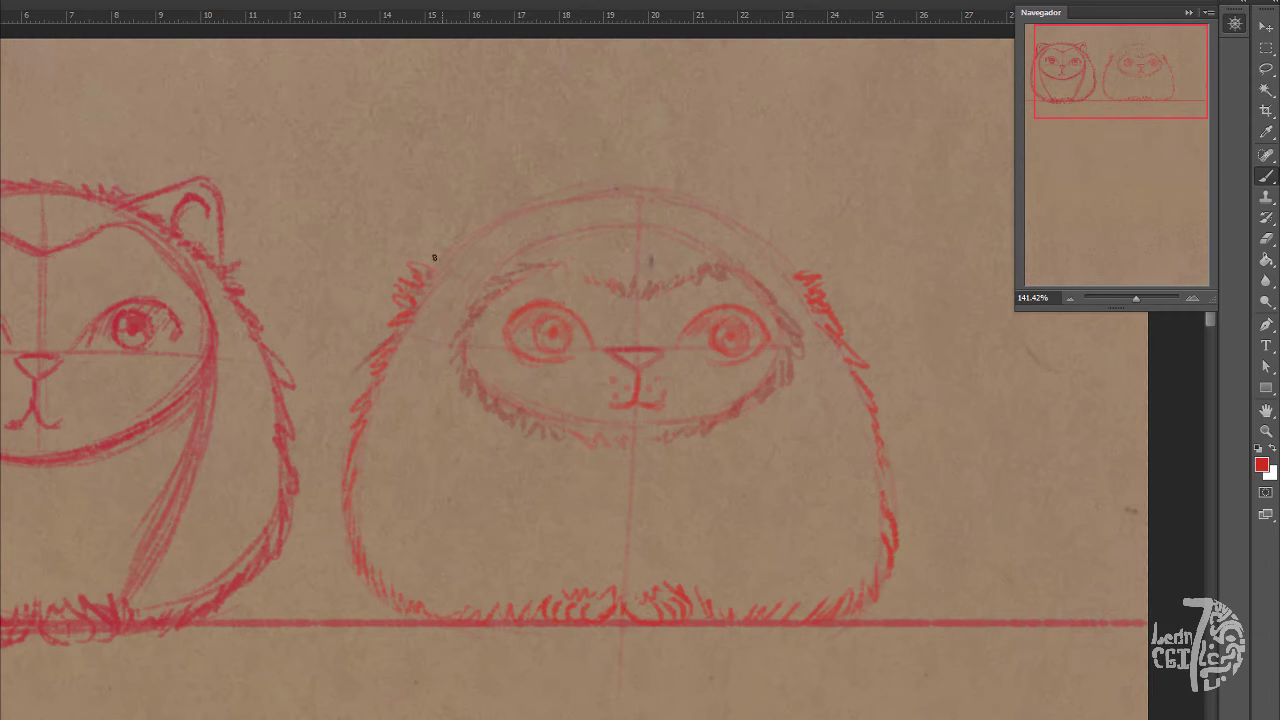
Draw spiky fur across the top of the second character's head and two rounded ears with curled inner lines
{"action": "left_click_drag", "start_coordinate": [434, 258], "coordinate": [632, 162]}
{"action": "mouse_move", "coordinate": [648, 186]}
{"action": "left_mouse_down"}
{"action": "mouse_move", "coordinate": [674, 142]}
{"action": "mouse_move", "coordinate": [730, 214]}
{"action": "mouse_move", "coordinate": [806, 266]}
{"action": "left_mouse_up"}
{"action": "mouse_move", "coordinate": [436, 214]}
{"action": "left_mouse_down"}
{"action": "mouse_move", "coordinate": [432, 256]}
{"action": "mouse_move", "coordinate": [470, 168]}
{"action": "mouse_move", "coordinate": [540, 186]}
{"action": "mouse_move", "coordinate": [480, 226]}
{"action": "left_mouse_up"}
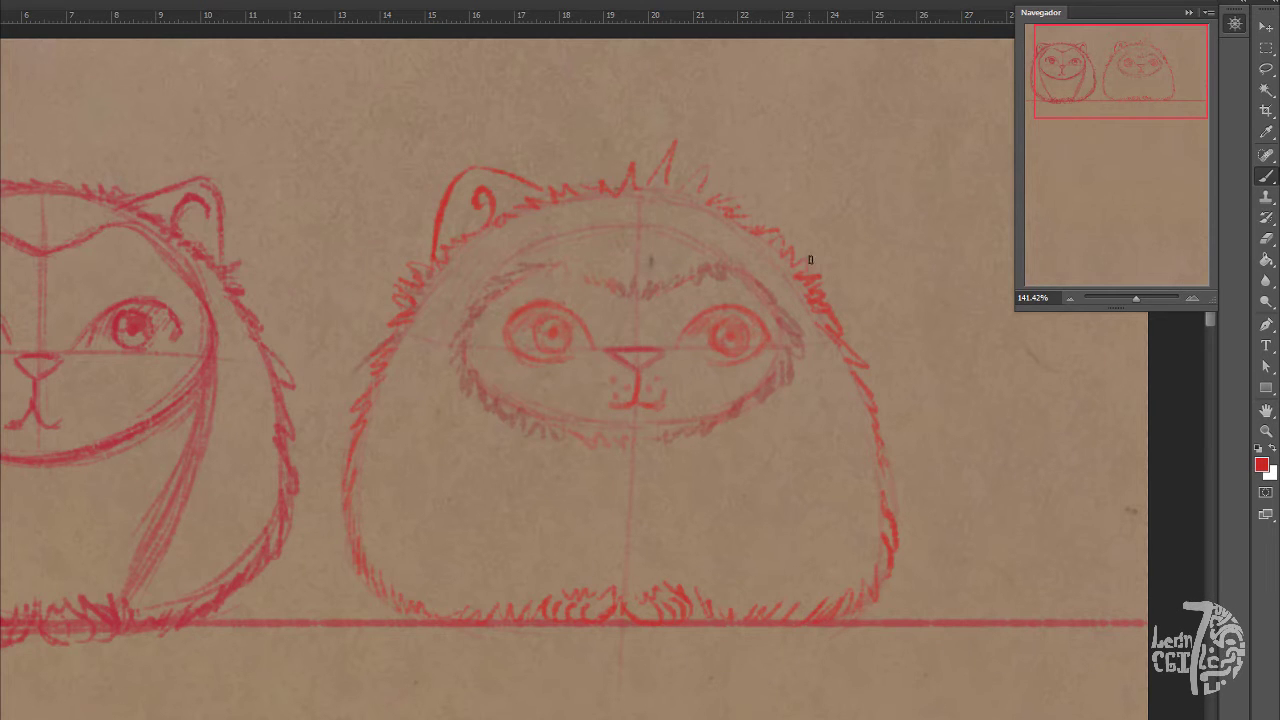
{"action": "left_click_drag", "start_coordinate": [806, 266], "coordinate": [808, 210]}
{"action": "mouse_move", "coordinate": [712, 196]}
{"action": "left_mouse_down"}
{"action": "mouse_move", "coordinate": [746, 178]}
{"action": "mouse_move", "coordinate": [806, 232]}
{"action": "mouse_move", "coordinate": [764, 172]}
{"action": "left_mouse_up"}
{"action": "mouse_move", "coordinate": [742, 186]}
{"action": "left_mouse_down"}
{"action": "mouse_move", "coordinate": [786, 216]}
{"action": "mouse_move", "coordinate": [772, 194]}
{"action": "mouse_move", "coordinate": [784, 226]}
{"action": "left_mouse_up"}
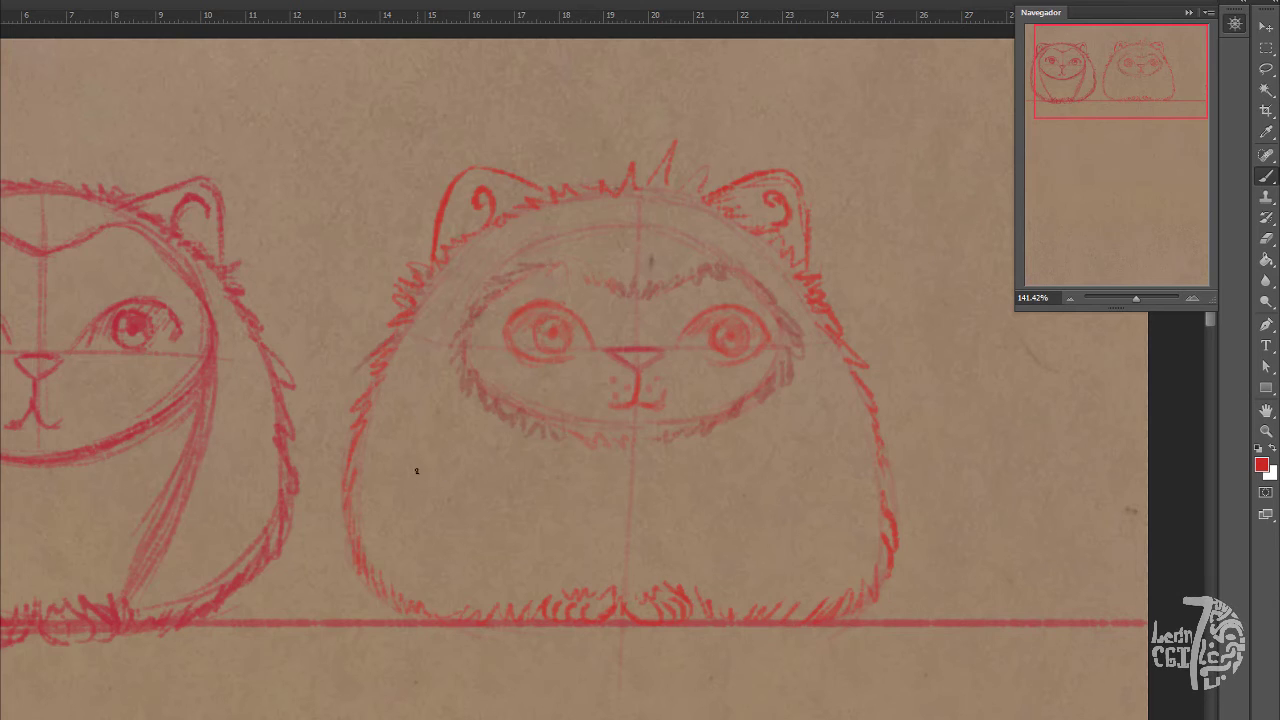
Scatter small V-shaped fur tufts across the second character's chest, belly and sides
{"action": "left_click_drag", "start_coordinate": [412, 422], "coordinate": [436, 455]}
{"action": "mouse_move", "coordinate": [462, 452]}
{"action": "left_mouse_down"}
{"action": "mouse_move", "coordinate": [466, 478]}
{"action": "mouse_move", "coordinate": [520, 496]}
{"action": "left_mouse_up"}
{"action": "left_click_drag", "start_coordinate": [580, 494], "coordinate": [586, 514]}
{"action": "left_click_drag", "start_coordinate": [736, 500], "coordinate": [742, 482]}
{"action": "left_click_drag", "start_coordinate": [800, 460], "coordinate": [808, 438]}
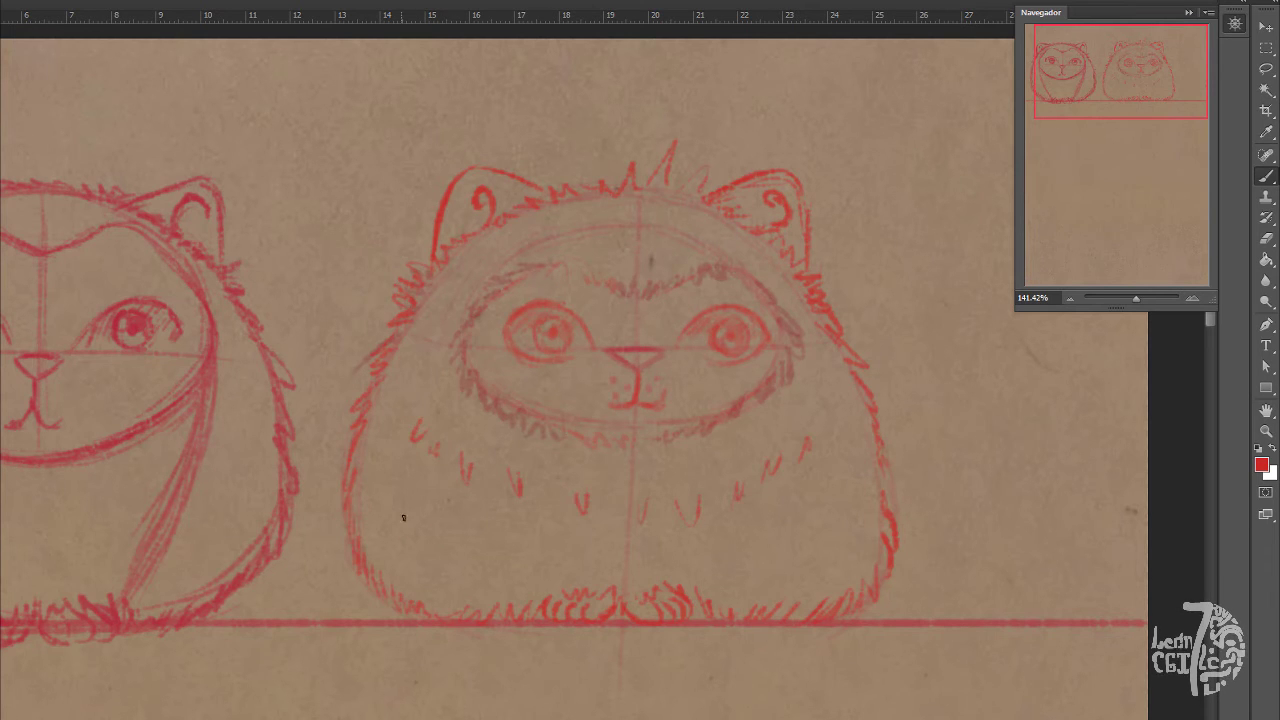
{"action": "left_click_drag", "start_coordinate": [404, 512], "coordinate": [412, 530]}
{"action": "left_click_drag", "start_coordinate": [524, 556], "coordinate": [534, 578]}
{"action": "left_click_drag", "start_coordinate": [684, 578], "coordinate": [690, 562]}
{"action": "left_click_drag", "start_coordinate": [750, 566], "coordinate": [758, 552]}
{"action": "left_click_drag", "start_coordinate": [808, 548], "coordinate": [816, 526]}
{"action": "left_click_drag", "start_coordinate": [846, 524], "coordinate": [850, 434]}
{"action": "left_click_drag", "start_coordinate": [386, 510], "coordinate": [388, 500]}
{"action": "left_click_drag", "start_coordinate": [370, 494], "coordinate": [380, 446]}
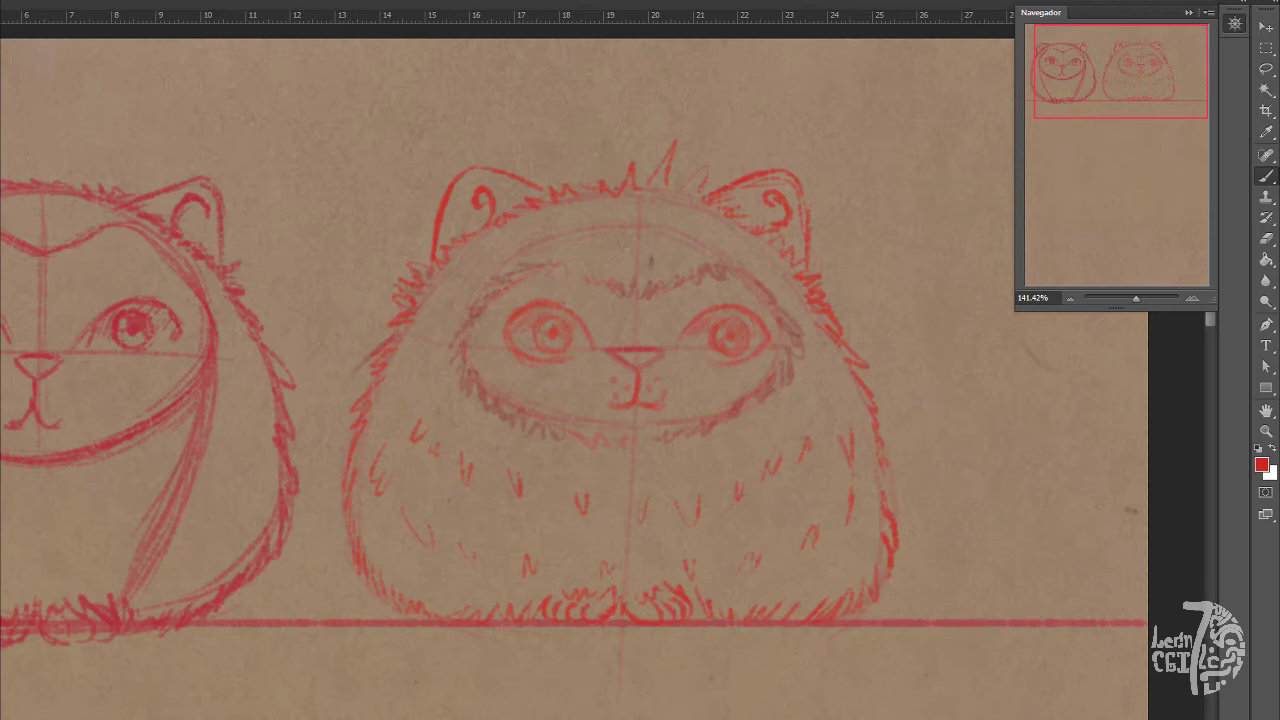
Sketch a third dome-shaped body with a large rounded head area below the first character, and rotate and shift it slightly
{"action": "scroll", "coordinate": [395, 335], "scroll_direction": "down", "scroll_amount": 5}
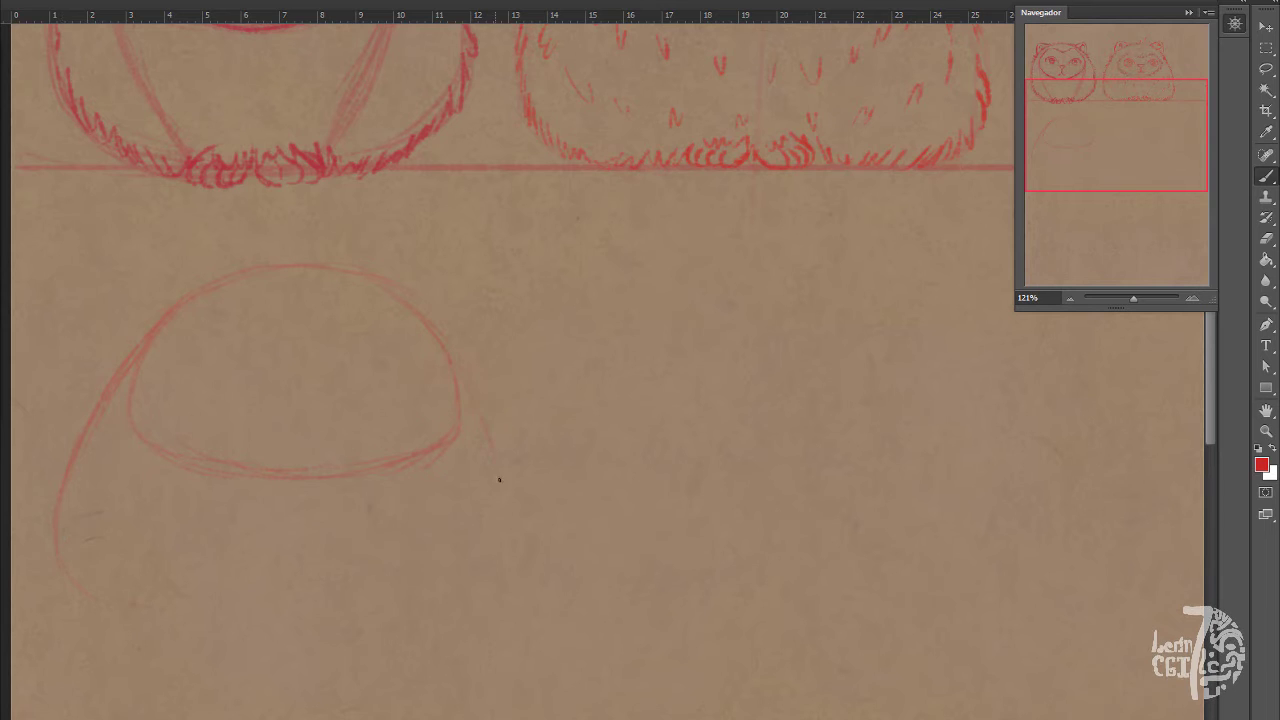
{"action": "mouse_move", "coordinate": [502, 588]}
{"action": "left_mouse_down"}
{"action": "mouse_move", "coordinate": [449, 633]}
{"action": "mouse_move", "coordinate": [405, 618]}
{"action": "mouse_move", "coordinate": [268, 640]}
{"action": "left_mouse_up"}
{"action": "key", "text": "l"}
{"action": "mouse_move", "coordinate": [90, 658]}
{"action": "left_mouse_down"}
{"action": "mouse_move", "coordinate": [610, 408]}
{"action": "mouse_move", "coordinate": [113, 692]}
{"action": "left_mouse_up"}
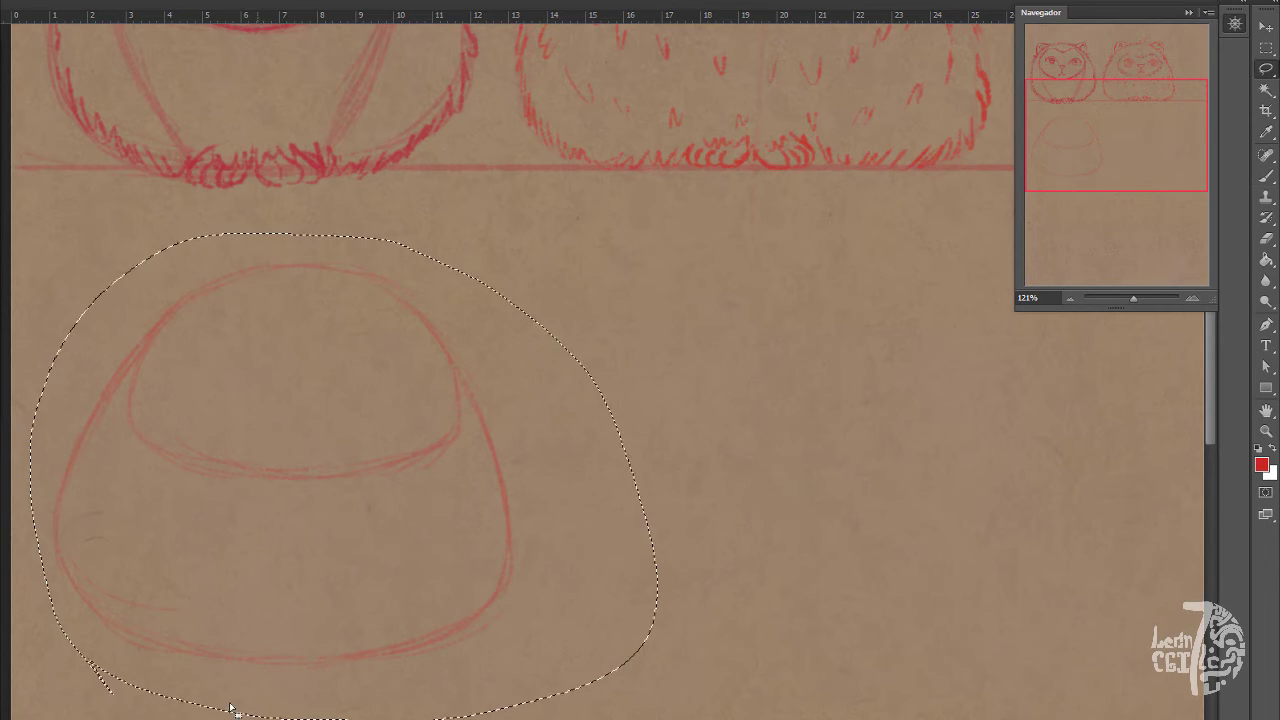
{"action": "key", "text": "ctrl+t"}
{"action": "left_click_drag", "start_coordinate": [341, 236], "coordinate": [321, 237]}
{"action": "left_click_drag", "start_coordinate": [12, 341], "coordinate": [21, 368]}
{"action": "left_click_drag", "start_coordinate": [308, 541], "coordinate": [343, 518]}
{"action": "key", "text": "Return"}
{"action": "key", "text": "ctrl+d"}
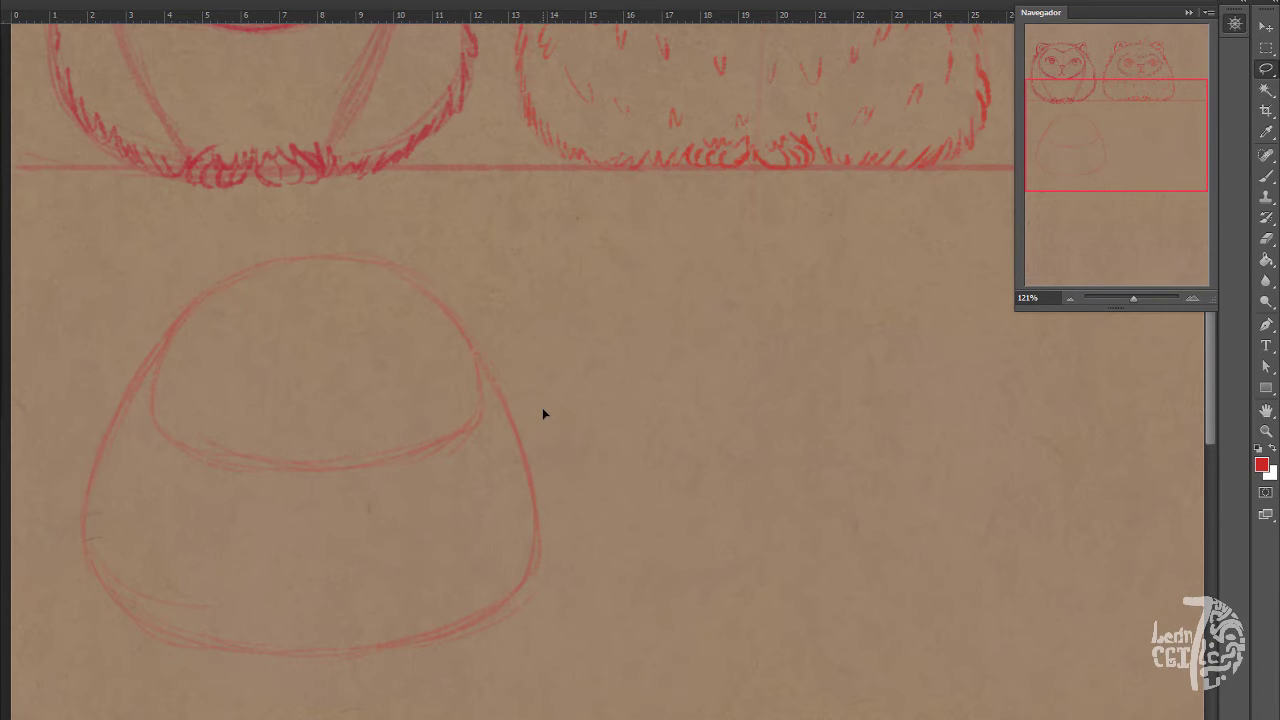
Draw a straight ground line across the base of the third body and scale the body down to sit on it
{"action": "key", "text": "b"}
{"action": "left_click_drag", "start_coordinate": [15, 649], "coordinate": [1200, 650]}
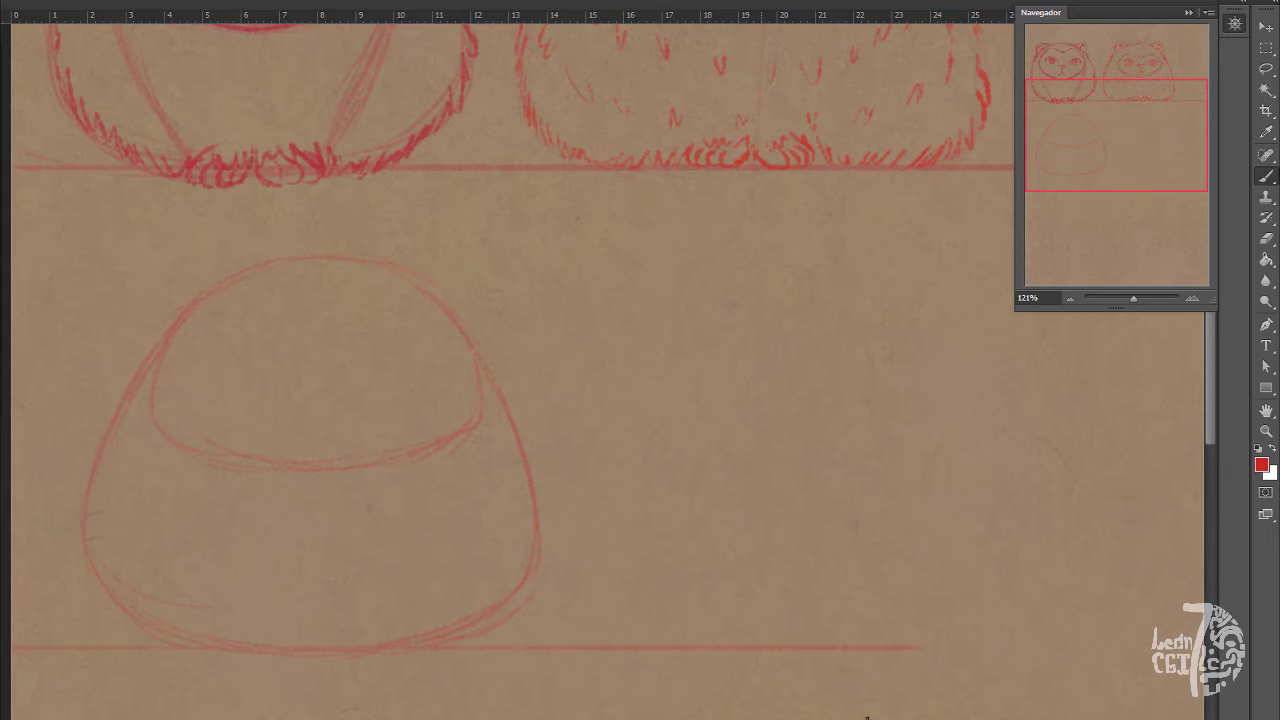
{"action": "mouse_move", "coordinate": [458, 500]}
{"action": "left_mouse_down"}
{"action": "mouse_move", "coordinate": [257, 497]}
{"action": "mouse_move", "coordinate": [608, 497]}
{"action": "left_mouse_up"}
{"action": "key", "text": "l"}
{"action": "mouse_move", "coordinate": [248, 605]}
{"action": "left_mouse_down"}
{"action": "mouse_move", "coordinate": [380, 217]}
{"action": "mouse_move", "coordinate": [371, 660]}
{"action": "left_mouse_up"}
{"action": "key", "text": "ctrl+t"}
{"action": "mouse_move", "coordinate": [758, 686]}
{"action": "left_mouse_down"}
{"action": "mouse_move", "coordinate": [694, 600]}
{"action": "mouse_move", "coordinate": [658, 610]}
{"action": "mouse_move", "coordinate": [668, 619]}
{"action": "left_mouse_up"}
{"action": "left_click_drag", "start_coordinate": [507, 470], "coordinate": [515, 540]}
{"action": "key", "text": "Return"}
{"action": "key", "text": "ctrl+d"}
Sketch the third character's tapering front legs and toes, and cross its face with vertical and horizontal guides
{"action": "key", "text": "b"}
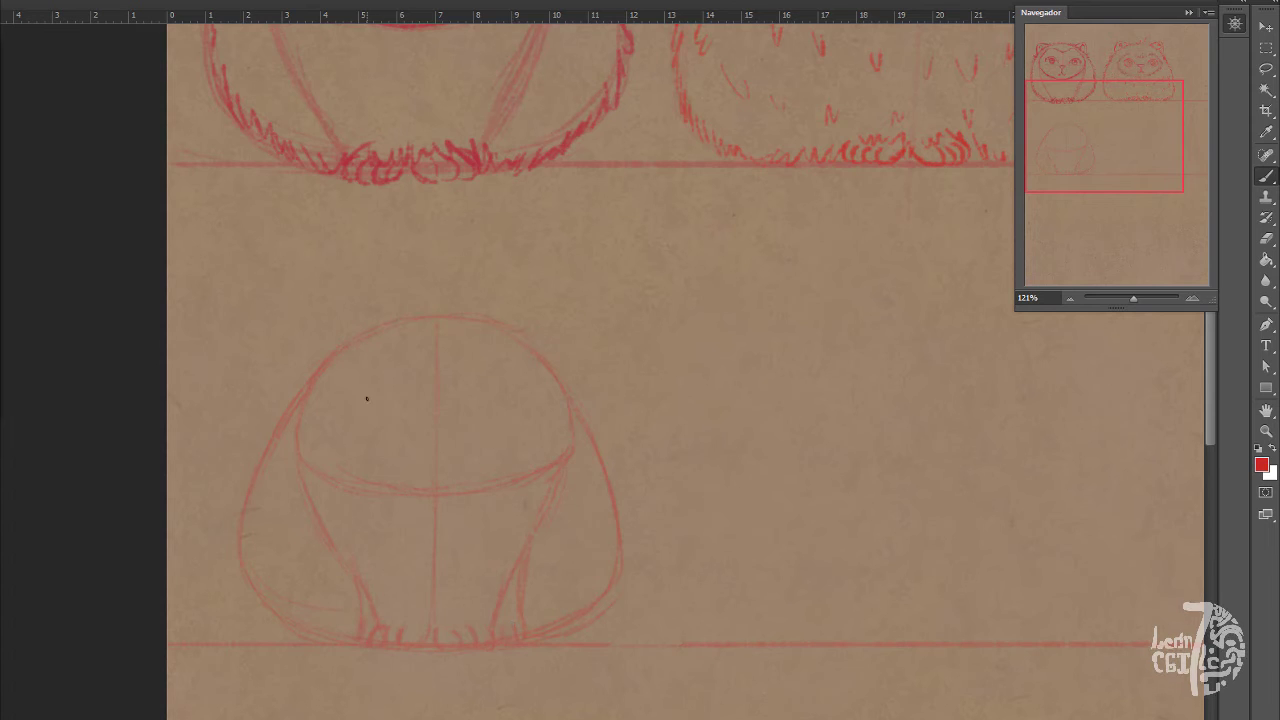
{"action": "key", "text": "ctrl+z"}
{"action": "left_click_drag", "start_coordinate": [515, 437], "coordinate": [605, 425]}
Switch the brush to black and draw the third character's filled triangular nose and small mouth at the guide crossing
{"action": "left_click_drag", "start_coordinate": [479, 544], "coordinate": [530, 546]}
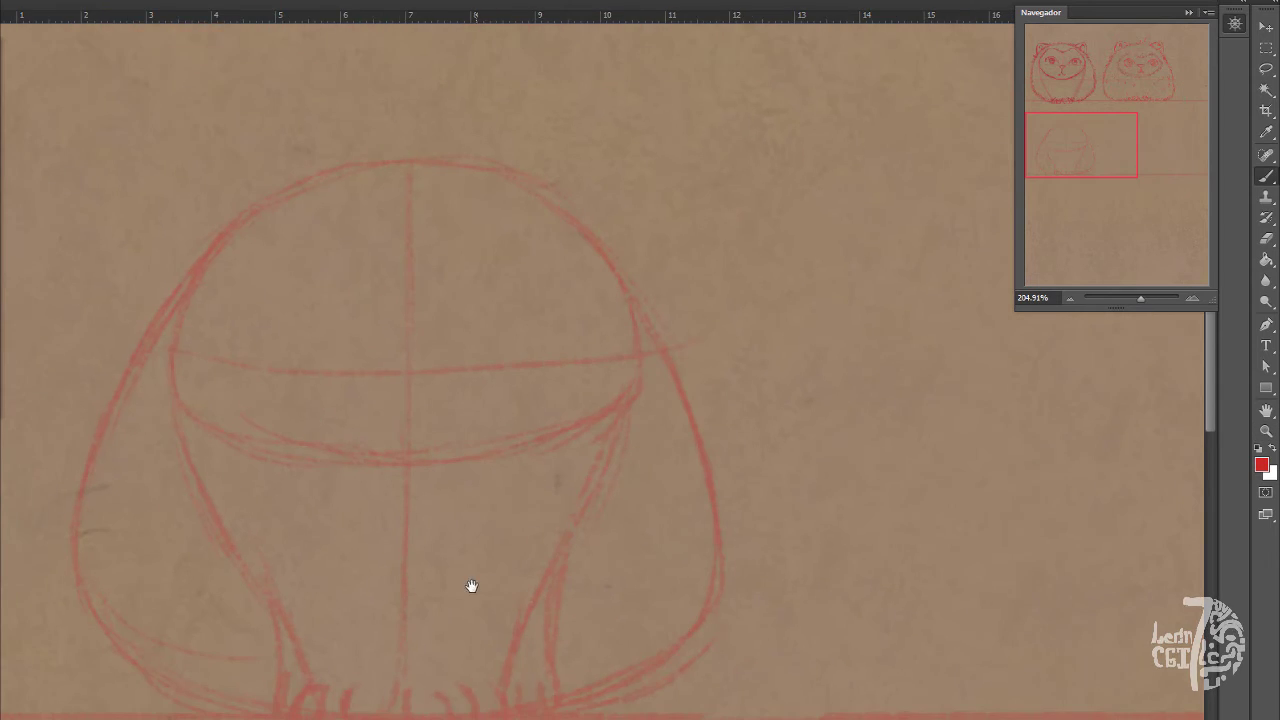
{"action": "left_click_drag", "start_coordinate": [471, 586], "coordinate": [498, 538]}
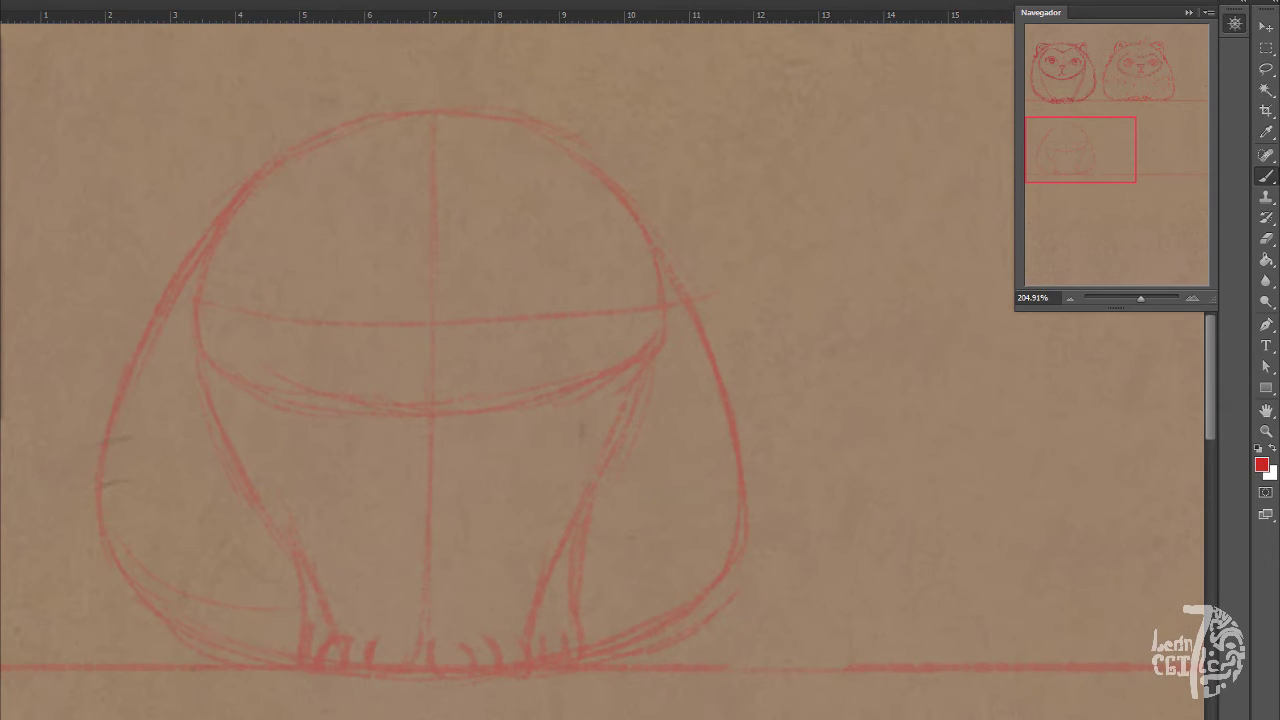
{"action": "key", "text": "d"}
{"action": "mouse_move", "coordinate": [459, 321]}
{"action": "left_mouse_down"}
{"action": "mouse_move", "coordinate": [401, 324]}
{"action": "mouse_move", "coordinate": [440, 335]}
{"action": "mouse_move", "coordinate": [420, 325]}
{"action": "mouse_move", "coordinate": [430, 378]}
{"action": "mouse_move", "coordinate": [411, 400]}
{"action": "left_mouse_up"}
Draw two thick arched upper eyelids in black, sloping down toward the third character's nose
{"action": "mouse_move", "coordinate": [268, 275]}
{"action": "left_mouse_down"}
{"action": "mouse_move", "coordinate": [309, 240]}
{"action": "mouse_move", "coordinate": [366, 280]}
{"action": "mouse_move", "coordinate": [364, 268]}
{"action": "mouse_move", "coordinate": [366, 314]}
{"action": "left_mouse_up"}
{"action": "key", "text": "e"}
{"action": "key", "text": "b"}
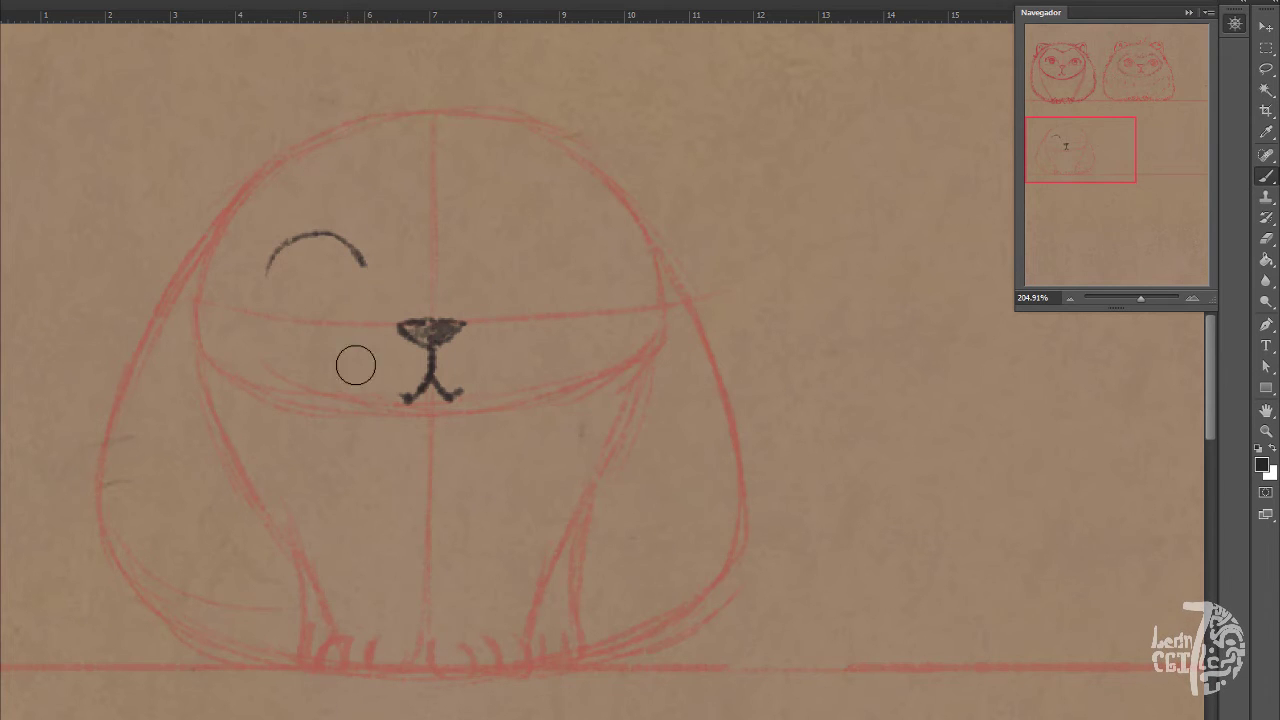
{"action": "left_click_drag", "start_coordinate": [351, 248], "coordinate": [392, 314]}
{"action": "left_click_drag", "start_coordinate": [472, 312], "coordinate": [522, 244]}
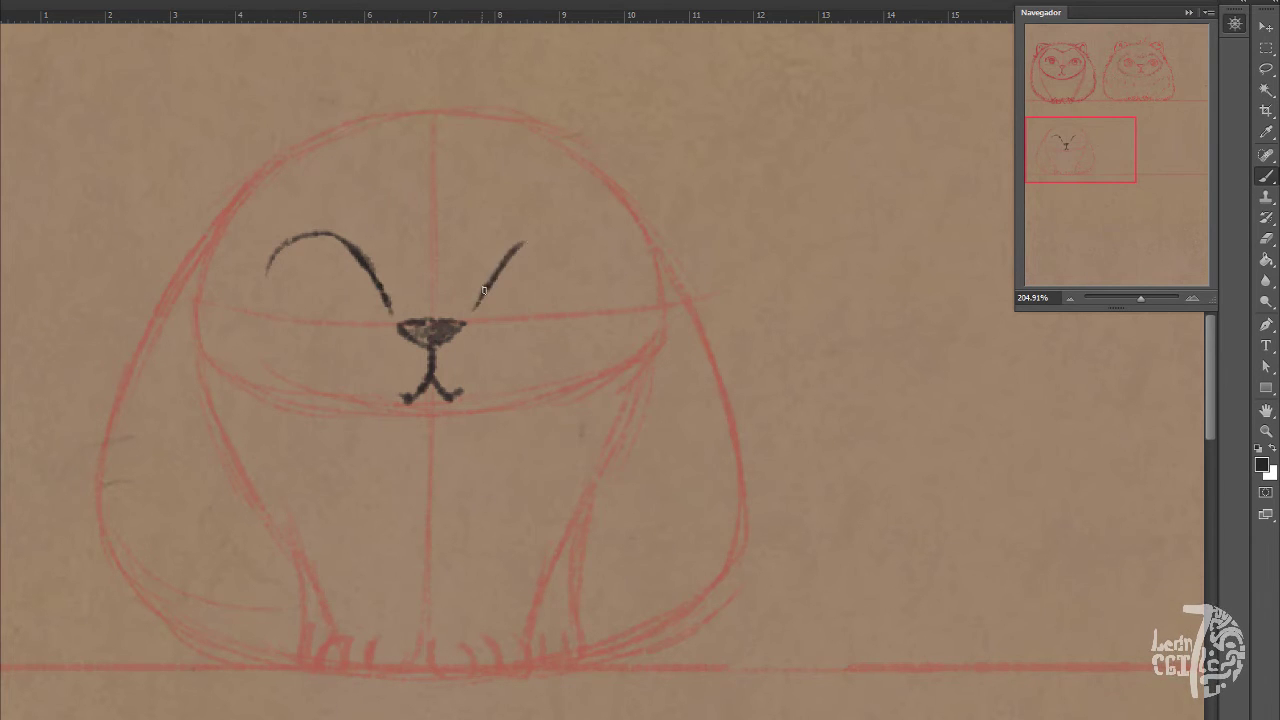
{"action": "mouse_move", "coordinate": [484, 290]}
{"action": "left_mouse_down"}
{"action": "mouse_move", "coordinate": [568, 226]}
{"action": "mouse_move", "coordinate": [608, 270]}
{"action": "left_mouse_up"}
{"action": "mouse_move", "coordinate": [342, 242]}
{"action": "left_mouse_down"}
{"action": "mouse_move", "coordinate": [290, 234]}
{"action": "mouse_move", "coordinate": [267, 266]}
{"action": "mouse_move", "coordinate": [266, 298]}
{"action": "left_mouse_up"}
{"action": "left_click_drag", "start_coordinate": [592, 250], "coordinate": [609, 286]}
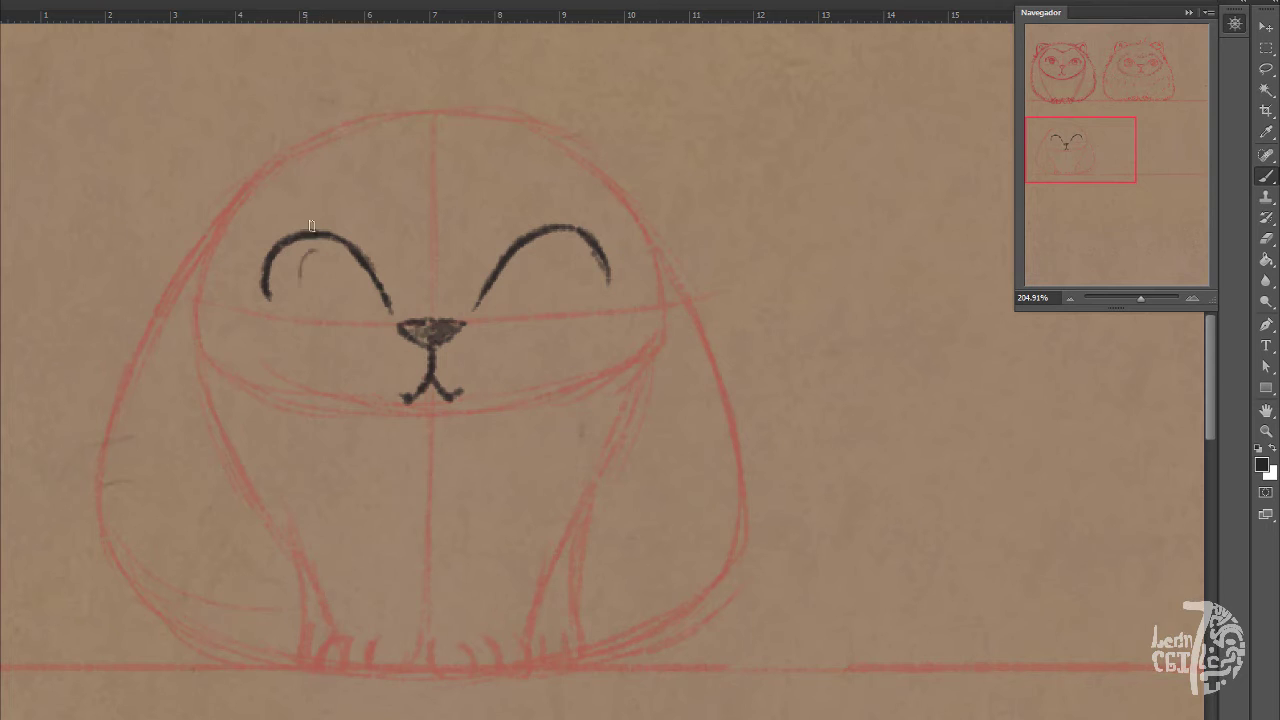
Draw round irises with small dark pupils under both of the third character's eyelids
{"action": "mouse_move", "coordinate": [338, 242]}
{"action": "left_mouse_down"}
{"action": "mouse_move", "coordinate": [312, 296]}
{"action": "mouse_move", "coordinate": [358, 262]}
{"action": "left_mouse_up"}
{"action": "mouse_move", "coordinate": [522, 250]}
{"action": "left_mouse_down"}
{"action": "mouse_move", "coordinate": [544, 303]}
{"action": "mouse_move", "coordinate": [548, 237]}
{"action": "left_mouse_up"}
{"action": "left_click_drag", "start_coordinate": [548, 237], "coordinate": [563, 292]}
{"action": "mouse_move", "coordinate": [320, 242]}
{"action": "left_mouse_down"}
{"action": "mouse_move", "coordinate": [303, 284]}
{"action": "mouse_move", "coordinate": [314, 297]}
{"action": "left_mouse_up"}
{"action": "left_click_drag", "start_coordinate": [331, 267], "coordinate": [333, 272]}
{"action": "left_click_drag", "start_coordinate": [538, 266], "coordinate": [535, 273]}
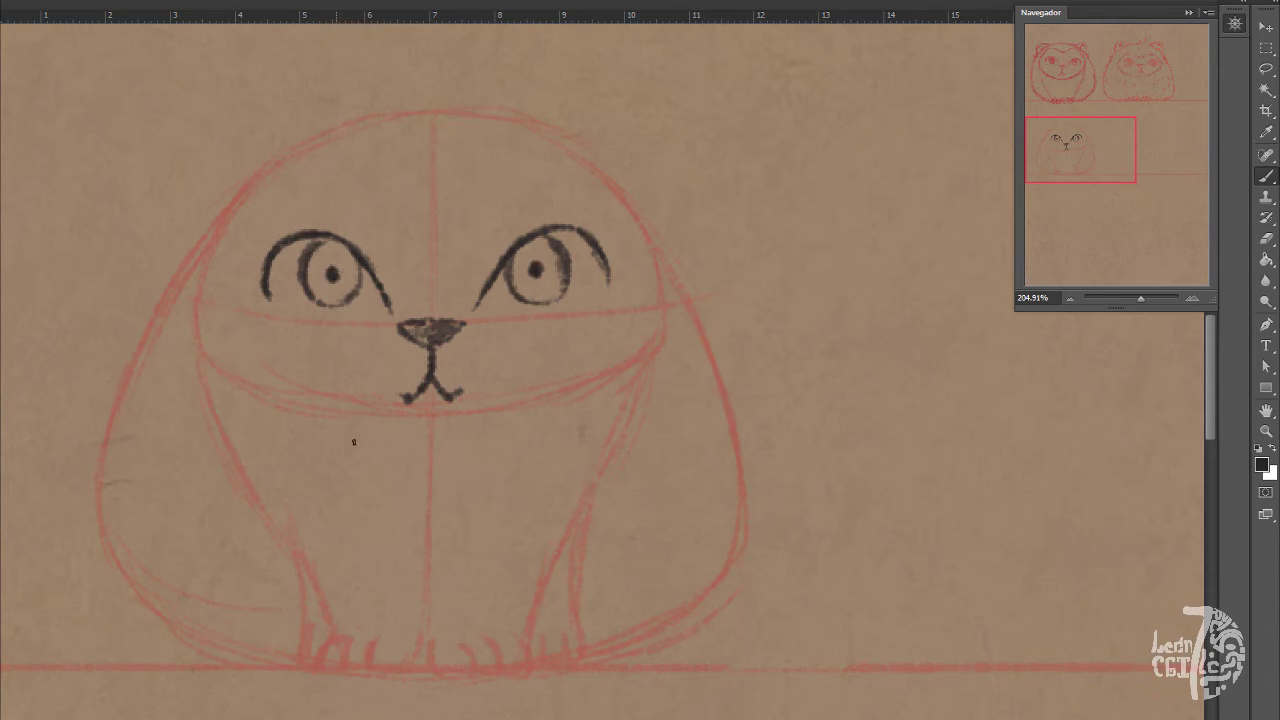
Shade the upper irises and hatch shadows beneath the eyelids of the third character, leaving light highlights
{"action": "left_click_drag", "start_coordinate": [318, 252], "coordinate": [355, 258]}
{"action": "mouse_move", "coordinate": [515, 266]}
{"action": "left_mouse_down"}
{"action": "mouse_move", "coordinate": [535, 250]}
{"action": "mouse_move", "coordinate": [550, 268]}
{"action": "mouse_move", "coordinate": [546, 245]}
{"action": "left_mouse_up"}
{"action": "mouse_move", "coordinate": [328, 255]}
{"action": "left_mouse_down"}
{"action": "mouse_move", "coordinate": [330, 270]}
{"action": "mouse_move", "coordinate": [345, 250]}
{"action": "mouse_move", "coordinate": [358, 285]}
{"action": "left_mouse_up"}
{"action": "mouse_move", "coordinate": [300, 260]}
{"action": "left_mouse_down"}
{"action": "mouse_move", "coordinate": [308, 247]}
{"action": "mouse_move", "coordinate": [360, 282]}
{"action": "mouse_move", "coordinate": [337, 300]}
{"action": "mouse_move", "coordinate": [306, 285]}
{"action": "mouse_move", "coordinate": [295, 250]}
{"action": "mouse_move", "coordinate": [288, 273]}
{"action": "left_mouse_up"}
{"action": "left_click_drag", "start_coordinate": [367, 282], "coordinate": [379, 304]}
{"action": "left_click_drag", "start_coordinate": [503, 277], "coordinate": [489, 301]}
{"action": "left_click_drag", "start_coordinate": [552, 231], "coordinate": [567, 241]}
{"action": "left_click_drag", "start_coordinate": [580, 237], "coordinate": [572, 271]}
{"action": "left_click_drag", "start_coordinate": [597, 250], "coordinate": [587, 272]}
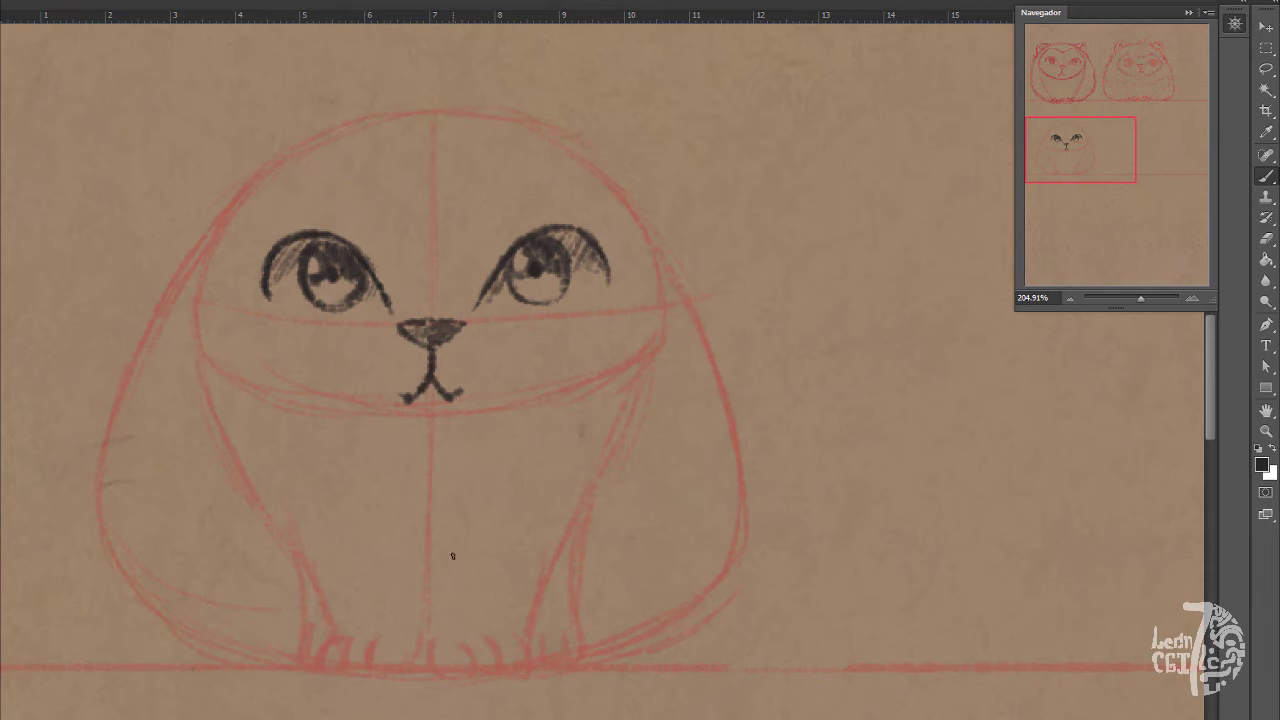
Erase the third character's mouth and redraw it smaller and closer to the nose
{"action": "key", "text": "e"}
{"action": "mouse_move", "coordinate": [443, 437]}
{"action": "left_mouse_down"}
{"action": "mouse_move", "coordinate": [431, 360]}
{"action": "mouse_move", "coordinate": [455, 367]}
{"action": "mouse_move", "coordinate": [411, 368]}
{"action": "left_mouse_up"}
{"action": "key", "text": "b"}
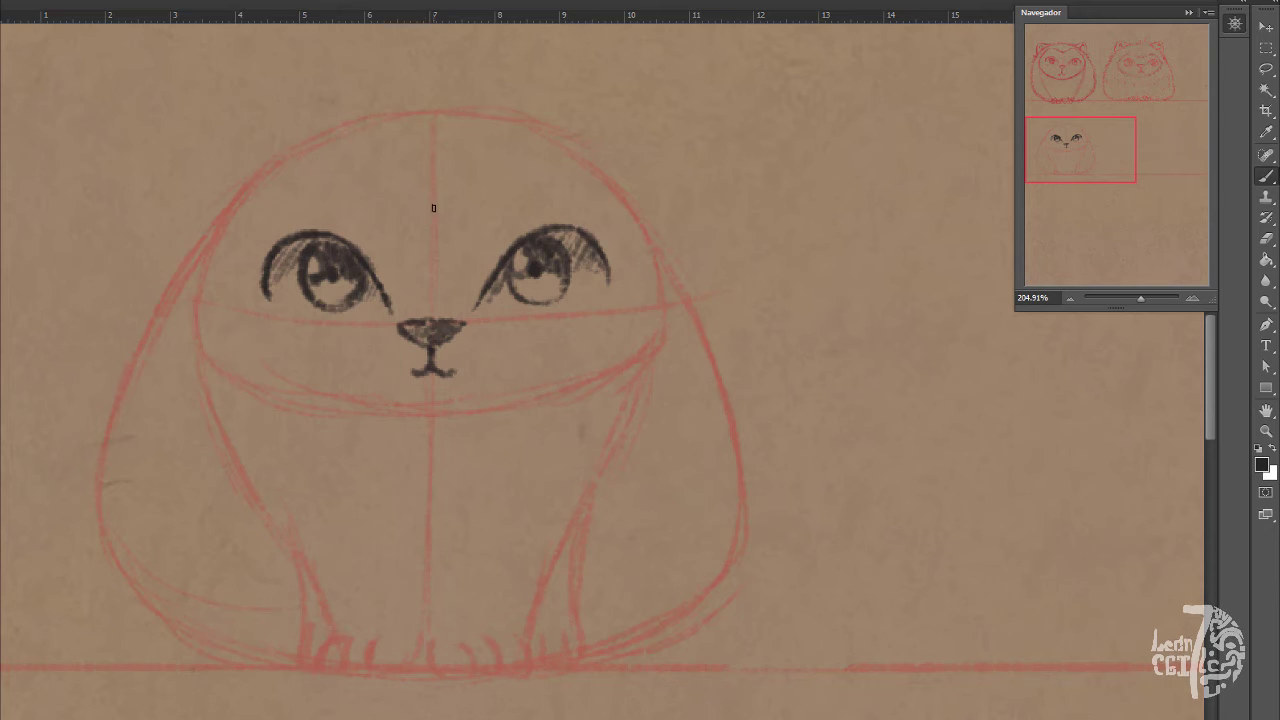
{"action": "left_click_drag", "start_coordinate": [433, 204], "coordinate": [524, 162]}
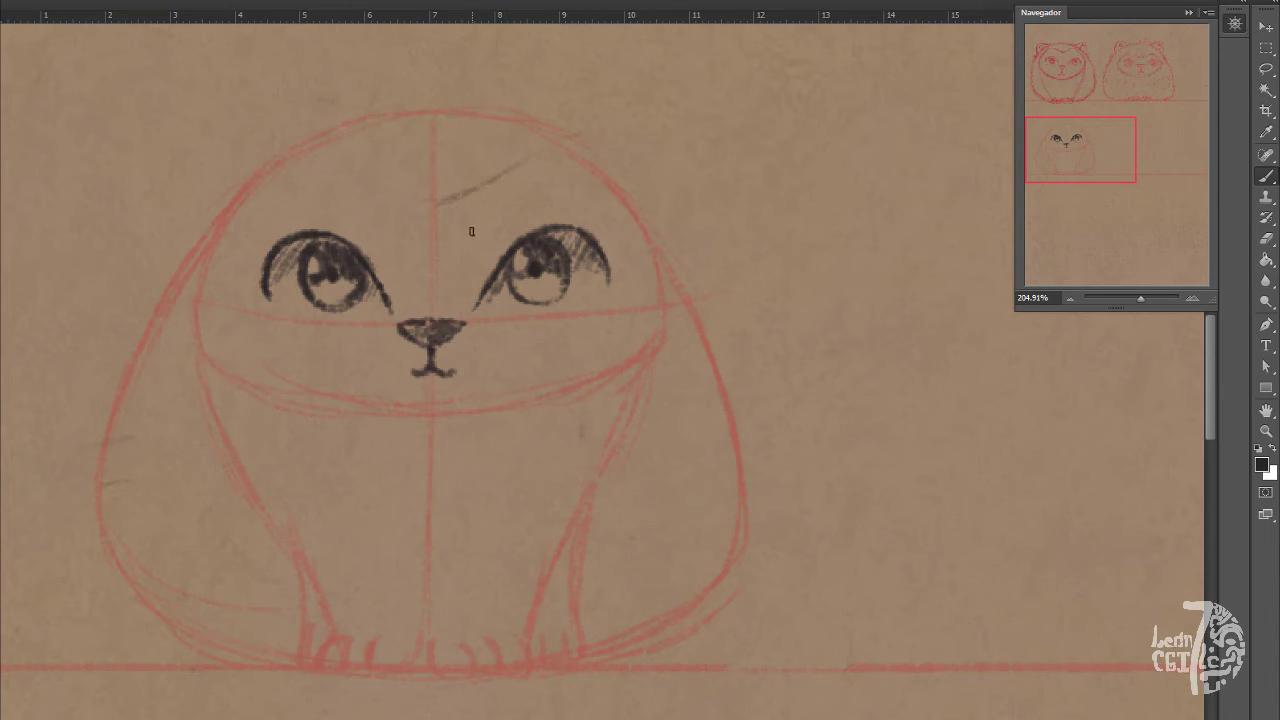
{"action": "mouse_move", "coordinate": [462, 211]}
{"action": "left_mouse_down"}
{"action": "mouse_move", "coordinate": [530, 177]}
{"action": "mouse_move", "coordinate": [580, 172]}
{"action": "left_mouse_up"}
{"action": "key", "text": "e"}
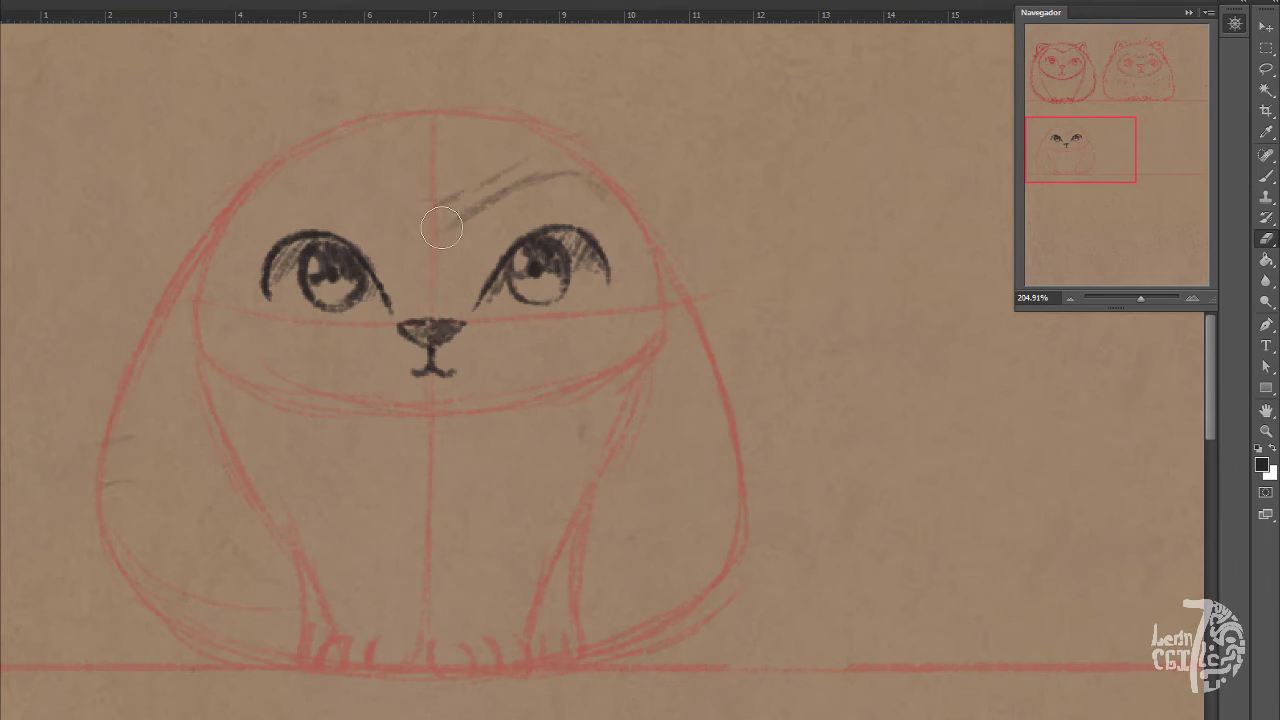
{"action": "left_click_drag", "start_coordinate": [442, 228], "coordinate": [469, 177]}
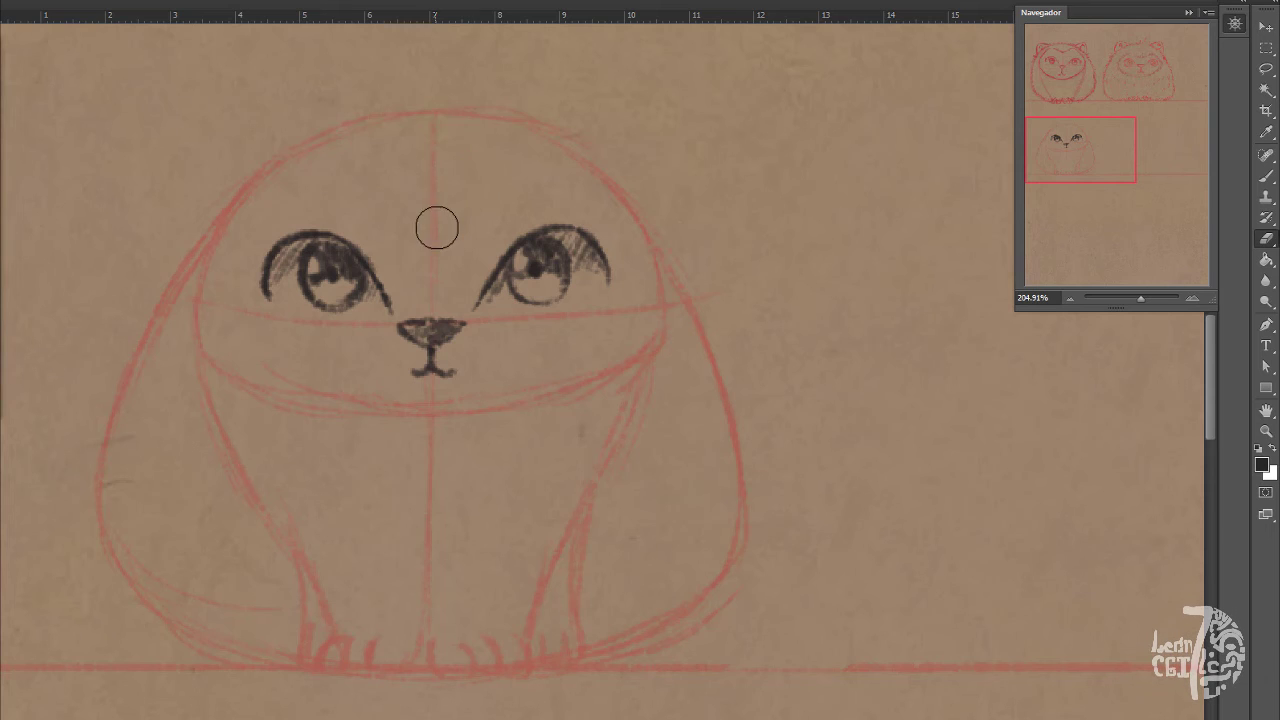
{"action": "key", "text": "b"}
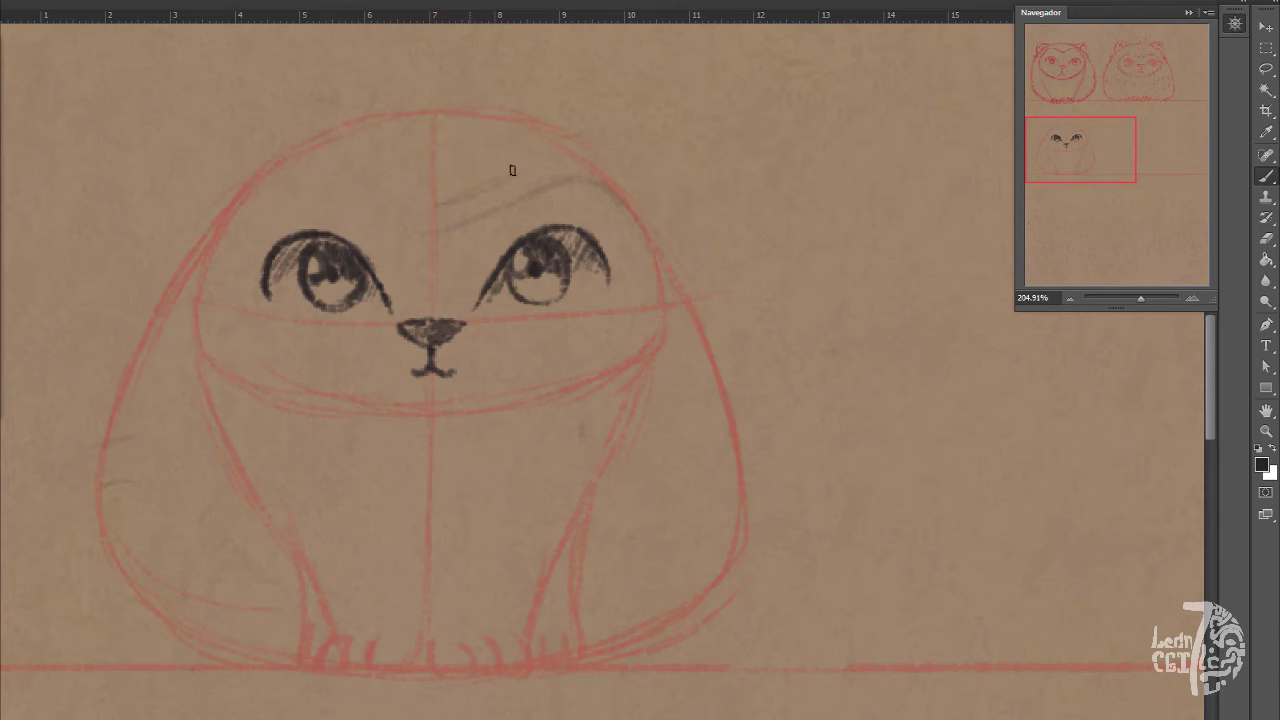
{"action": "left_click_drag", "start_coordinate": [512, 171], "coordinate": [558, 163]}
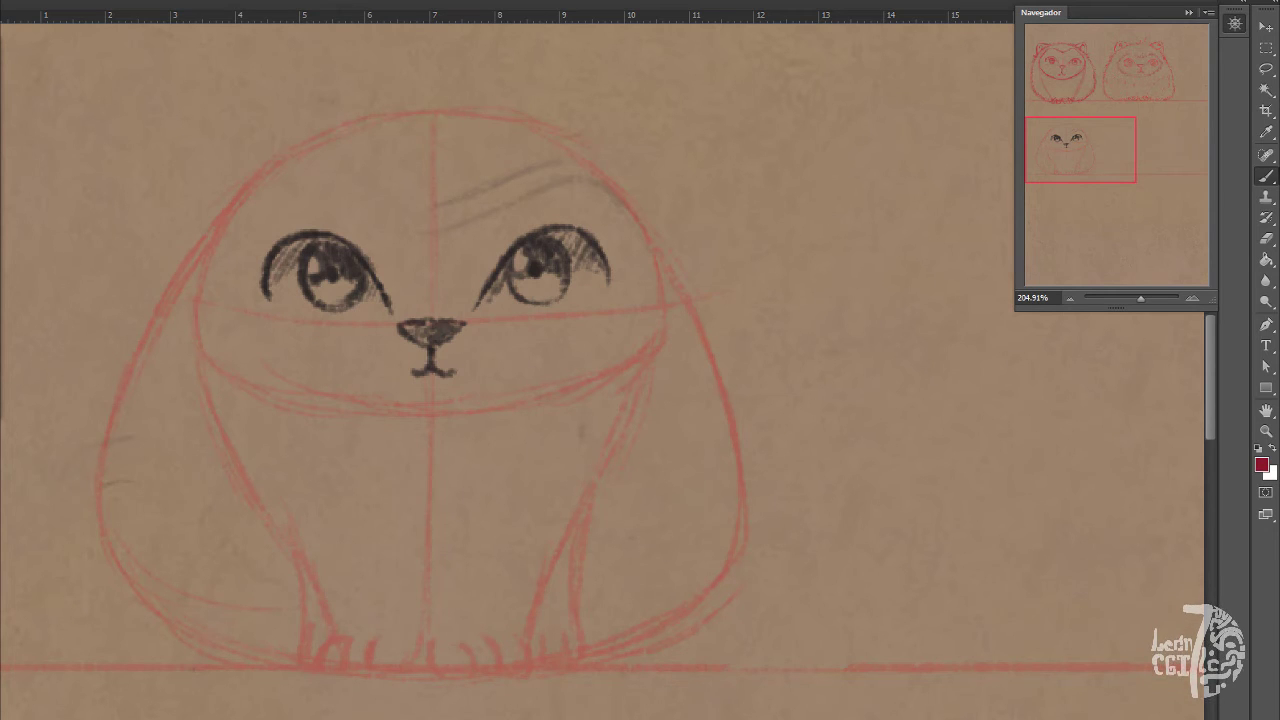
{"action": "key", "text": "e"}
{"action": "mouse_move", "coordinate": [440, 215]}
{"action": "left_mouse_down"}
{"action": "mouse_move", "coordinate": [503, 214]}
{"action": "mouse_move", "coordinate": [580, 178]}
{"action": "left_mouse_up"}
{"action": "key", "text": "b"}
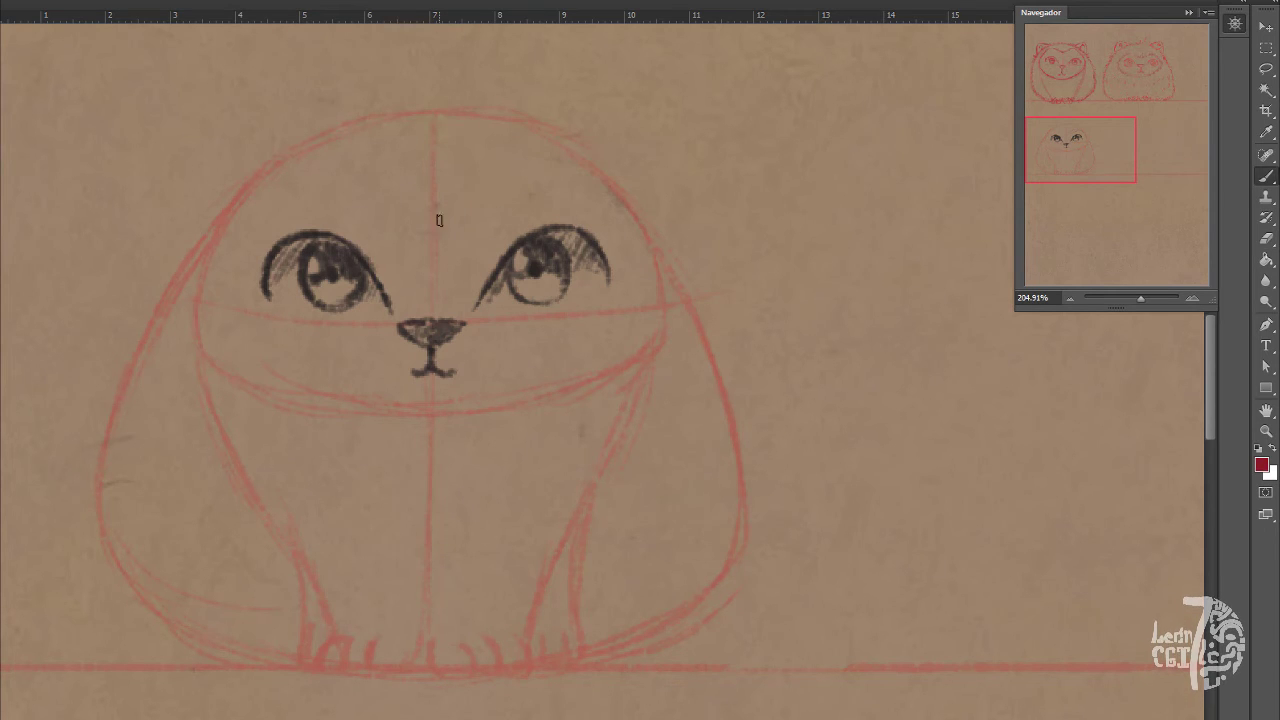
Sketch a rounded mask outline in dark red around the third character's face, dipping between the eyes
{"action": "left_click_drag", "start_coordinate": [437, 218], "coordinate": [575, 170]}
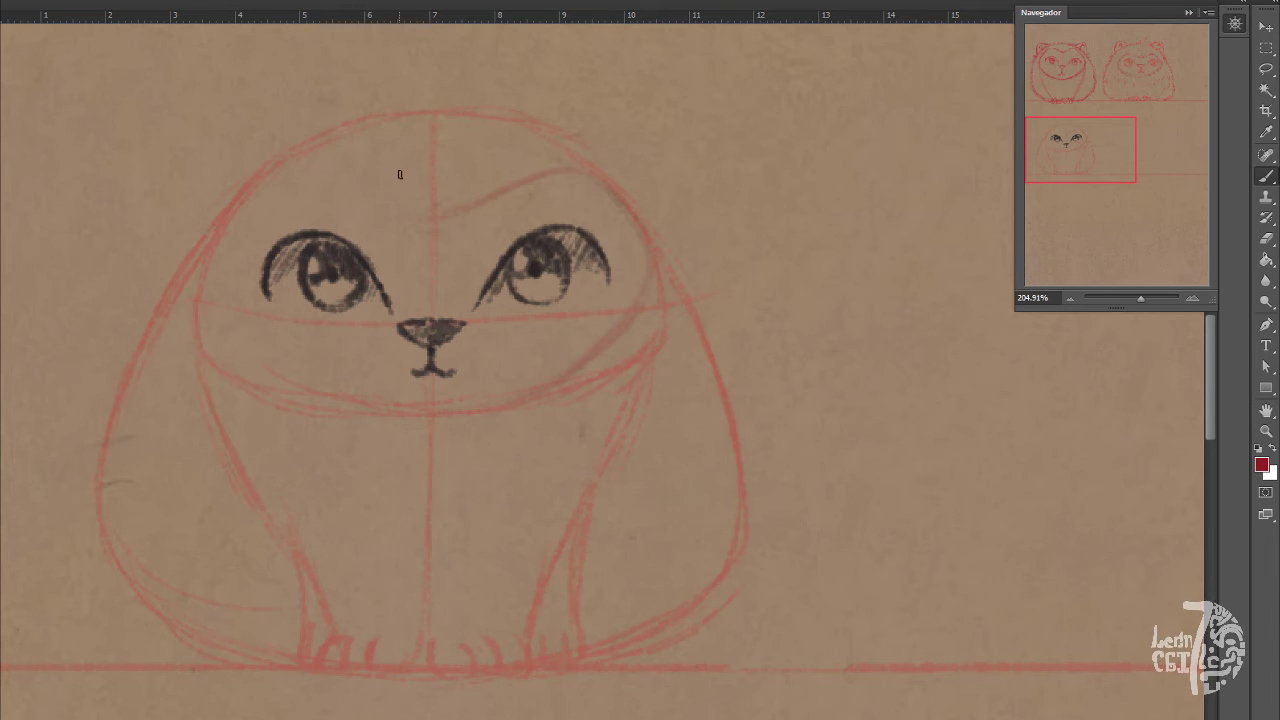
{"action": "mouse_move", "coordinate": [438, 212]}
{"action": "left_mouse_down"}
{"action": "mouse_move", "coordinate": [260, 190]}
{"action": "mouse_move", "coordinate": [232, 222]}
{"action": "mouse_move", "coordinate": [252, 358]}
{"action": "mouse_move", "coordinate": [447, 410]}
{"action": "mouse_move", "coordinate": [500, 407]}
{"action": "mouse_move", "coordinate": [650, 300]}
{"action": "left_mouse_up"}
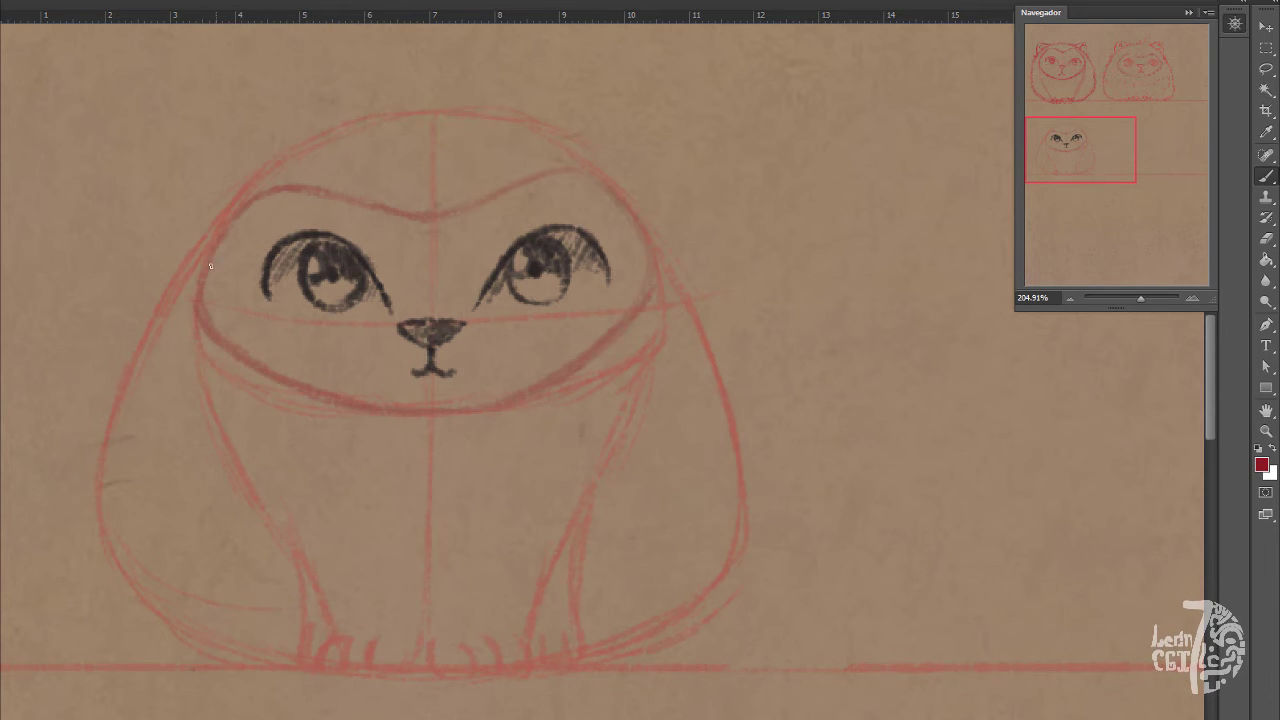
{"action": "left_click_drag", "start_coordinate": [440, 212], "coordinate": [638, 215]}
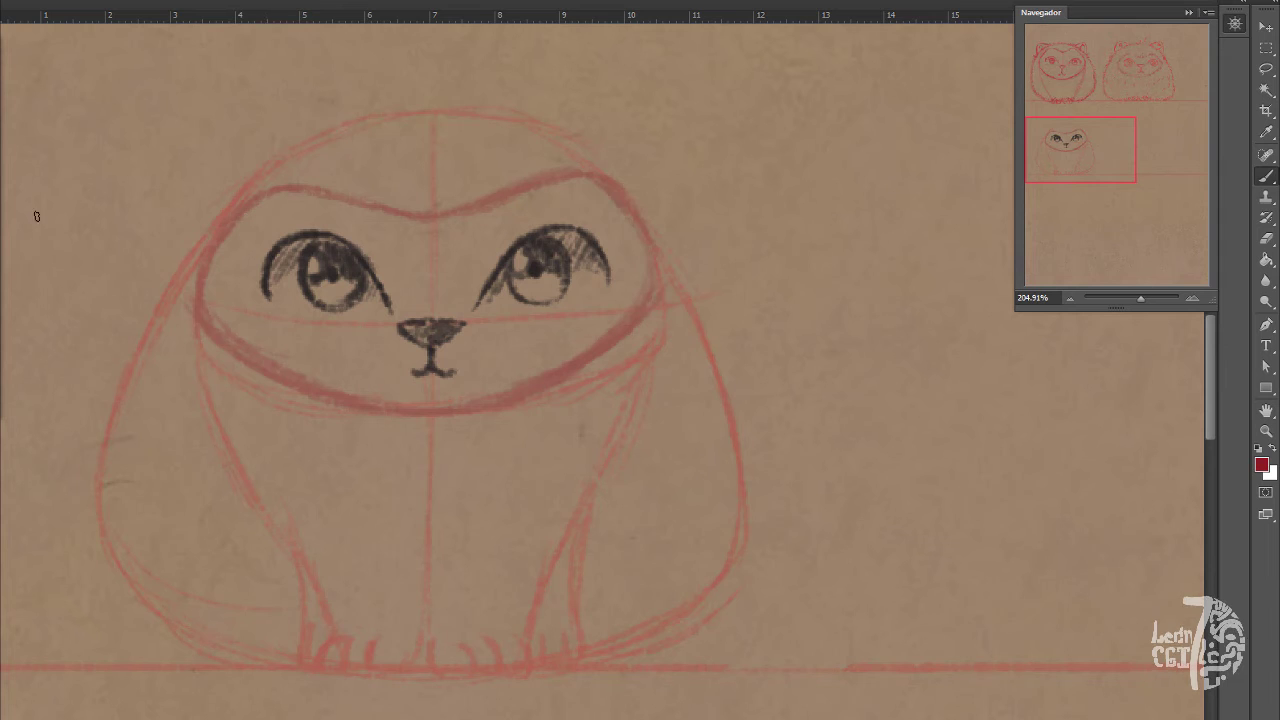
Pick the black of the facial details and trace the third character's face mask outline with it
{"action": "right_click", "coordinate": [337, 257], "text": "alt+shift"}
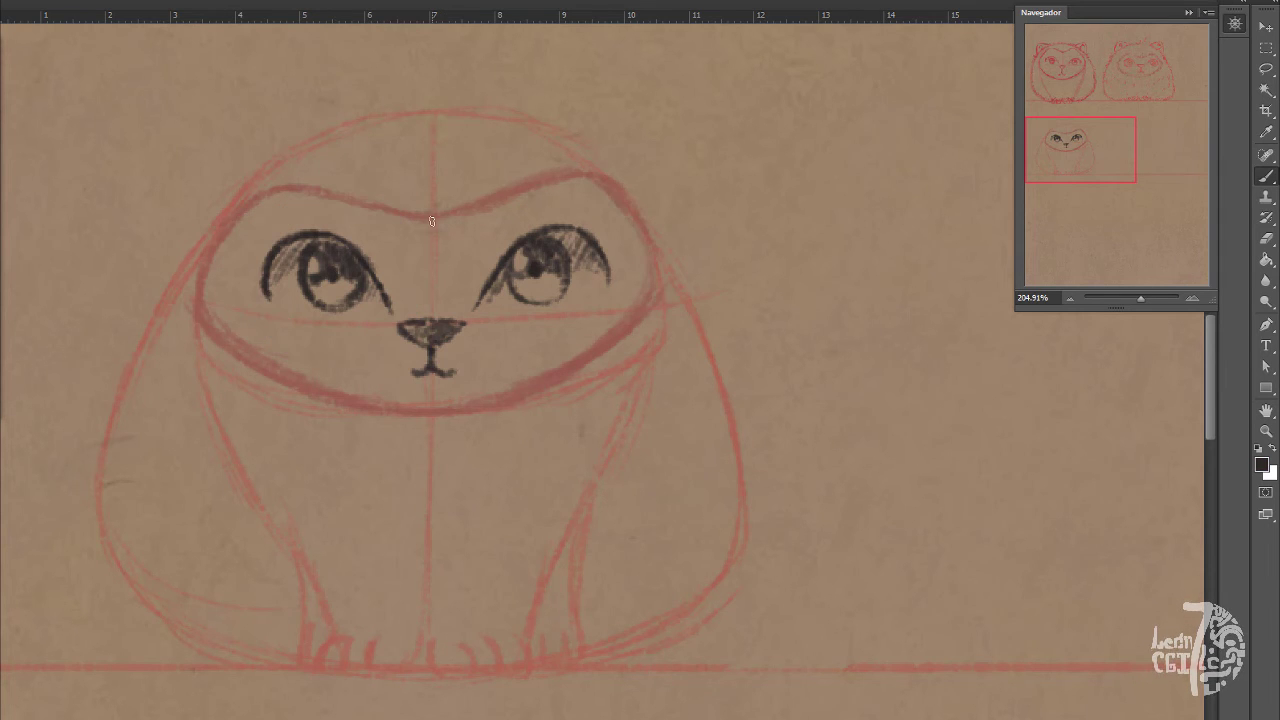
{"action": "mouse_move", "coordinate": [438, 214]}
{"action": "left_mouse_down"}
{"action": "mouse_move", "coordinate": [590, 175]}
{"action": "mouse_move", "coordinate": [628, 212]}
{"action": "mouse_move", "coordinate": [652, 300]}
{"action": "mouse_move", "coordinate": [462, 408]}
{"action": "left_mouse_up"}
{"action": "mouse_move", "coordinate": [320, 190]}
{"action": "left_mouse_down"}
{"action": "mouse_move", "coordinate": [397, 214]}
{"action": "mouse_move", "coordinate": [275, 184]}
{"action": "mouse_move", "coordinate": [215, 240]}
{"action": "mouse_move", "coordinate": [251, 203]}
{"action": "mouse_move", "coordinate": [200, 305]}
{"action": "mouse_move", "coordinate": [258, 364]}
{"action": "mouse_move", "coordinate": [470, 408]}
{"action": "left_mouse_up"}
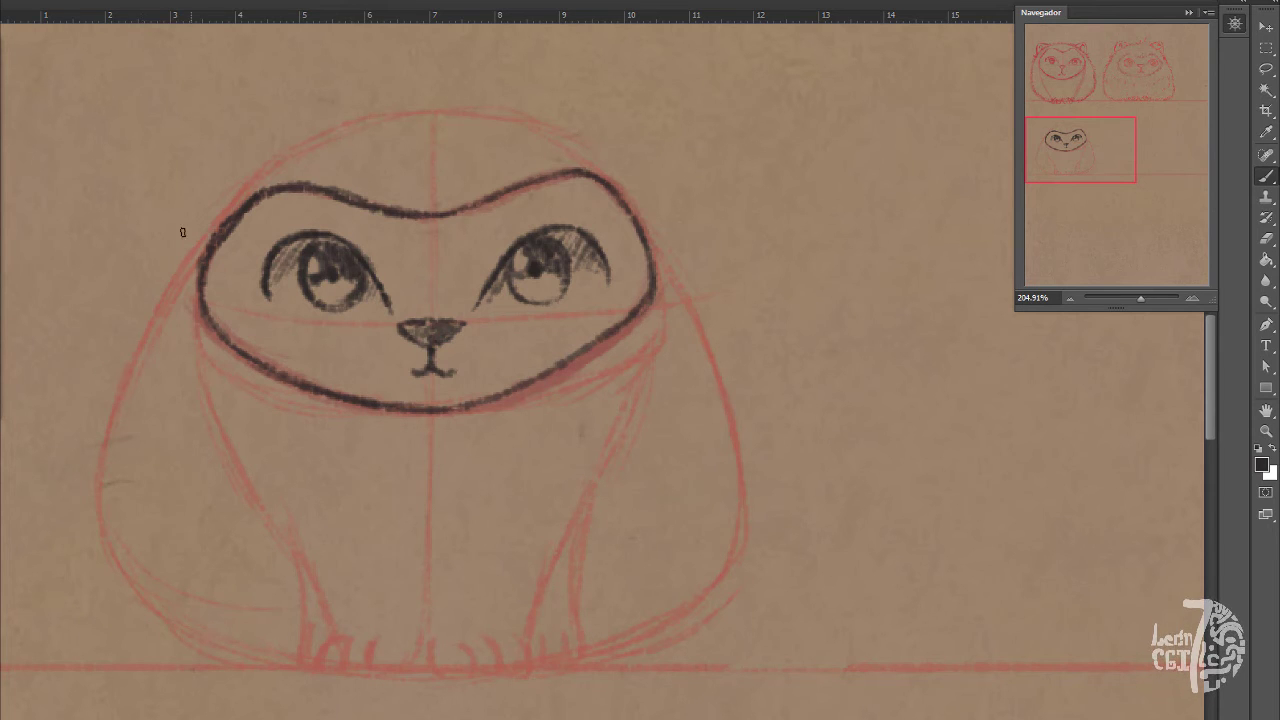
Draw the third character's body contour as jagged black fur strokes, with toed front paws under a fringe of fur
{"action": "mouse_move", "coordinate": [188, 211]}
{"action": "left_mouse_down"}
{"action": "mouse_move", "coordinate": [171, 229]}
{"action": "mouse_move", "coordinate": [186, 298]}
{"action": "mouse_move", "coordinate": [118, 455]}
{"action": "mouse_move", "coordinate": [185, 610]}
{"action": "mouse_move", "coordinate": [262, 662]}
{"action": "mouse_move", "coordinate": [330, 677]}
{"action": "mouse_move", "coordinate": [346, 655]}
{"action": "mouse_move", "coordinate": [390, 652]}
{"action": "mouse_move", "coordinate": [426, 598]}
{"action": "mouse_move", "coordinate": [474, 662]}
{"action": "mouse_move", "coordinate": [520, 632]}
{"action": "mouse_move", "coordinate": [522, 604]}
{"action": "left_mouse_up"}
{"action": "mouse_move", "coordinate": [300, 640]}
{"action": "left_mouse_down"}
{"action": "mouse_move", "coordinate": [404, 611]}
{"action": "mouse_move", "coordinate": [594, 612]}
{"action": "mouse_move", "coordinate": [664, 588]}
{"action": "mouse_move", "coordinate": [716, 590]}
{"action": "left_mouse_up"}
{"action": "left_click_drag", "start_coordinate": [722, 505], "coordinate": [660, 205]}
Draw two rounded ears with inner detail in black and complete the fur on the third character's head and sides
{"action": "mouse_move", "coordinate": [190, 228]}
{"action": "left_mouse_down"}
{"action": "mouse_move", "coordinate": [200, 134]}
{"action": "mouse_move", "coordinate": [292, 125]}
{"action": "left_mouse_up"}
{"action": "mouse_move", "coordinate": [207, 208]}
{"action": "left_mouse_down"}
{"action": "mouse_move", "coordinate": [299, 151]}
{"action": "mouse_move", "coordinate": [214, 128]}
{"action": "mouse_move", "coordinate": [205, 165]}
{"action": "left_mouse_up"}
{"action": "mouse_move", "coordinate": [296, 140]}
{"action": "left_mouse_down"}
{"action": "mouse_move", "coordinate": [360, 106]}
{"action": "mouse_move", "coordinate": [476, 95]}
{"action": "mouse_move", "coordinate": [568, 139]}
{"action": "left_mouse_up"}
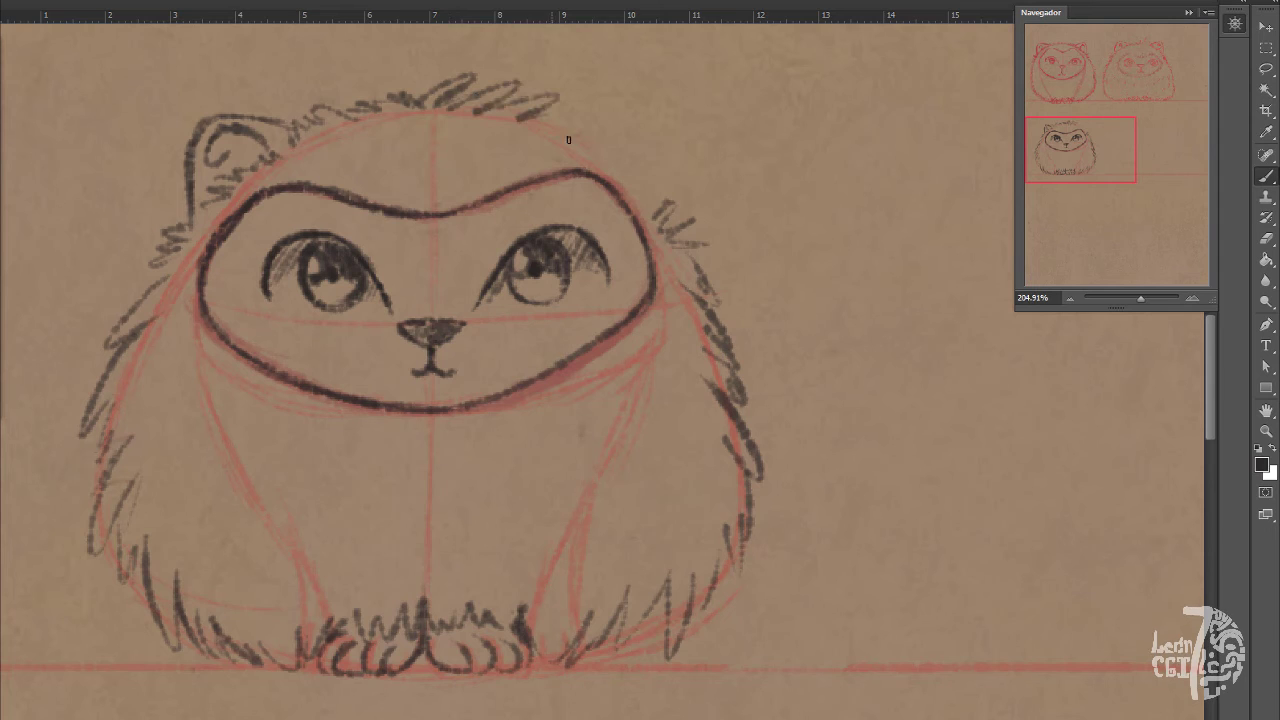
{"action": "mouse_move", "coordinate": [655, 198]}
{"action": "left_mouse_down"}
{"action": "mouse_move", "coordinate": [670, 120]}
{"action": "mouse_move", "coordinate": [556, 112]}
{"action": "mouse_move", "coordinate": [659, 188]}
{"action": "mouse_move", "coordinate": [570, 125]}
{"action": "mouse_move", "coordinate": [635, 135]}
{"action": "mouse_move", "coordinate": [623, 127]}
{"action": "mouse_move", "coordinate": [652, 146]}
{"action": "left_mouse_up"}
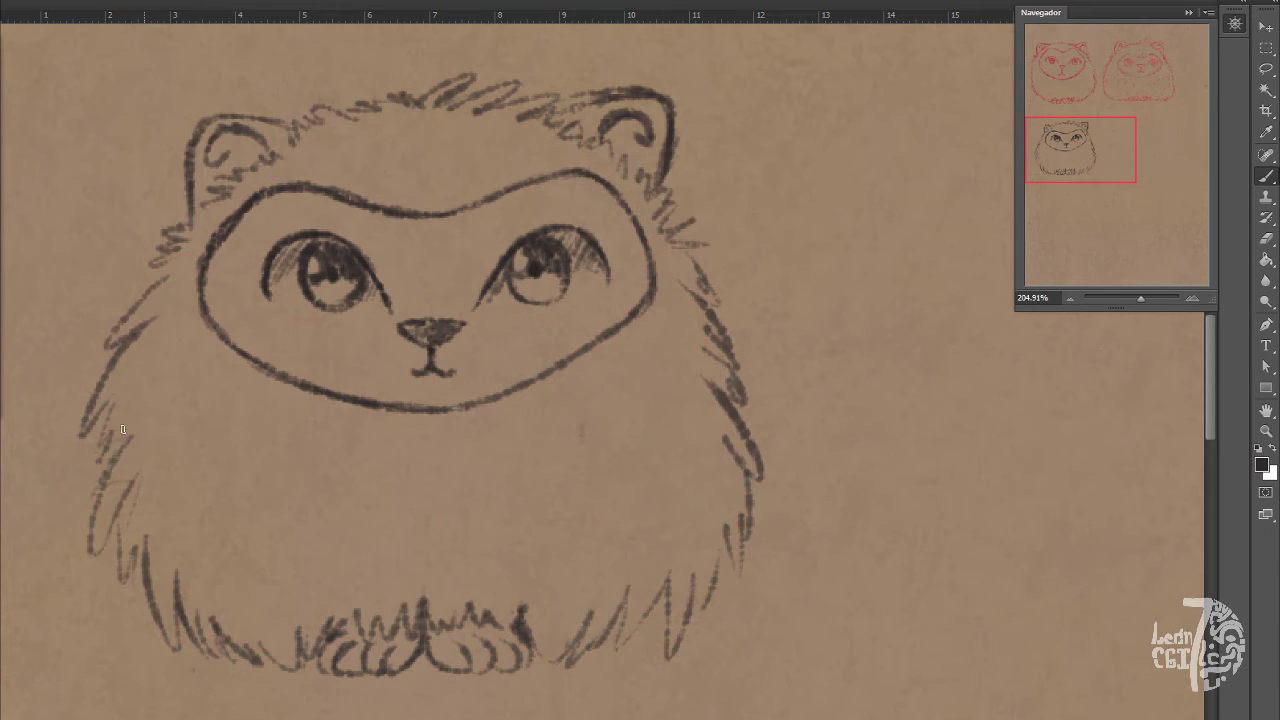
{"action": "mouse_move", "coordinate": [122, 430]}
{"action": "left_mouse_down"}
{"action": "mouse_move", "coordinate": [165, 380]}
{"action": "mouse_move", "coordinate": [302, 500]}
{"action": "mouse_move", "coordinate": [480, 505]}
{"action": "mouse_move", "coordinate": [661, 390]}
{"action": "mouse_move", "coordinate": [160, 350]}
{"action": "mouse_move", "coordinate": [162, 325]}
{"action": "left_mouse_up"}
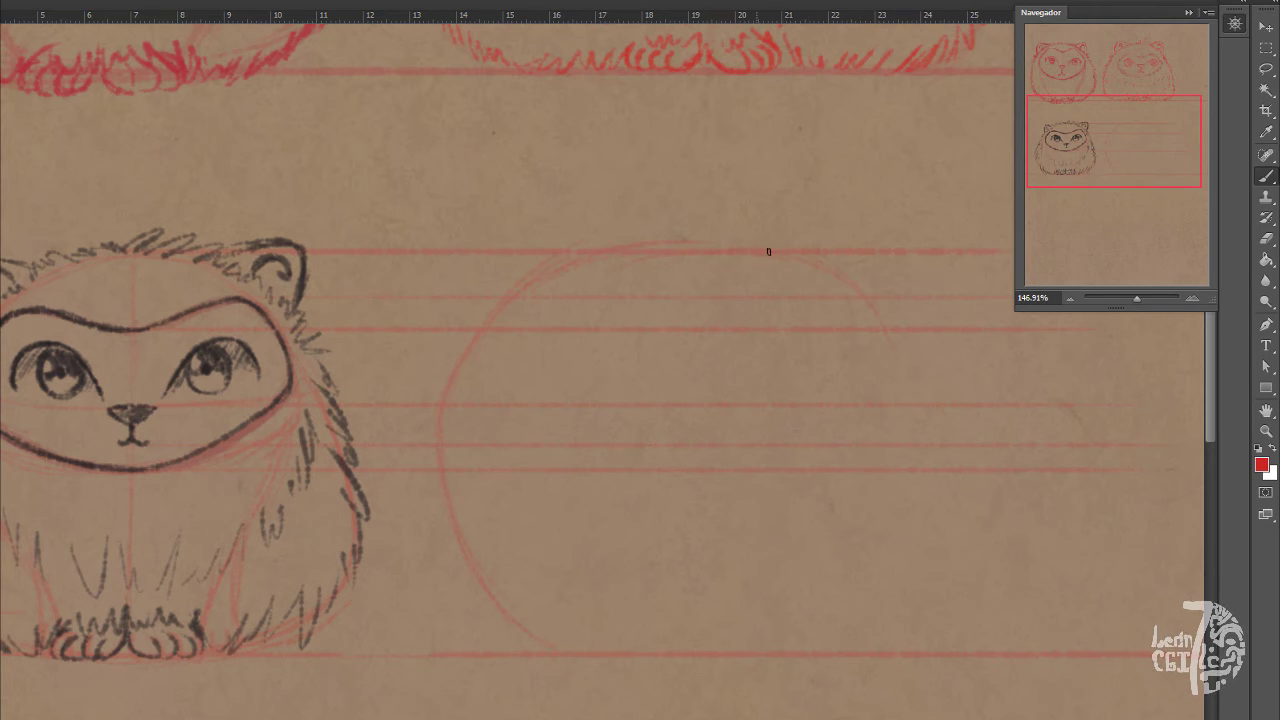
Sketch the side view's rounded body in red along the guide lines and add a profile face mask at its front
{"action": "left_click_drag", "start_coordinate": [919, 431], "coordinate": [902, 600]}
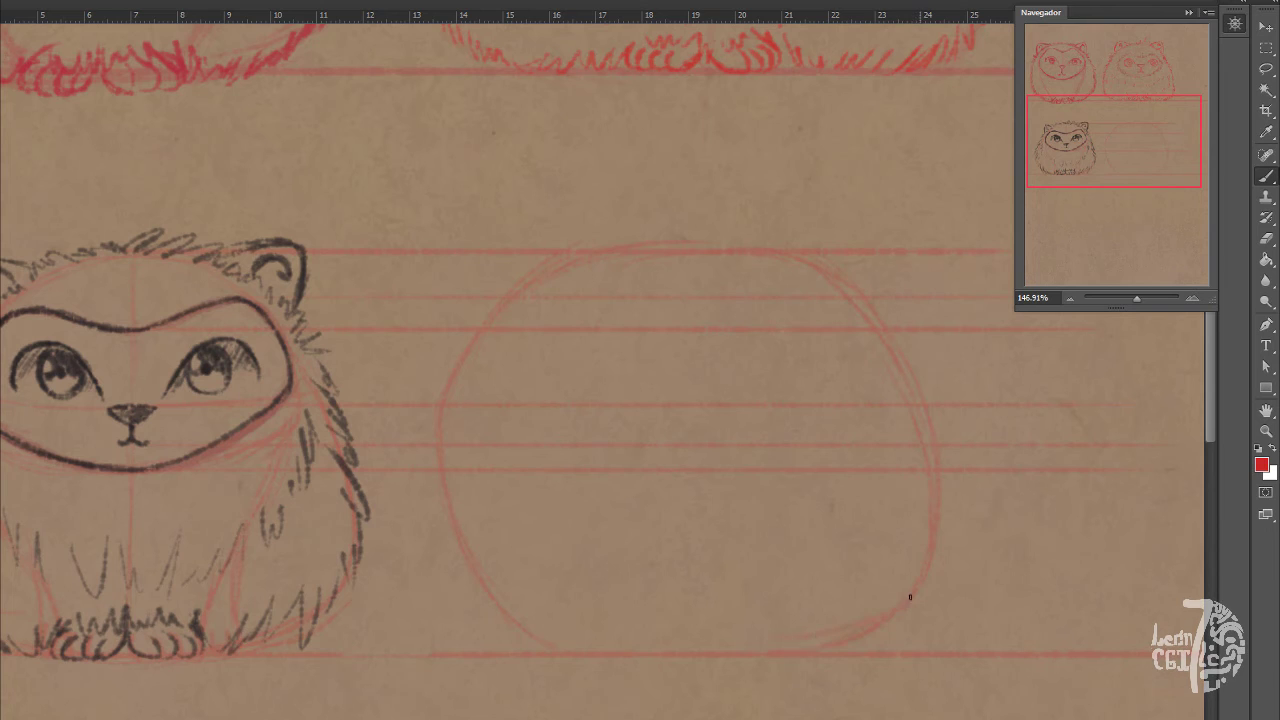
{"action": "left_click_drag", "start_coordinate": [449, 384], "coordinate": [496, 342]}
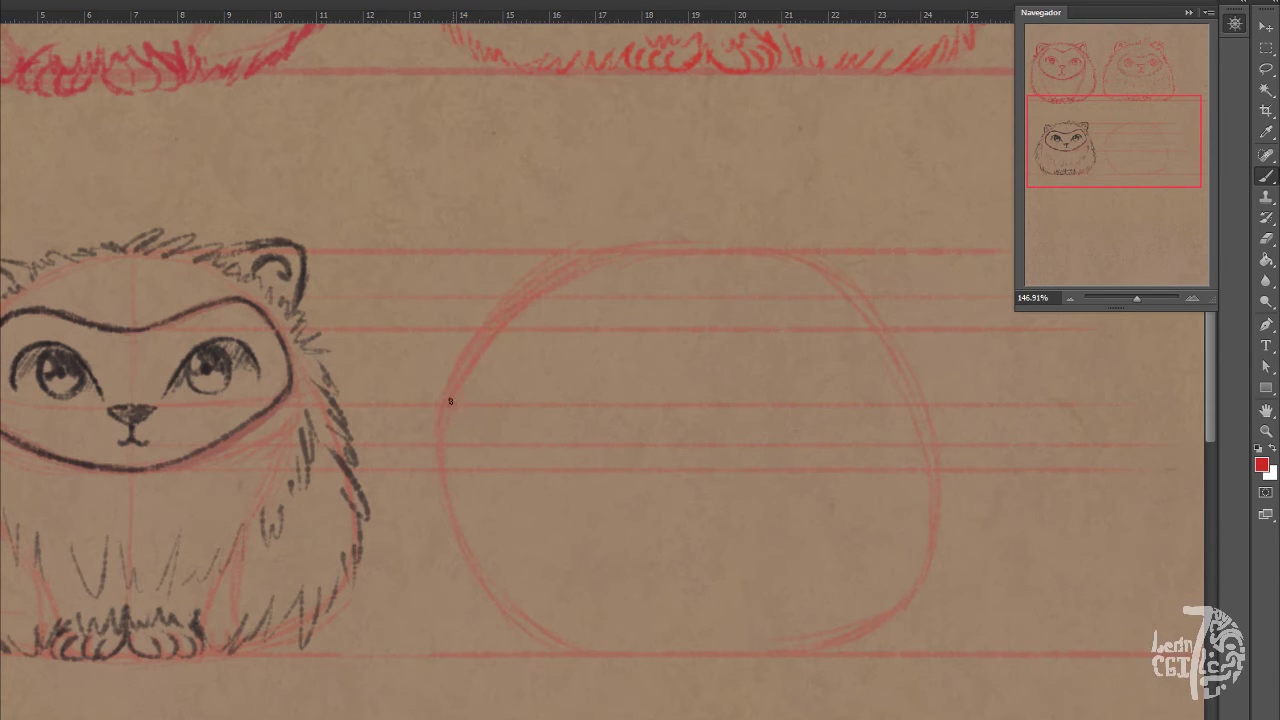
{"action": "left_click_drag", "start_coordinate": [878, 642], "coordinate": [812, 655]}
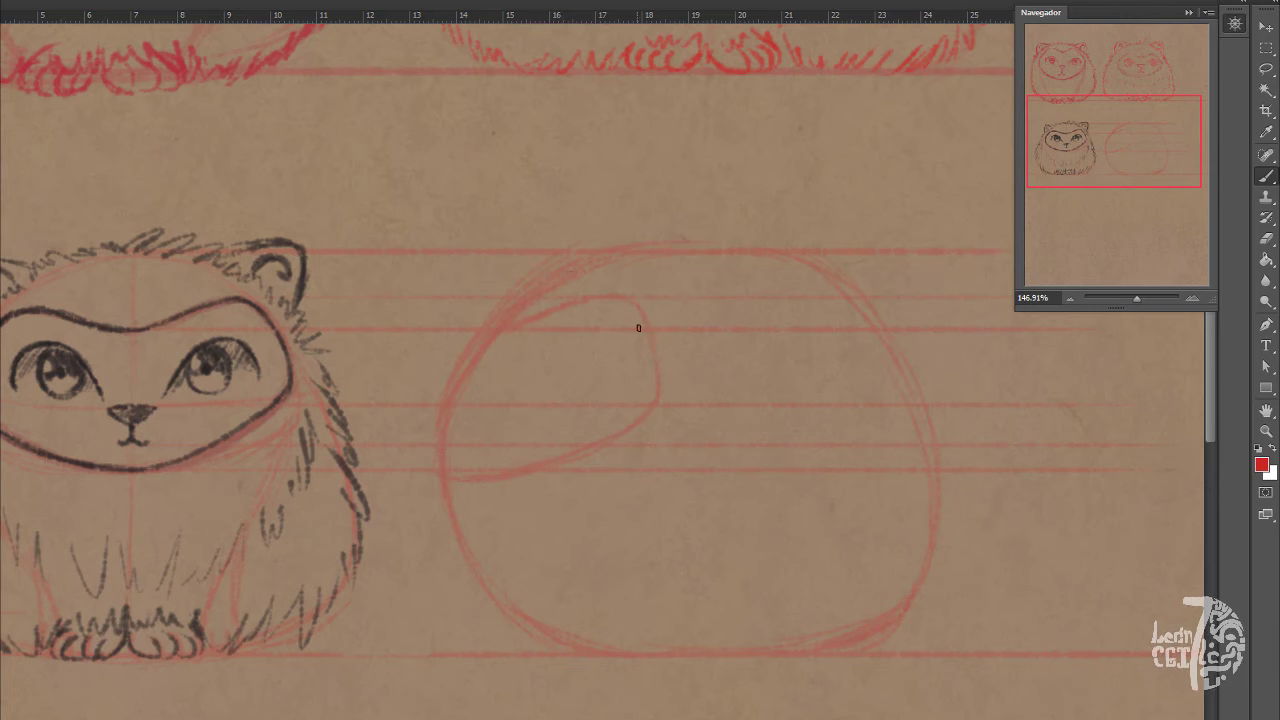
Erase the rough upper front contour of the side view's body and redraw it as a cleaner curve
{"action": "key", "text": "e"}
{"action": "mouse_move", "coordinate": [531, 274]}
{"action": "left_mouse_down"}
{"action": "mouse_move", "coordinate": [626, 240]}
{"action": "mouse_move", "coordinate": [484, 343]}
{"action": "mouse_move", "coordinate": [443, 397]}
{"action": "mouse_move", "coordinate": [490, 316]}
{"action": "mouse_move", "coordinate": [592, 256]}
{"action": "mouse_move", "coordinate": [737, 252]}
{"action": "left_mouse_up"}
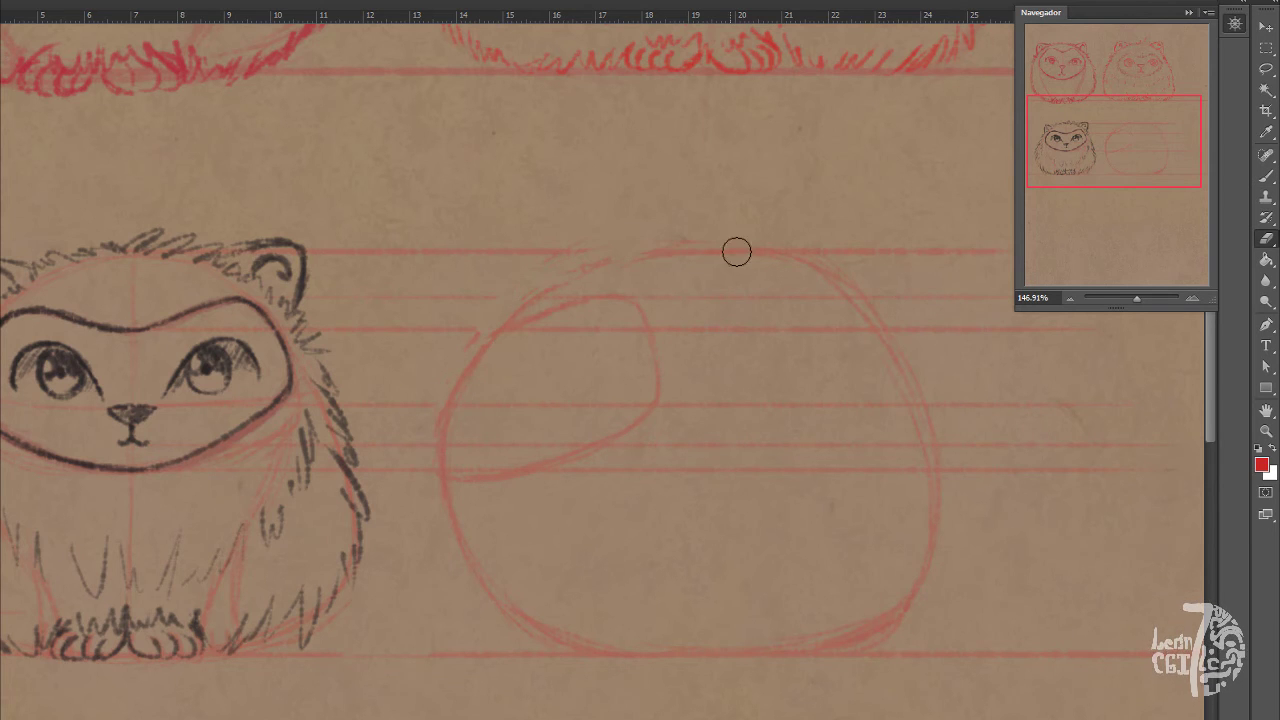
{"action": "key", "text": "b"}
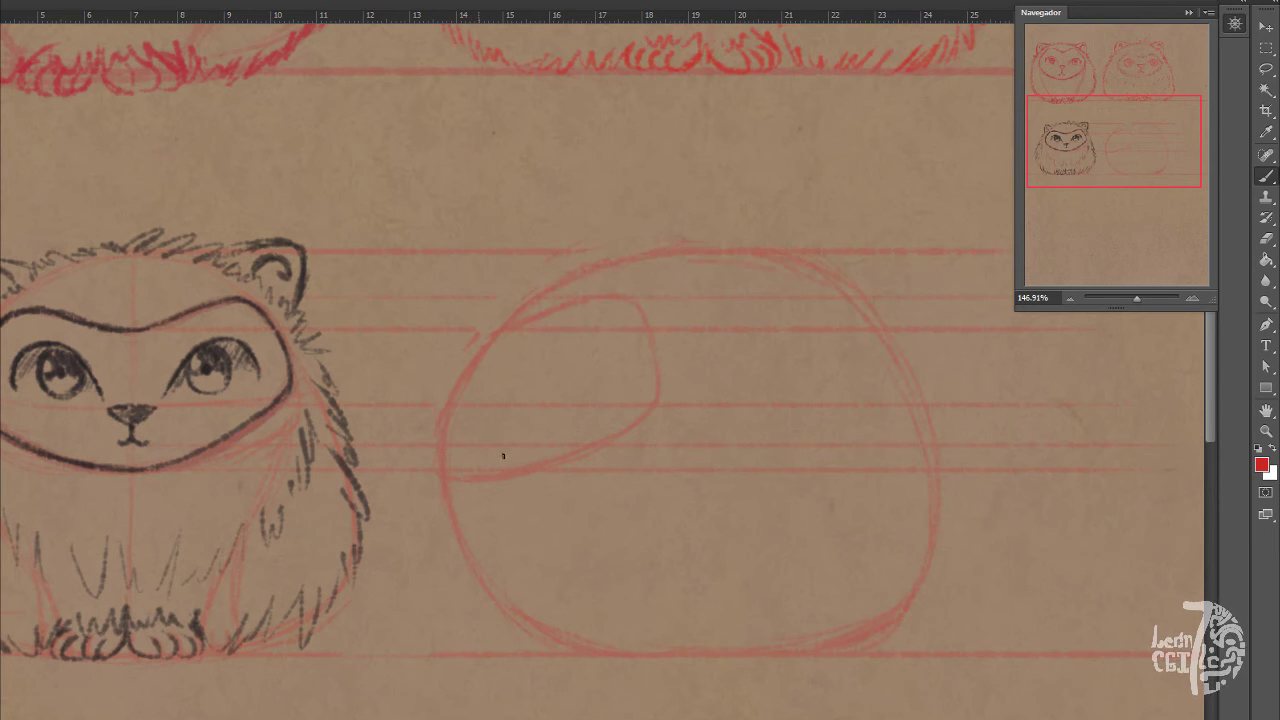
Sketch the side view's chest, front leg with toes, belly line and a first hind foot in red
{"action": "left_click_drag", "start_coordinate": [448, 480], "coordinate": [528, 622]}
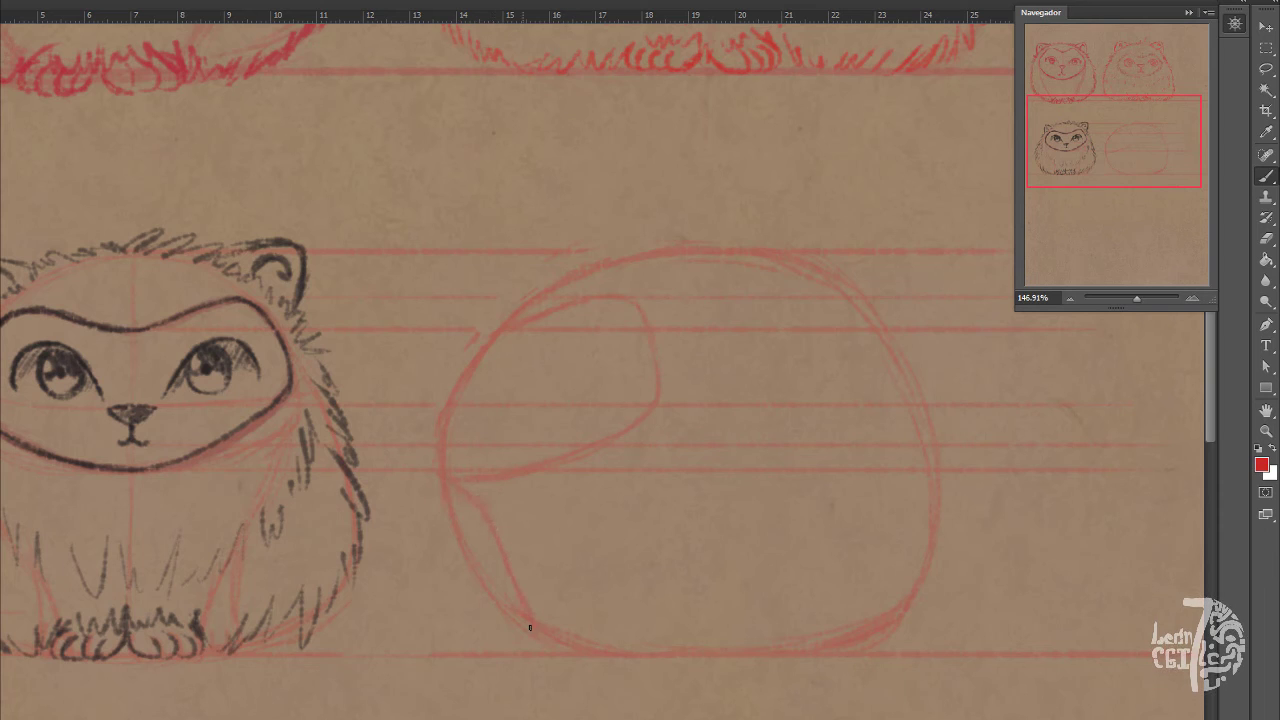
{"action": "left_click_drag", "start_coordinate": [518, 548], "coordinate": [525, 598]}
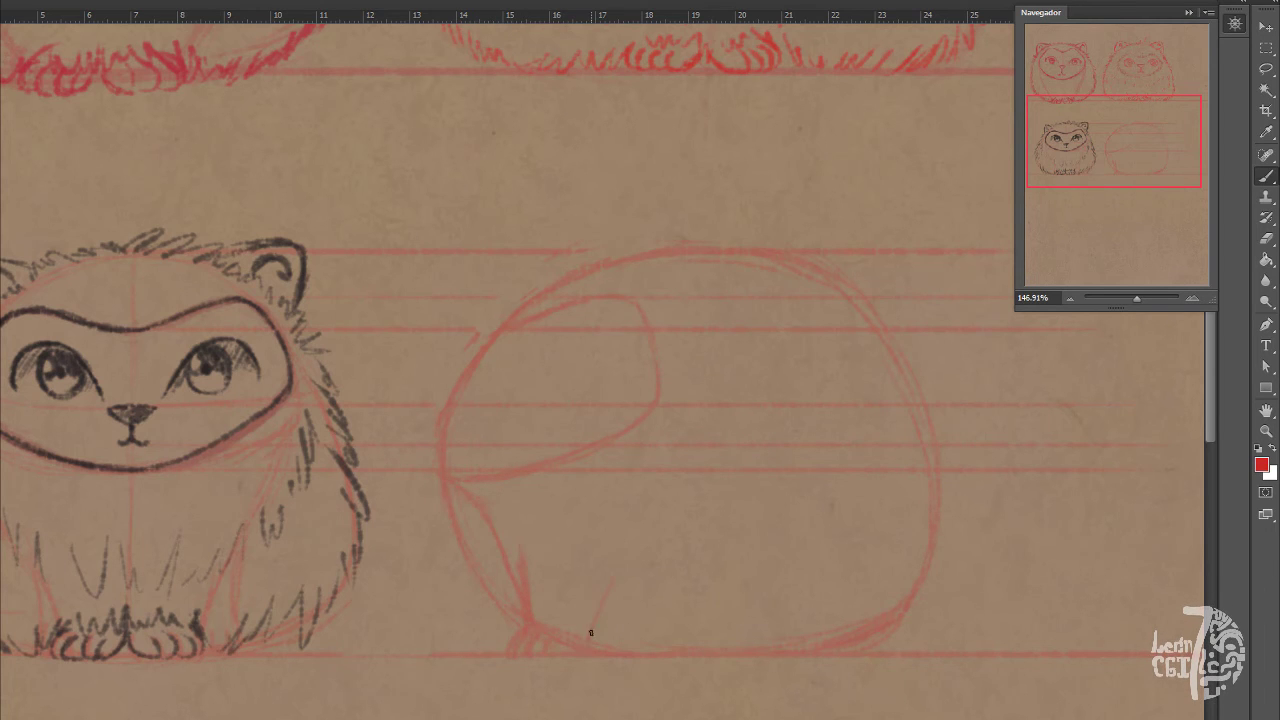
{"action": "left_click_drag", "start_coordinate": [589, 638], "coordinate": [615, 566]}
{"action": "left_click_drag", "start_coordinate": [466, 490], "coordinate": [514, 555]}
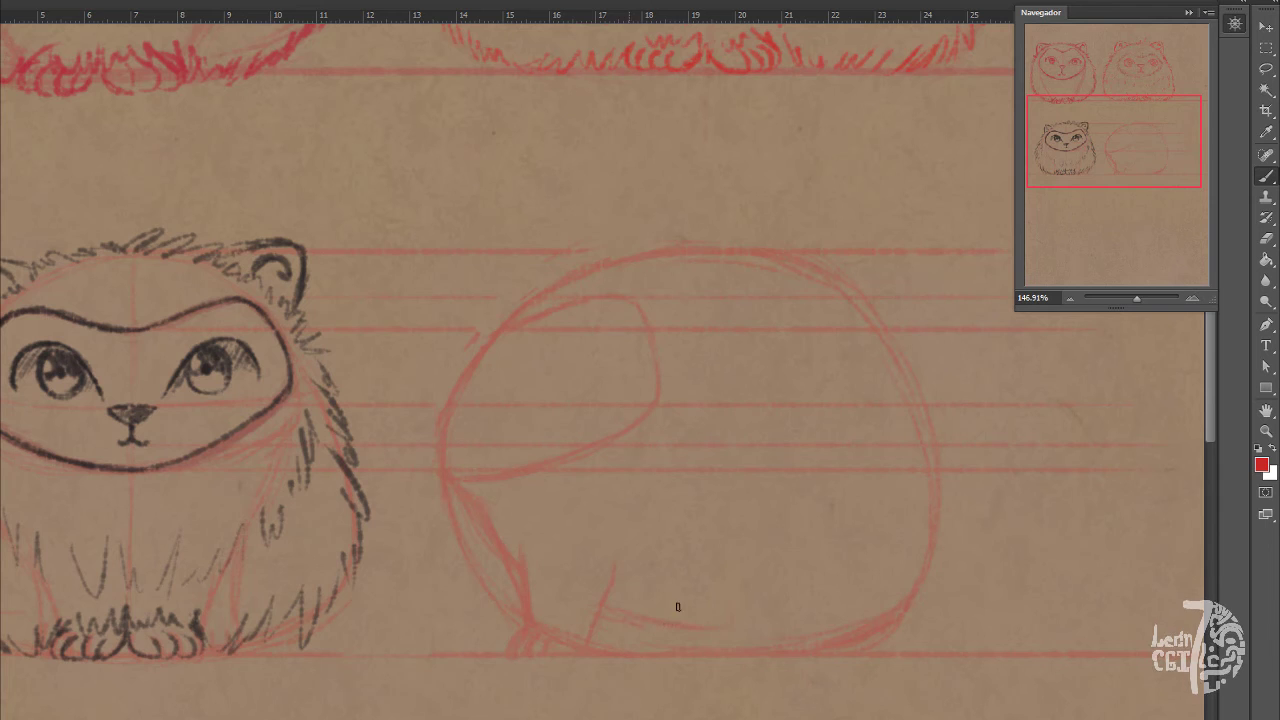
{"action": "mouse_move", "coordinate": [677, 607]}
{"action": "left_mouse_down"}
{"action": "mouse_move", "coordinate": [738, 577]}
{"action": "mouse_move", "coordinate": [734, 558]}
{"action": "mouse_move", "coordinate": [732, 606]}
{"action": "mouse_move", "coordinate": [718, 611]}
{"action": "mouse_move", "coordinate": [733, 651]}
{"action": "left_mouse_up"}
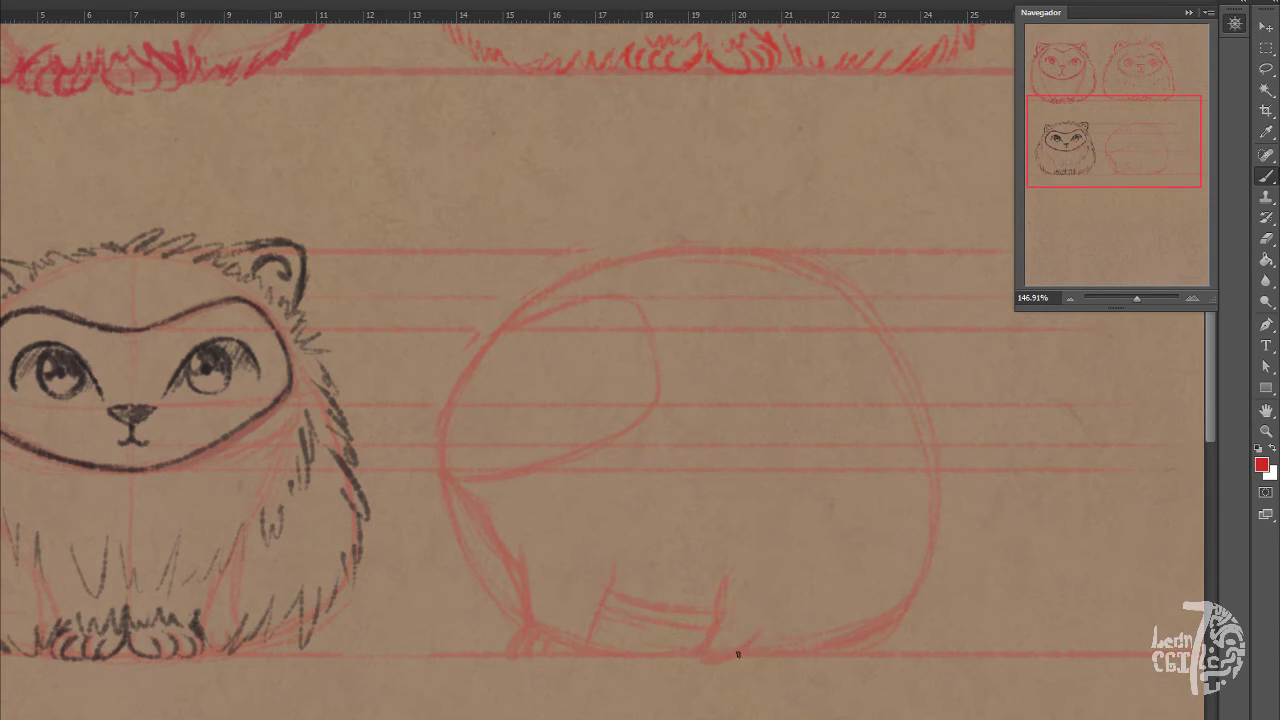
Erase the first hind foot, then sketch a sloping back line, new hind leg and belly inside the side view's body
{"action": "left_click_drag", "start_coordinate": [748, 523], "coordinate": [722, 585]}
{"action": "key", "text": "e"}
{"action": "mouse_move", "coordinate": [745, 525]}
{"action": "left_mouse_down"}
{"action": "mouse_move", "coordinate": [662, 607]}
{"action": "mouse_move", "coordinate": [730, 606]}
{"action": "mouse_move", "coordinate": [715, 655]}
{"action": "left_mouse_up"}
{"action": "key", "text": "b"}
{"action": "mouse_move", "coordinate": [640, 300]}
{"action": "left_mouse_down"}
{"action": "mouse_move", "coordinate": [791, 391]}
{"action": "mouse_move", "coordinate": [876, 563]}
{"action": "mouse_move", "coordinate": [845, 613]}
{"action": "left_mouse_up"}
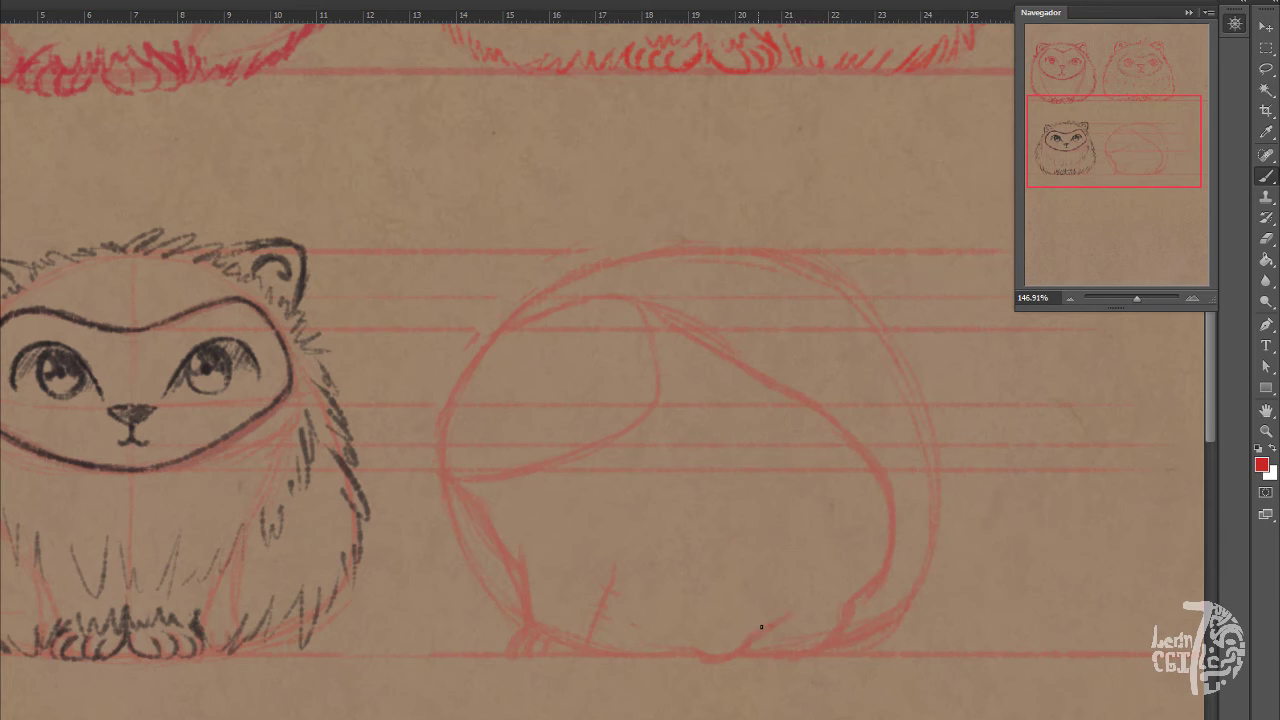
{"action": "mouse_move", "coordinate": [762, 625]}
{"action": "left_mouse_down"}
{"action": "mouse_move", "coordinate": [780, 529]}
{"action": "mouse_move", "coordinate": [755, 575]}
{"action": "left_mouse_up"}
{"action": "left_click_drag", "start_coordinate": [626, 582], "coordinate": [744, 598]}
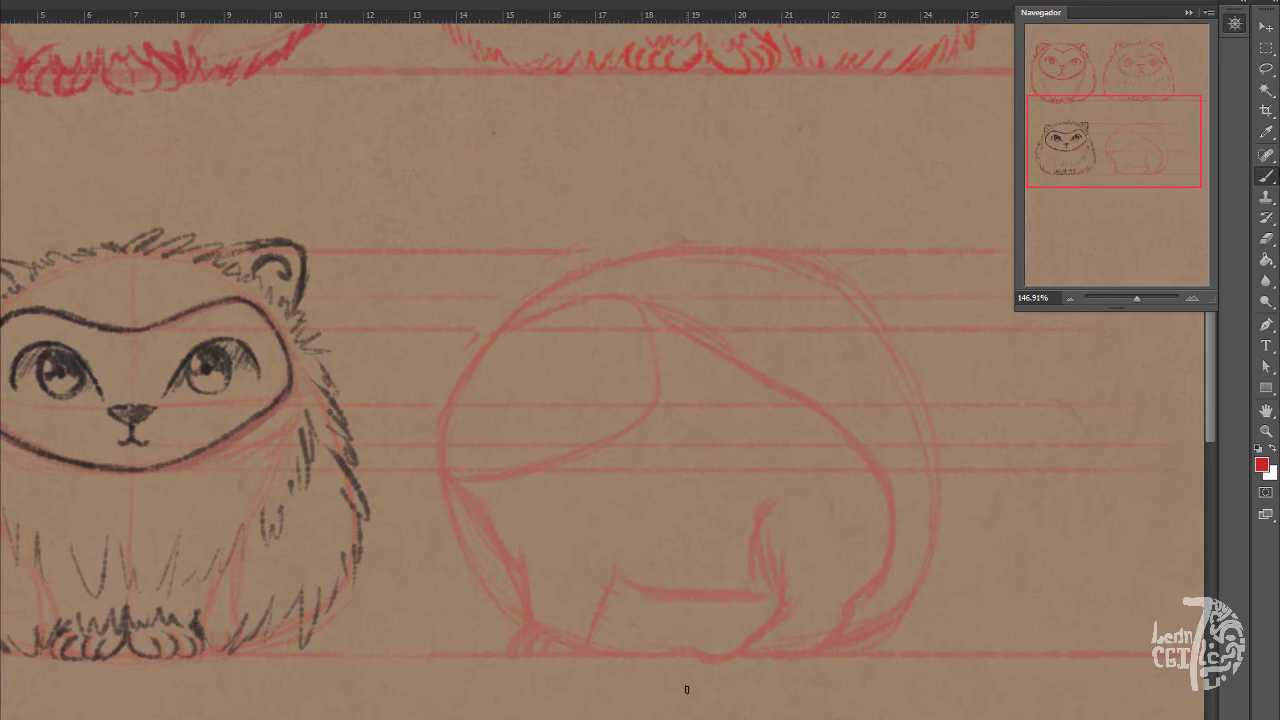
Erase the side view's rump, hind leg and belly and redraw them with a rounded thigh, foot and straighter back
{"action": "key", "text": "e"}
{"action": "mouse_move", "coordinate": [620, 557]}
{"action": "left_mouse_down"}
{"action": "mouse_move", "coordinate": [735, 579]}
{"action": "mouse_move", "coordinate": [633, 585]}
{"action": "mouse_move", "coordinate": [845, 622]}
{"action": "mouse_move", "coordinate": [667, 647]}
{"action": "mouse_move", "coordinate": [606, 640]}
{"action": "mouse_move", "coordinate": [868, 609]}
{"action": "mouse_move", "coordinate": [896, 625]}
{"action": "mouse_move", "coordinate": [525, 515]}
{"action": "mouse_move", "coordinate": [888, 530]}
{"action": "mouse_move", "coordinate": [850, 437]}
{"action": "mouse_move", "coordinate": [743, 365]}
{"action": "mouse_move", "coordinate": [838, 462]}
{"action": "left_mouse_up"}
{"action": "key", "text": "b"}
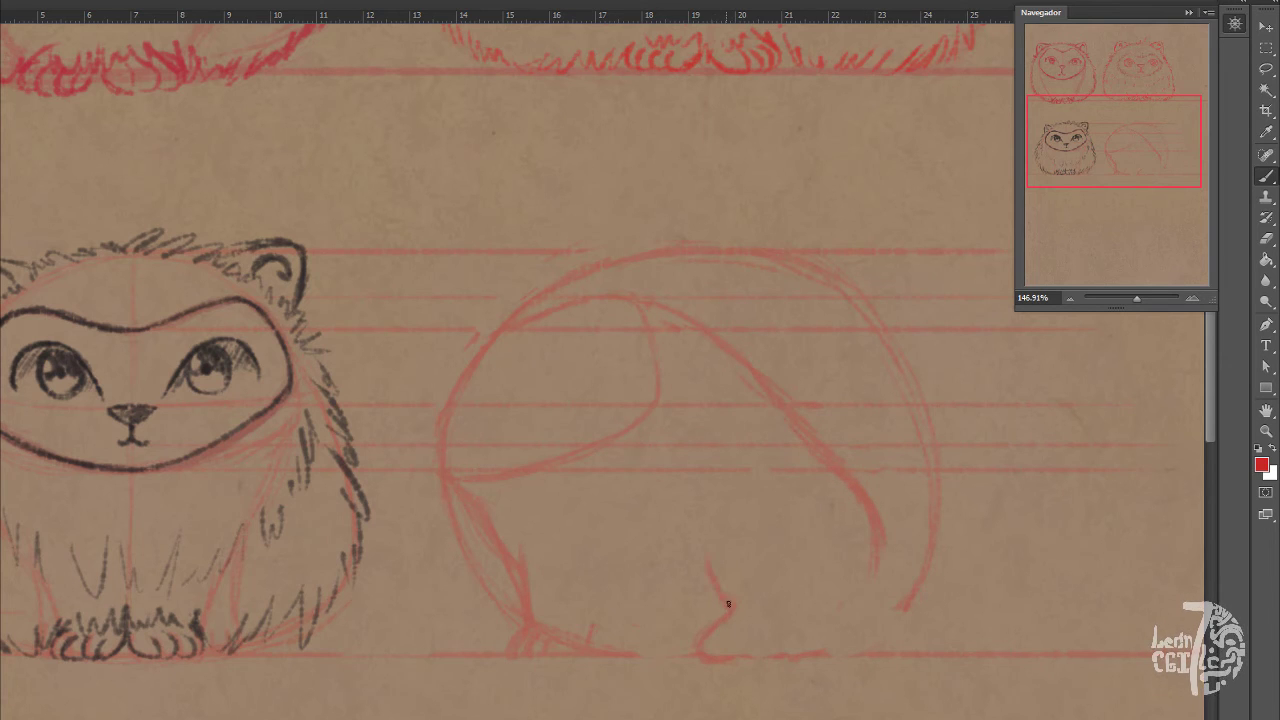
{"action": "mouse_move", "coordinate": [728, 604]}
{"action": "left_mouse_down"}
{"action": "mouse_move", "coordinate": [701, 557]}
{"action": "mouse_move", "coordinate": [731, 491]}
{"action": "left_mouse_up"}
{"action": "left_click_drag", "start_coordinate": [800, 634], "coordinate": [820, 591]}
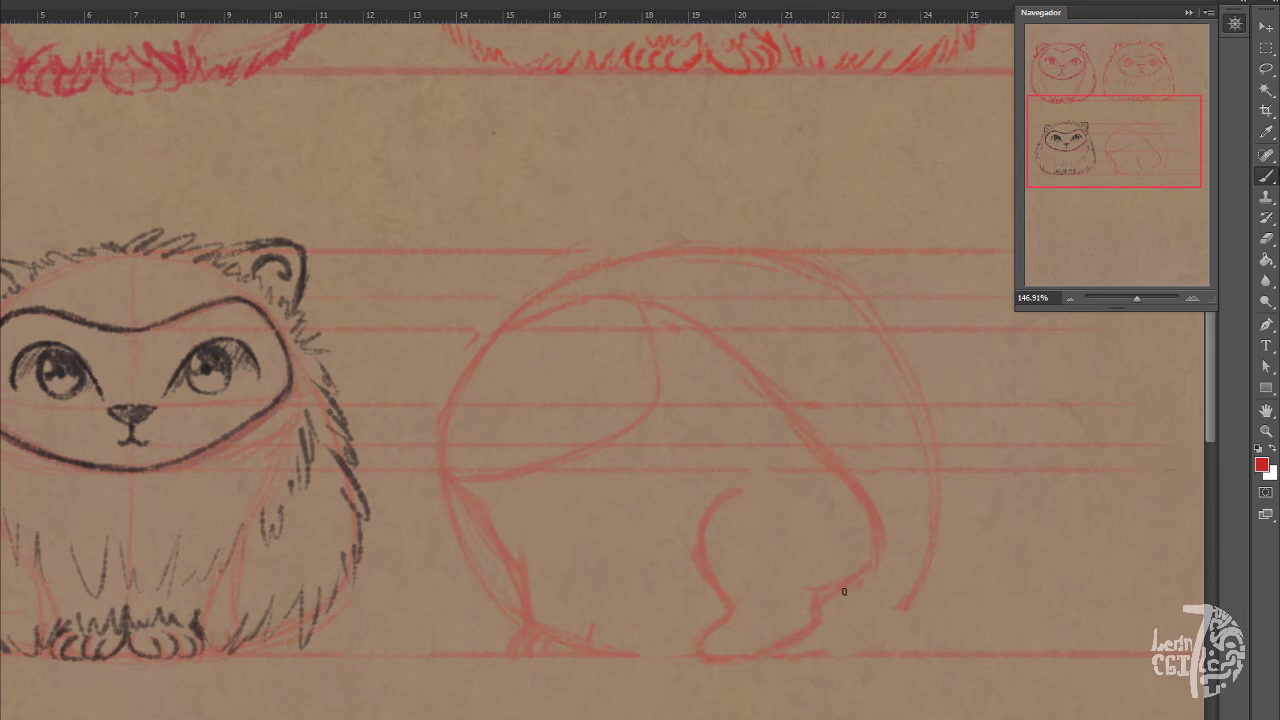
{"action": "left_click_drag", "start_coordinate": [869, 485], "coordinate": [816, 432]}
{"action": "mouse_move", "coordinate": [590, 638]}
{"action": "left_mouse_down"}
{"action": "mouse_move", "coordinate": [612, 548]}
{"action": "mouse_move", "coordinate": [735, 600]}
{"action": "left_mouse_up"}
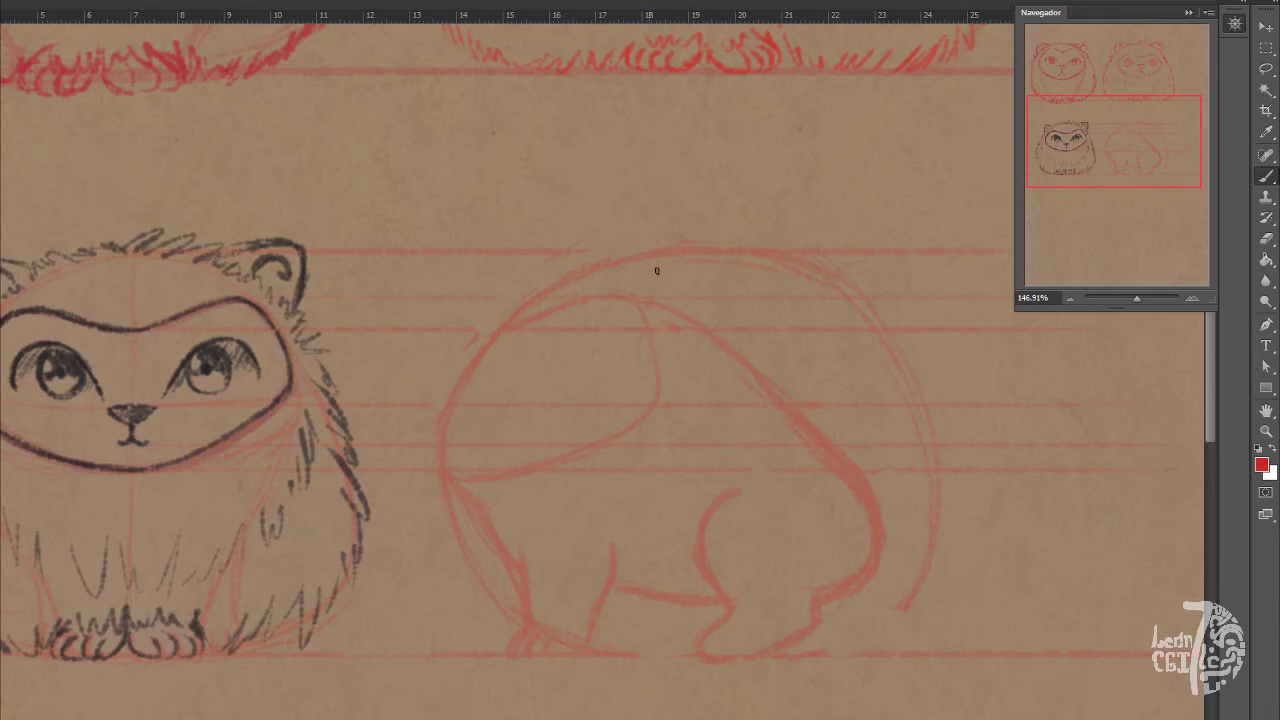
Sketch a pointed ear in red on top of the side view's head
{"action": "left_click_drag", "start_coordinate": [670, 328], "coordinate": [672, 254]}
{"action": "mouse_move", "coordinate": [598, 288]}
{"action": "left_mouse_down"}
{"action": "mouse_move", "coordinate": [668, 252]}
{"action": "mouse_move", "coordinate": [679, 326]}
{"action": "left_mouse_up"}
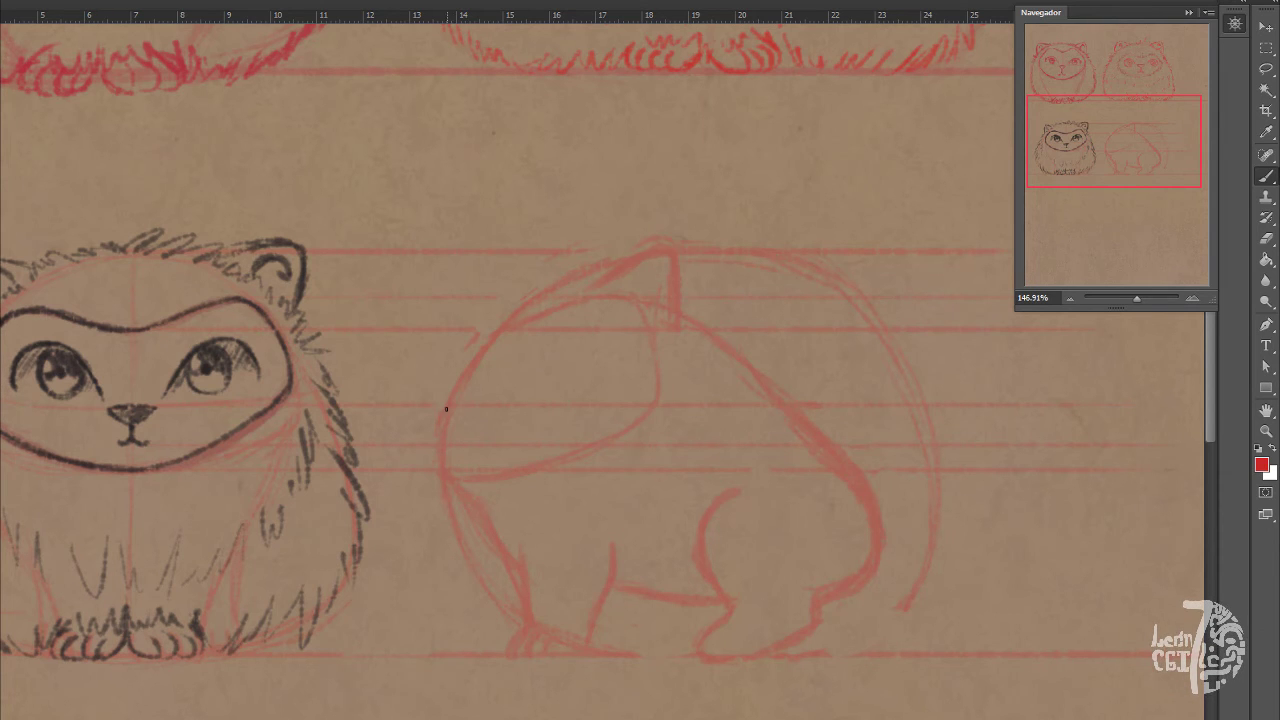
Switch to black and draw the side view's face mask outline, dark nose and short mouth line
{"action": "left_click_drag", "start_coordinate": [144, 409], "coordinate": [87, 380]}
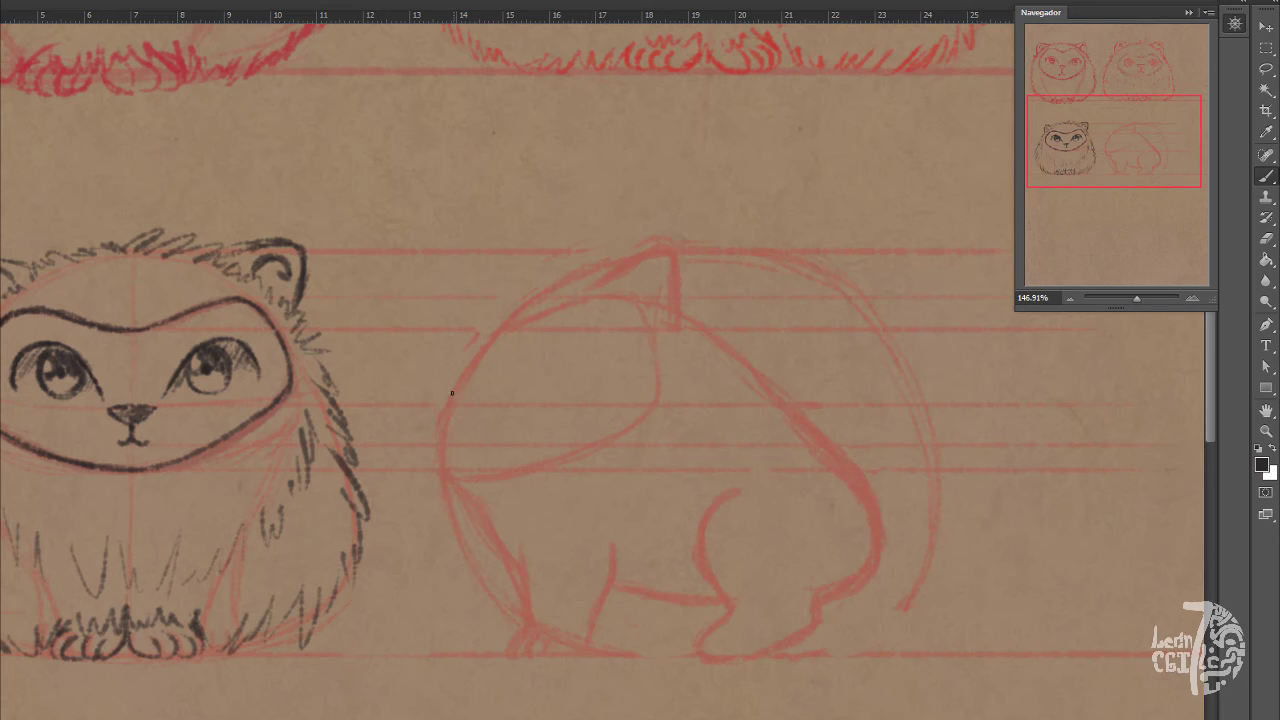
{"action": "mouse_move", "coordinate": [459, 405]}
{"action": "left_mouse_down"}
{"action": "mouse_move", "coordinate": [449, 437]}
{"action": "mouse_move", "coordinate": [448, 415]}
{"action": "mouse_move", "coordinate": [463, 441]}
{"action": "mouse_move", "coordinate": [450, 459]}
{"action": "mouse_move", "coordinate": [446, 406]}
{"action": "mouse_move", "coordinate": [504, 332]}
{"action": "mouse_move", "coordinate": [624, 299]}
{"action": "mouse_move", "coordinate": [587, 311]}
{"action": "mouse_move", "coordinate": [631, 305]}
{"action": "mouse_move", "coordinate": [614, 302]}
{"action": "mouse_move", "coordinate": [650, 402]}
{"action": "left_mouse_up"}
{"action": "left_click_drag", "start_coordinate": [478, 480], "coordinate": [598, 434]}
{"action": "key", "text": "ctrl+z"}
{"action": "mouse_move", "coordinate": [498, 473]}
{"action": "left_mouse_down"}
{"action": "mouse_move", "coordinate": [574, 448]}
{"action": "mouse_move", "coordinate": [646, 402]}
{"action": "mouse_move", "coordinate": [565, 450]}
{"action": "left_mouse_up"}
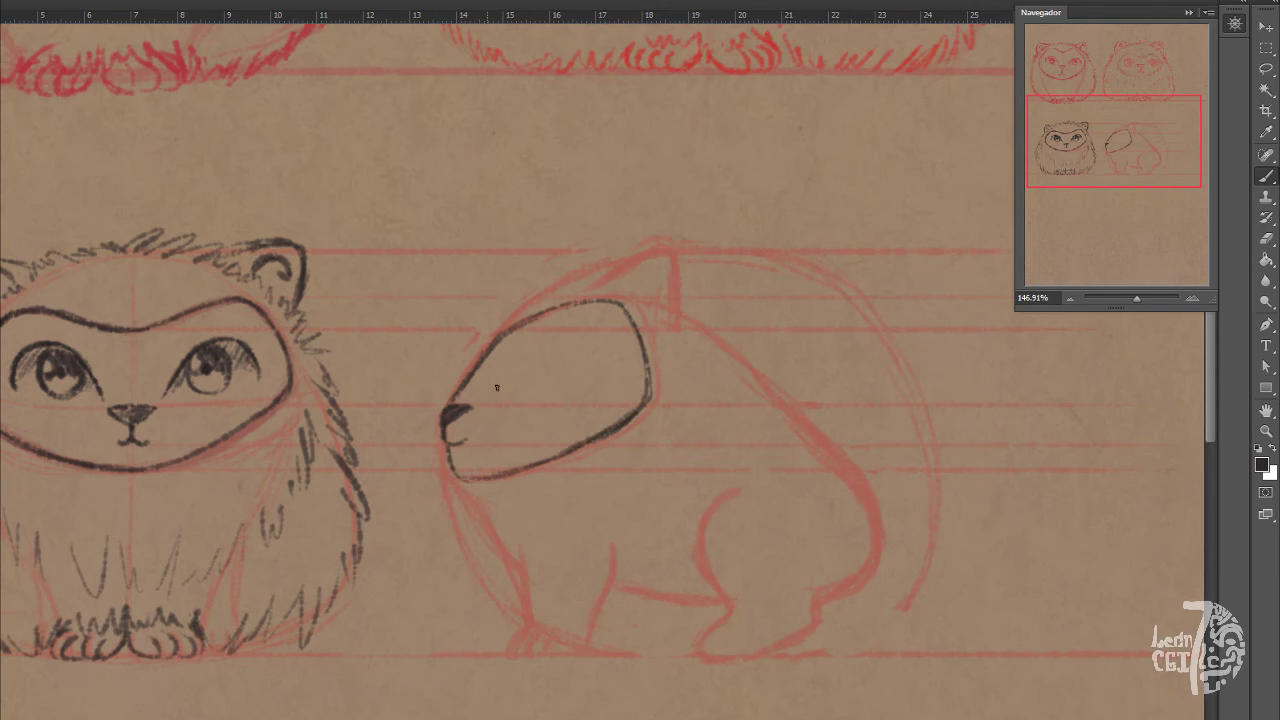
Draw a small black eye on the side view and add fine crease strokes above the front view's eyelids
{"action": "mouse_move", "coordinate": [490, 395]}
{"action": "left_mouse_down"}
{"action": "mouse_move", "coordinate": [535, 361]}
{"action": "mouse_move", "coordinate": [521, 382]}
{"action": "mouse_move", "coordinate": [545, 391]}
{"action": "mouse_move", "coordinate": [533, 358]}
{"action": "mouse_move", "coordinate": [556, 382]}
{"action": "mouse_move", "coordinate": [522, 370]}
{"action": "left_mouse_up"}
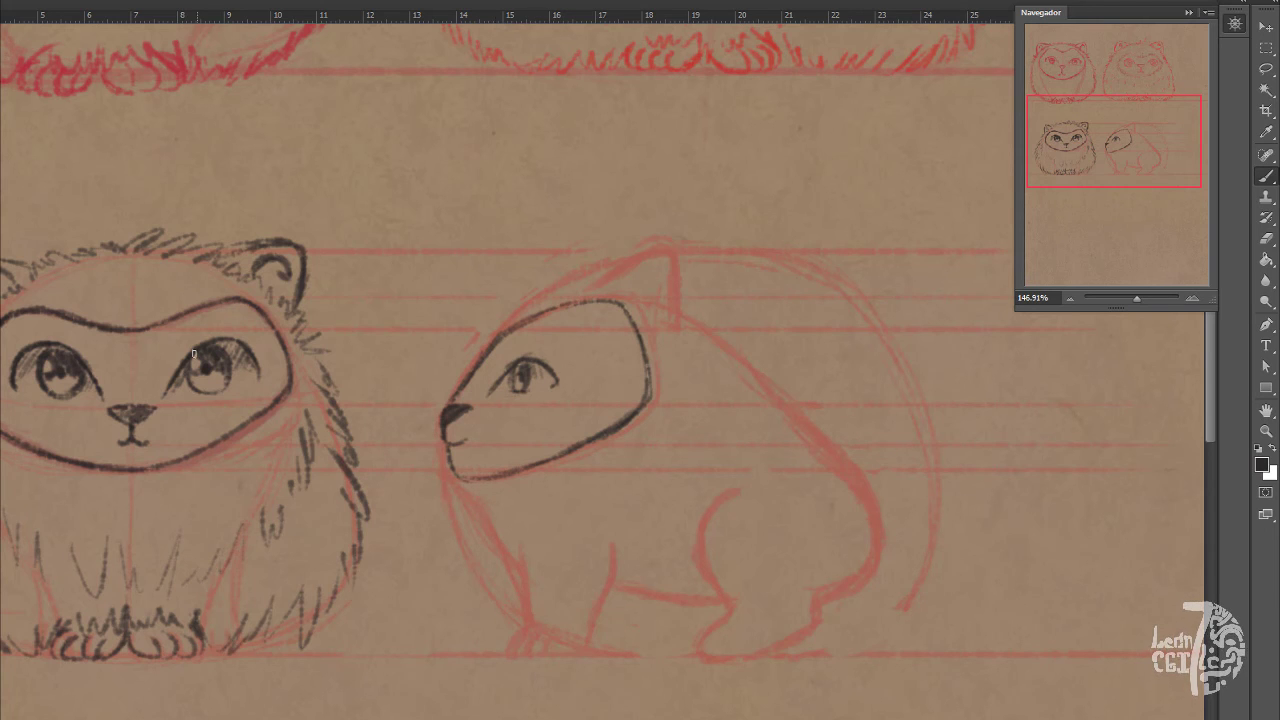
{"action": "left_click_drag", "start_coordinate": [76, 341], "coordinate": [96, 366]}
{"action": "left_click_drag", "start_coordinate": [79, 341], "coordinate": [100, 373]}
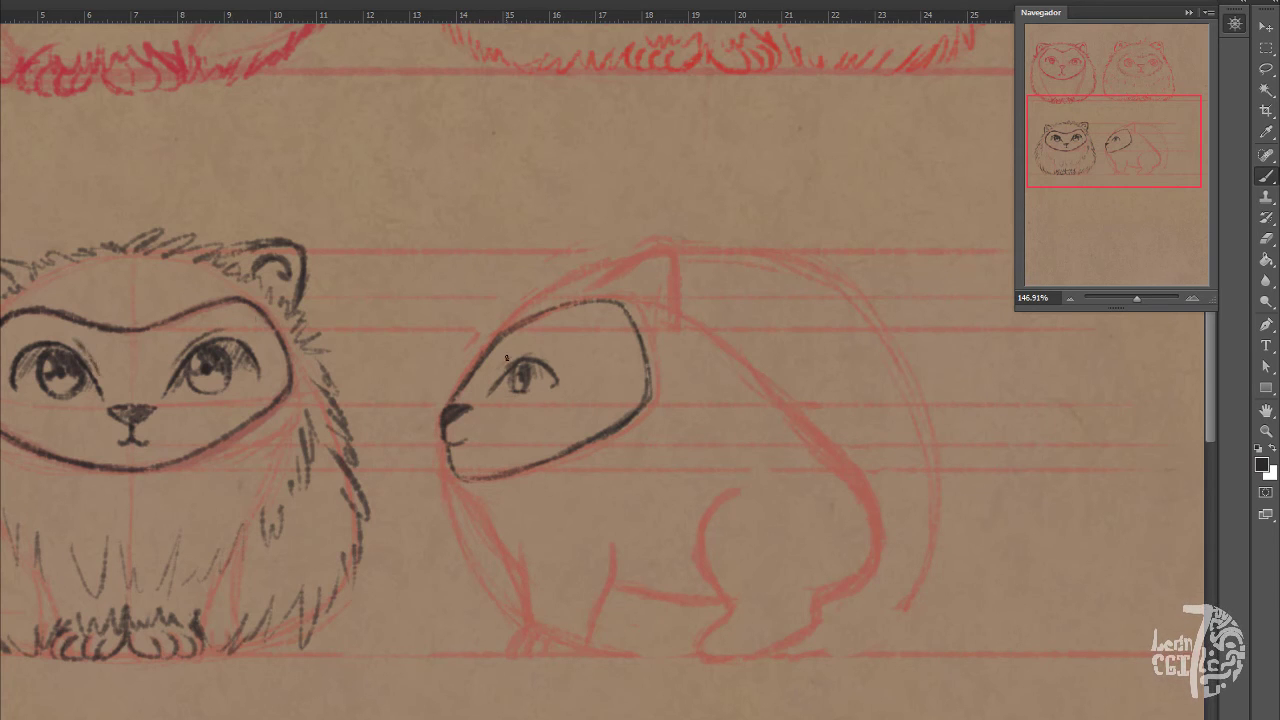
Darken the side view's upper eyelid and erase the long line at the eye's front corner
{"action": "left_click_drag", "start_coordinate": [505, 360], "coordinate": [550, 353]}
{"action": "mouse_move", "coordinate": [504, 360]}
{"action": "left_mouse_down"}
{"action": "mouse_move", "coordinate": [554, 360]}
{"action": "mouse_move", "coordinate": [488, 396]}
{"action": "left_mouse_up"}
{"action": "key", "text": "e"}
{"action": "left_click_drag", "start_coordinate": [480, 452], "coordinate": [469, 431]}
{"action": "key", "text": "b"}
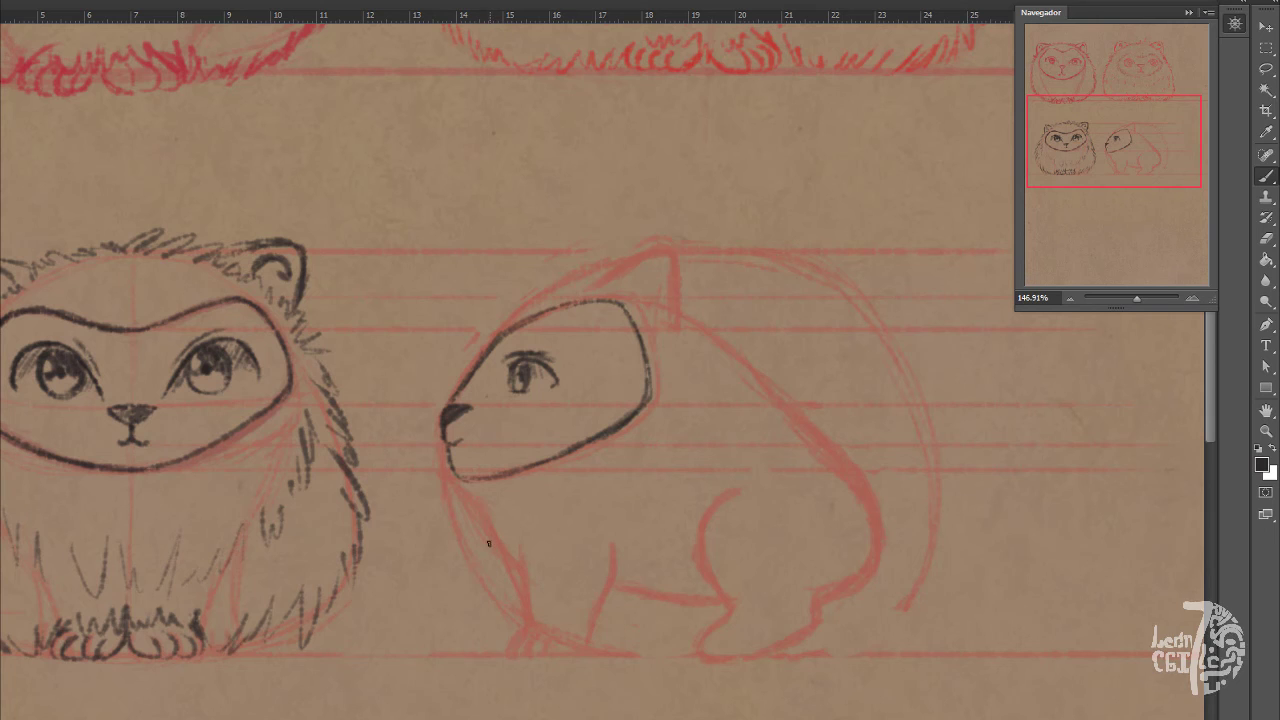
Erase the side view's eye and redraw it larger, with a thick arched lid and a narrow shaded iris
{"action": "key", "text": "e"}
{"action": "mouse_move", "coordinate": [515, 375]}
{"action": "left_mouse_down"}
{"action": "mouse_move", "coordinate": [539, 356]}
{"action": "mouse_move", "coordinate": [508, 382]}
{"action": "mouse_move", "coordinate": [498, 326]}
{"action": "mouse_move", "coordinate": [498, 388]}
{"action": "mouse_move", "coordinate": [528, 340]}
{"action": "mouse_move", "coordinate": [521, 350]}
{"action": "mouse_move", "coordinate": [540, 390]}
{"action": "left_mouse_up"}
{"action": "key", "text": "b"}
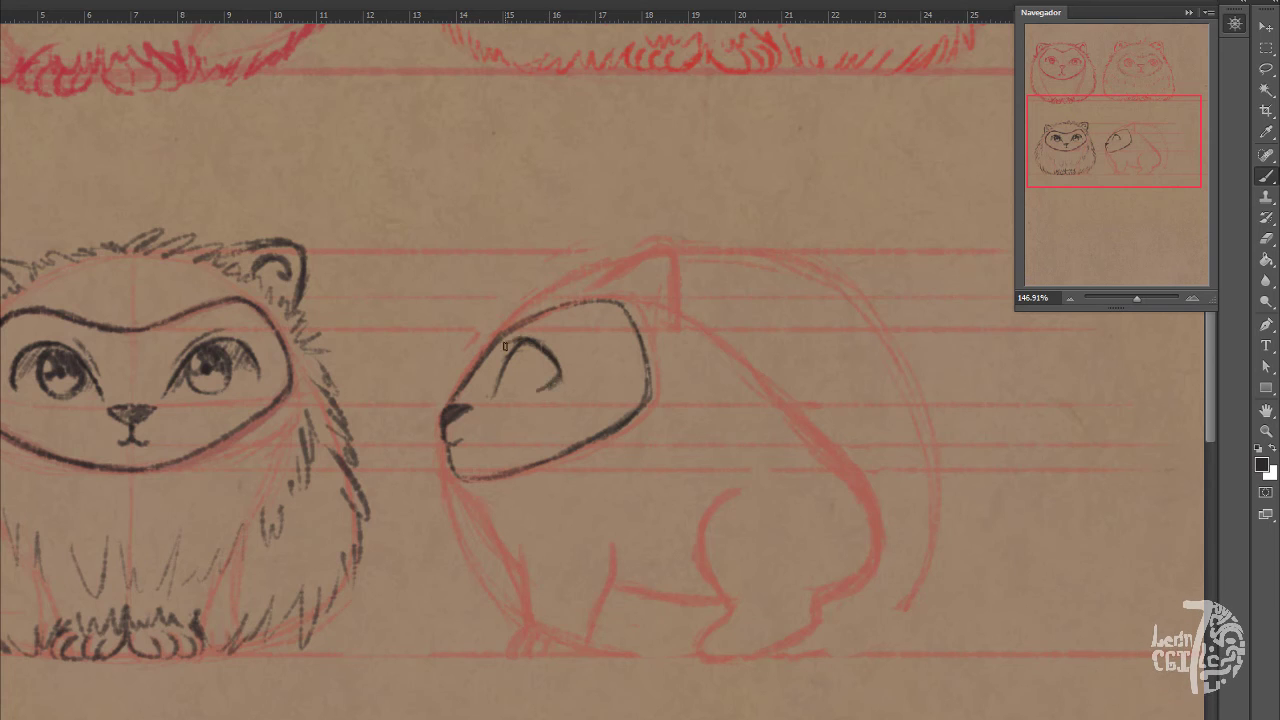
{"action": "mouse_move", "coordinate": [513, 348]}
{"action": "left_mouse_down"}
{"action": "mouse_move", "coordinate": [520, 392]}
{"action": "mouse_move", "coordinate": [522, 348]}
{"action": "mouse_move", "coordinate": [522, 390]}
{"action": "mouse_move", "coordinate": [533, 369]}
{"action": "mouse_move", "coordinate": [547, 377]}
{"action": "mouse_move", "coordinate": [511, 394]}
{"action": "left_mouse_up"}
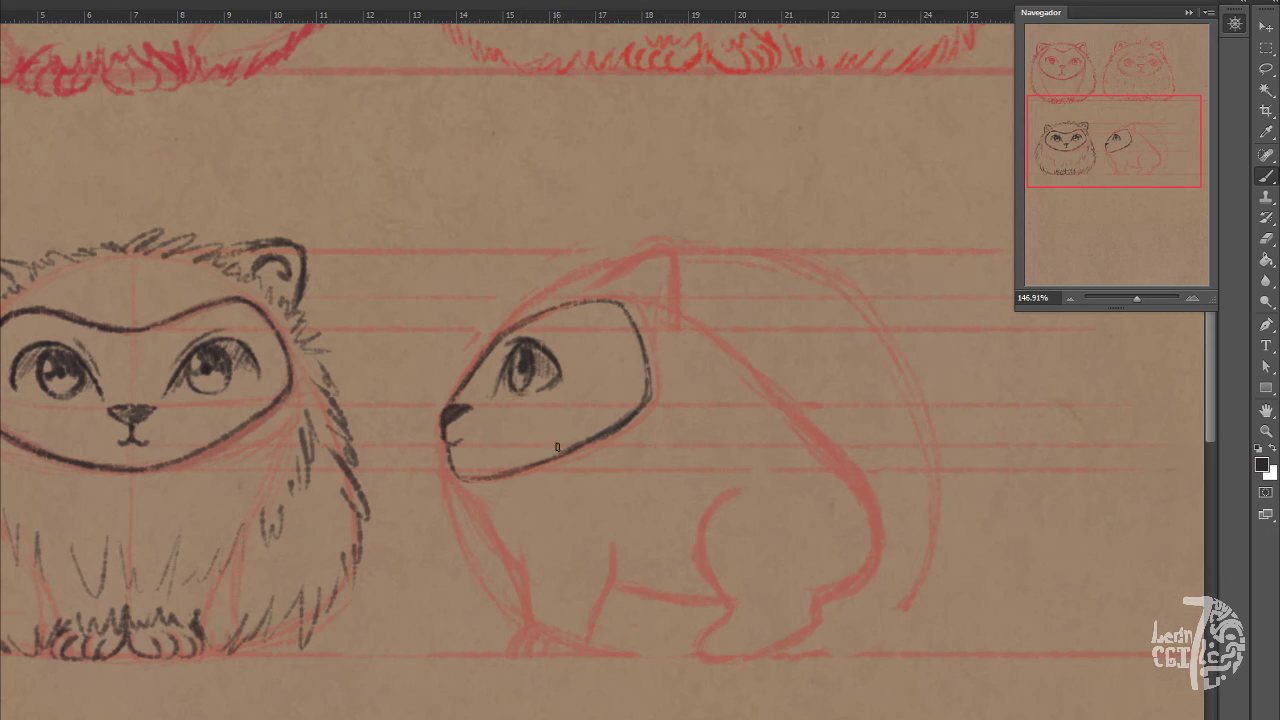
Draw the side view's black fur along the chest, head, back and belly, and outline its rounded ear with inner detail
{"action": "mouse_move", "coordinate": [450, 476]}
{"action": "left_mouse_down"}
{"action": "mouse_move", "coordinate": [473, 527]}
{"action": "mouse_move", "coordinate": [454, 501]}
{"action": "mouse_move", "coordinate": [512, 558]}
{"action": "mouse_move", "coordinate": [497, 586]}
{"action": "mouse_move", "coordinate": [522, 579]}
{"action": "mouse_move", "coordinate": [533, 628]}
{"action": "left_mouse_up"}
{"action": "mouse_move", "coordinate": [479, 349]}
{"action": "left_mouse_down"}
{"action": "mouse_move", "coordinate": [501, 284]}
{"action": "mouse_move", "coordinate": [531, 260]}
{"action": "mouse_move", "coordinate": [596, 234]}
{"action": "mouse_move", "coordinate": [623, 283]}
{"action": "mouse_move", "coordinate": [647, 251]}
{"action": "mouse_move", "coordinate": [621, 273]}
{"action": "mouse_move", "coordinate": [674, 312]}
{"action": "mouse_move", "coordinate": [699, 311]}
{"action": "mouse_move", "coordinate": [559, 517]}
{"action": "mouse_move", "coordinate": [623, 476]}
{"action": "left_mouse_up"}
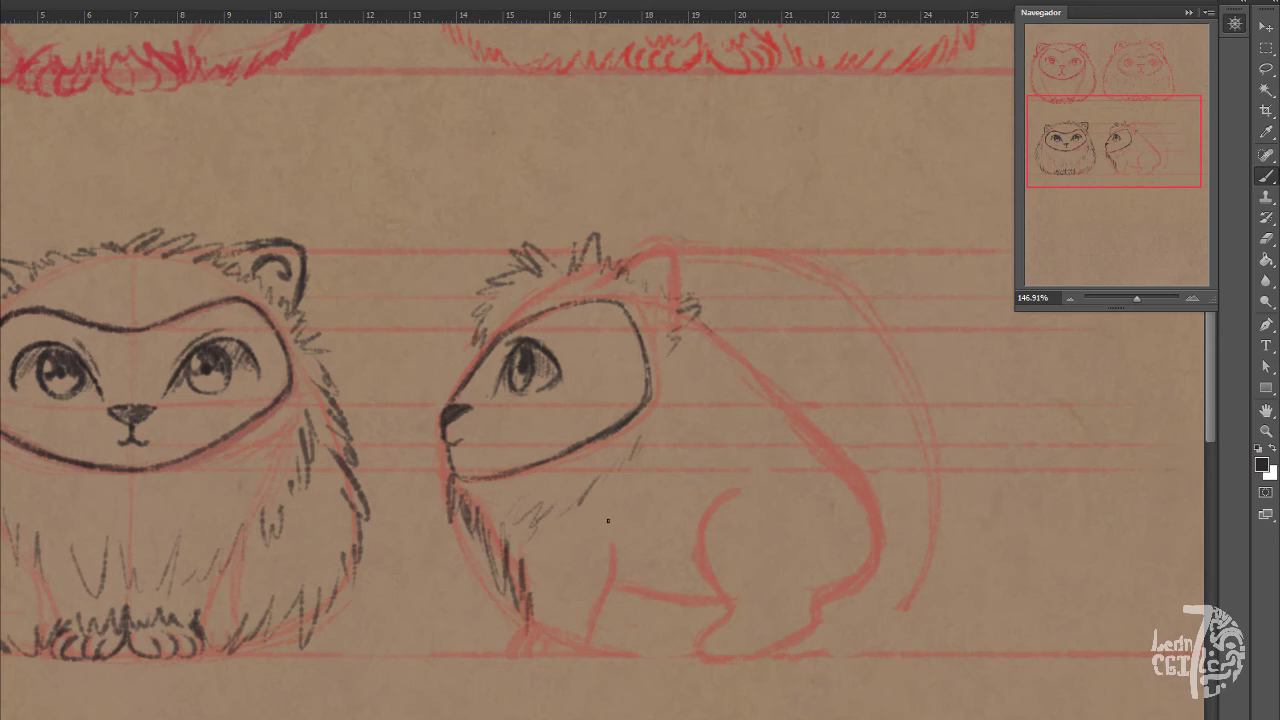
{"action": "mouse_move", "coordinate": [536, 630]}
{"action": "left_mouse_down"}
{"action": "mouse_move", "coordinate": [641, 597]}
{"action": "mouse_move", "coordinate": [631, 615]}
{"action": "mouse_move", "coordinate": [760, 632]}
{"action": "mouse_move", "coordinate": [729, 601]}
{"action": "mouse_move", "coordinate": [822, 630]}
{"action": "mouse_move", "coordinate": [850, 601]}
{"action": "mouse_move", "coordinate": [877, 607]}
{"action": "mouse_move", "coordinate": [926, 532]}
{"action": "mouse_move", "coordinate": [929, 439]}
{"action": "mouse_move", "coordinate": [868, 367]}
{"action": "mouse_move", "coordinate": [864, 326]}
{"action": "mouse_move", "coordinate": [827, 279]}
{"action": "mouse_move", "coordinate": [642, 251]}
{"action": "mouse_move", "coordinate": [675, 242]}
{"action": "mouse_move", "coordinate": [690, 284]}
{"action": "mouse_move", "coordinate": [621, 240]}
{"action": "left_mouse_up"}
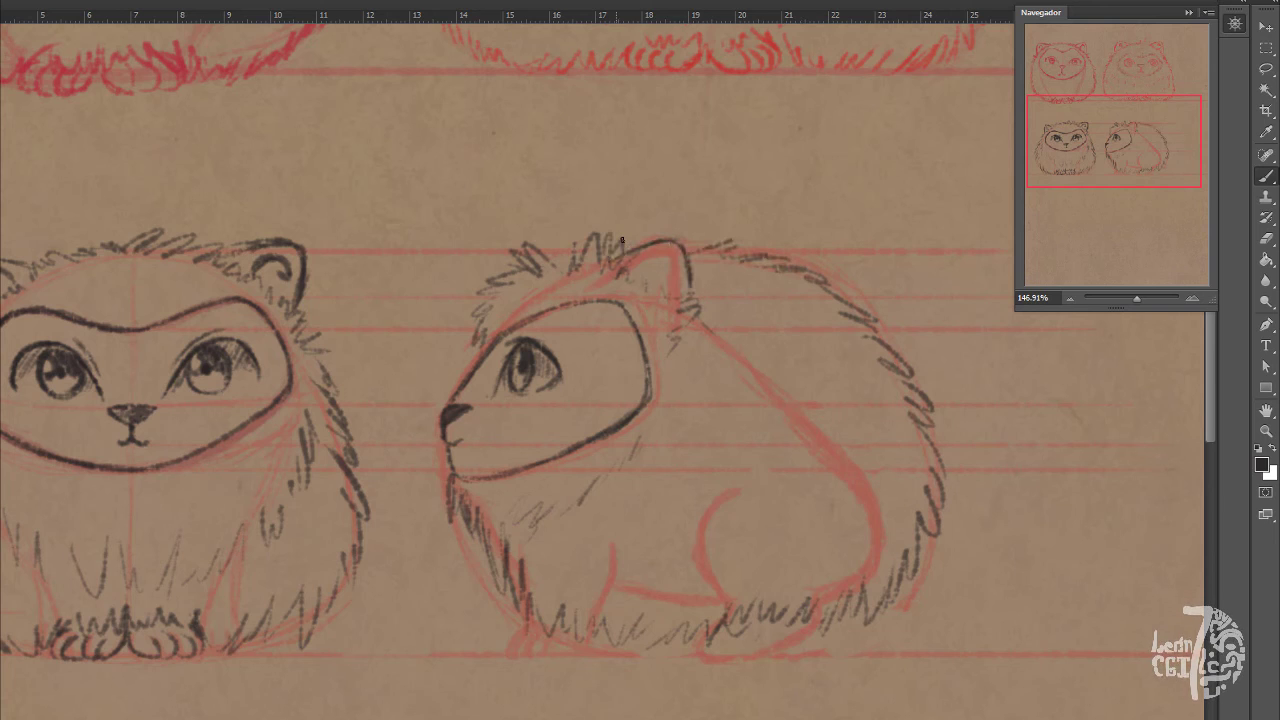
{"action": "mouse_move", "coordinate": [643, 288]}
{"action": "left_mouse_down"}
{"action": "mouse_move", "coordinate": [643, 268]}
{"action": "mouse_move", "coordinate": [688, 296]}
{"action": "left_mouse_up"}
{"action": "left_click_drag", "start_coordinate": [684, 242], "coordinate": [703, 244]}
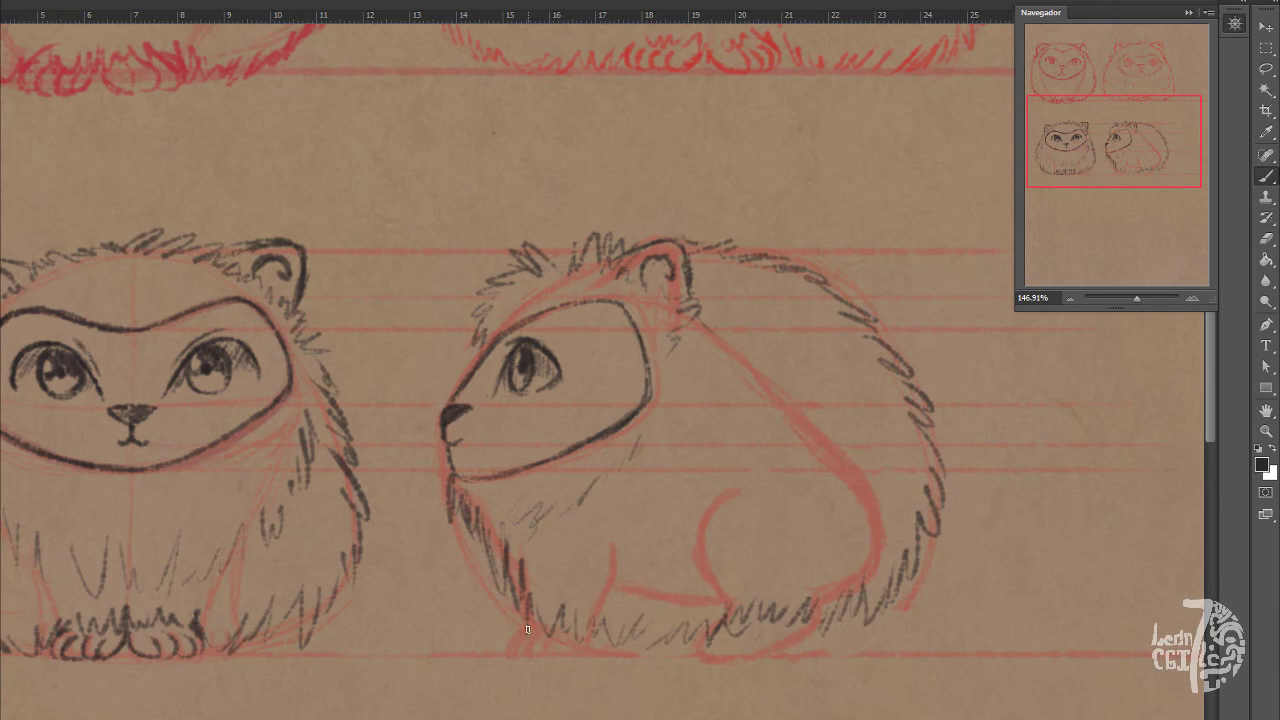
Draw the side view's front and hind paws with toes in black, and add a long curved tail with a tufted tip
{"action": "mouse_move", "coordinate": [527, 629]}
{"action": "left_mouse_down"}
{"action": "mouse_move", "coordinate": [536, 652]}
{"action": "mouse_move", "coordinate": [586, 652]}
{"action": "left_mouse_up"}
{"action": "mouse_move", "coordinate": [660, 626]}
{"action": "left_mouse_down"}
{"action": "mouse_move", "coordinate": [712, 659]}
{"action": "mouse_move", "coordinate": [808, 620]}
{"action": "mouse_move", "coordinate": [774, 646]}
{"action": "left_mouse_up"}
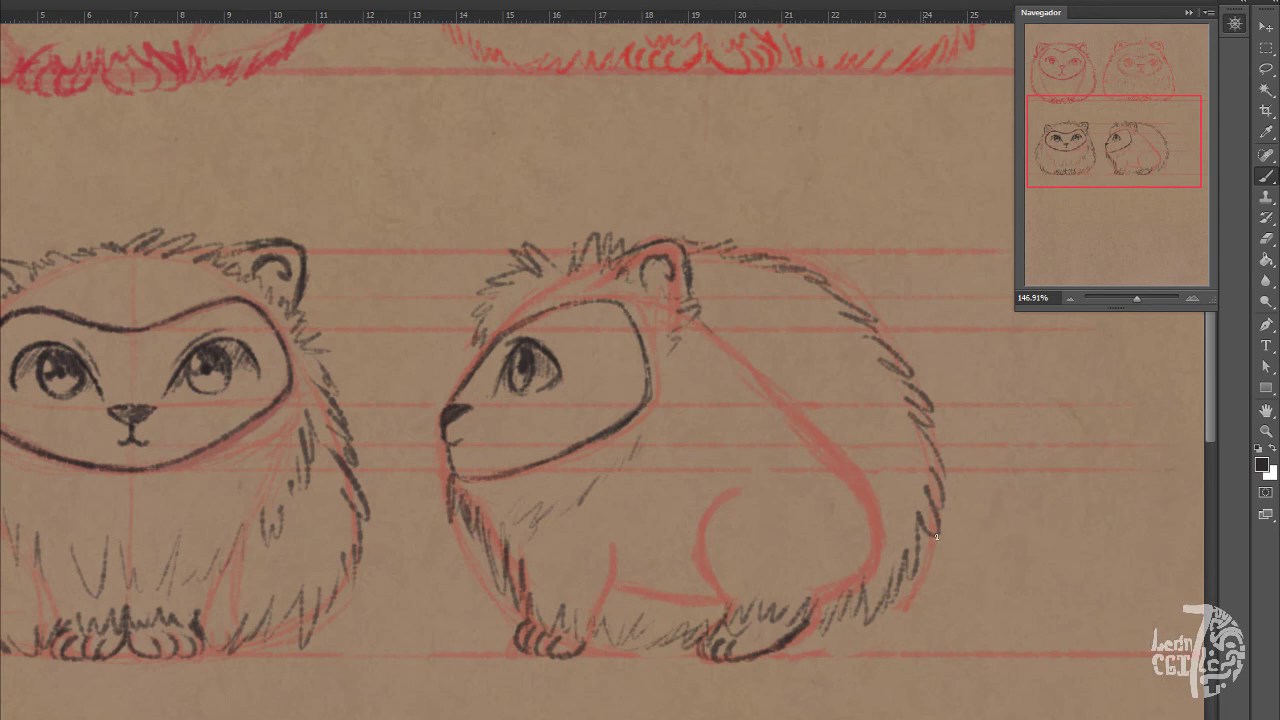
{"action": "mouse_move", "coordinate": [937, 540]}
{"action": "left_mouse_down"}
{"action": "mouse_move", "coordinate": [940, 614]}
{"action": "mouse_move", "coordinate": [1140, 382]}
{"action": "left_mouse_up"}
{"action": "mouse_move", "coordinate": [905, 596]}
{"action": "left_mouse_down"}
{"action": "mouse_move", "coordinate": [946, 630]}
{"action": "mouse_move", "coordinate": [1044, 580]}
{"action": "mouse_move", "coordinate": [1100, 415]}
{"action": "mouse_move", "coordinate": [1168, 368]}
{"action": "mouse_move", "coordinate": [1176, 382]}
{"action": "left_mouse_up"}
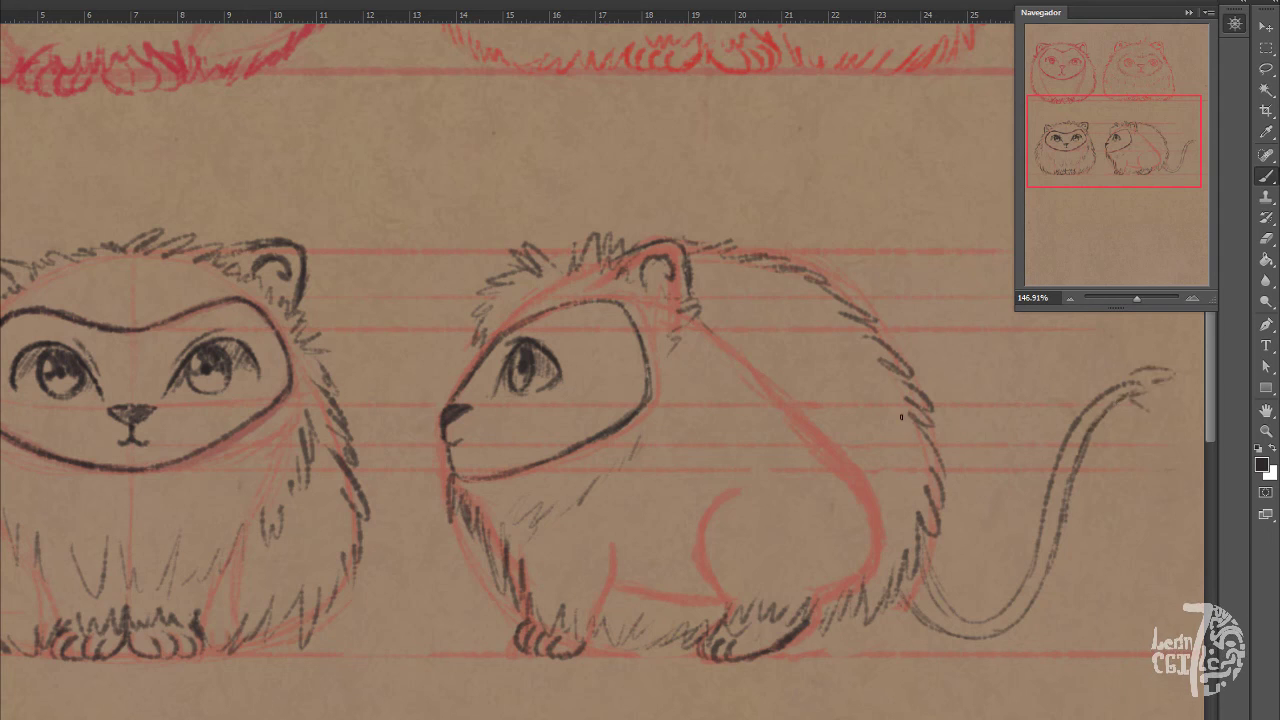
Finish the side view's tail with a drooping, pointed tuft of black fur at its tip
{"action": "left_click_drag", "start_coordinate": [901, 502], "coordinate": [776, 517]}
{"action": "left_click_drag", "start_coordinate": [1020, 427], "coordinate": [1040, 442]}
{"action": "left_click_drag", "start_coordinate": [1040, 396], "coordinate": [1088, 470]}
{"action": "left_click_drag", "start_coordinate": [1048, 450], "coordinate": [1072, 466]}
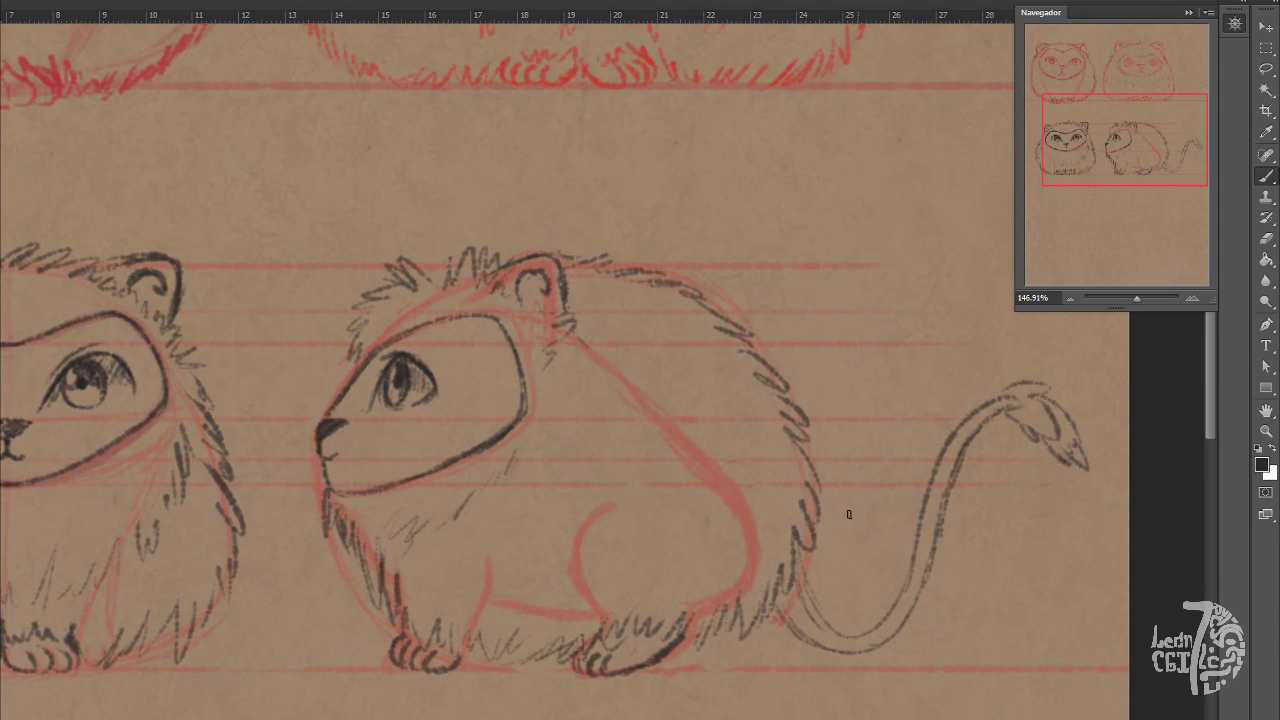
{"action": "scroll", "coordinate": [3, 293], "scroll_direction": "down", "scroll_amount": 2}
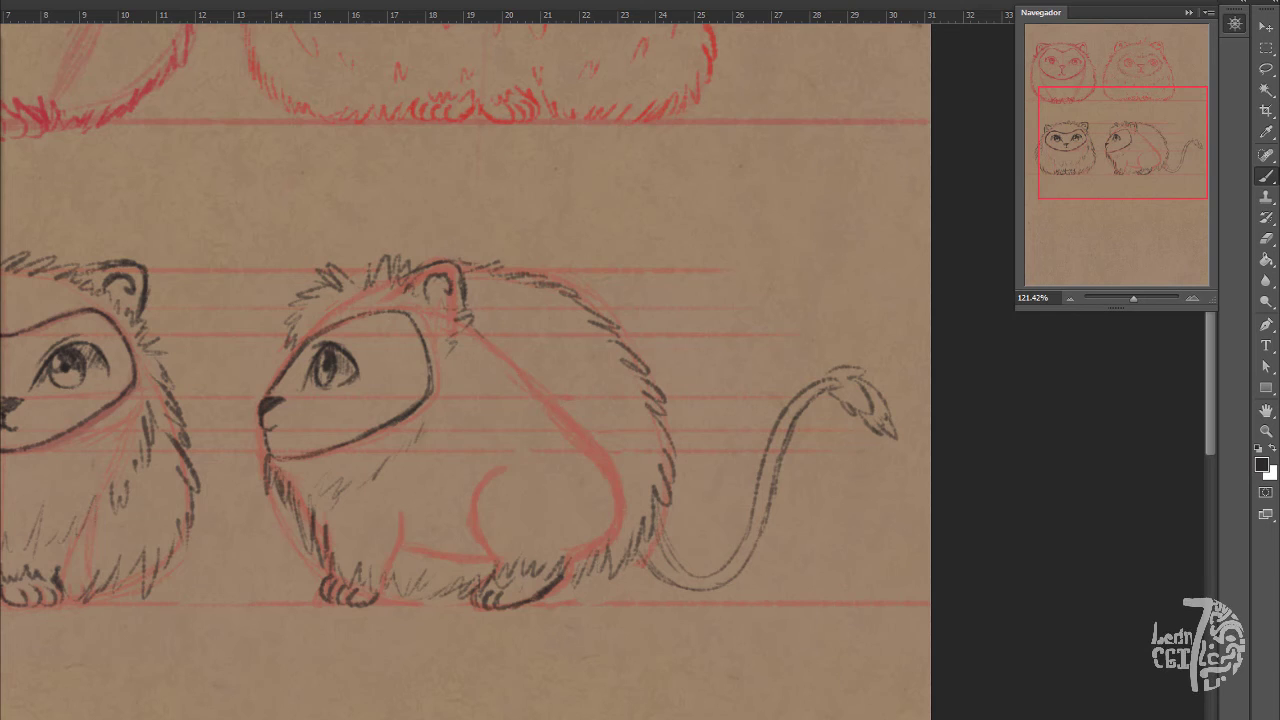
Fill the side view's neck and chest beneath the face mask with slanted black fur strokes
{"action": "mouse_move", "coordinate": [175, 564]}
{"action": "left_mouse_down"}
{"action": "mouse_move", "coordinate": [311, 591]}
{"action": "mouse_move", "coordinate": [404, 590]}
{"action": "left_mouse_up"}
{"action": "left_click_drag", "start_coordinate": [588, 530], "coordinate": [573, 558]}
{"action": "left_click_drag", "start_coordinate": [617, 520], "coordinate": [602, 546]}
{"action": "left_click_drag", "start_coordinate": [642, 498], "coordinate": [624, 532]}
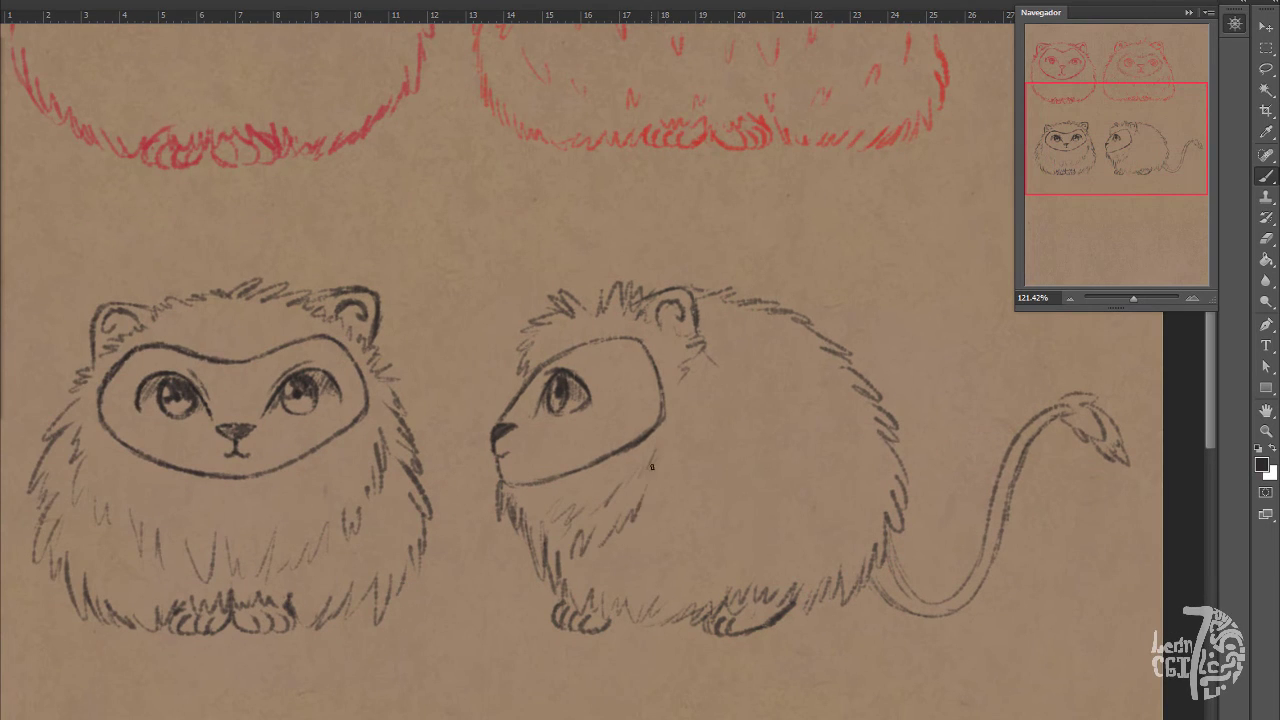
{"action": "left_click_drag", "start_coordinate": [674, 456], "coordinate": [657, 504]}
{"action": "left_click_drag", "start_coordinate": [696, 424], "coordinate": [685, 460]}
{"action": "left_click_drag", "start_coordinate": [652, 546], "coordinate": [648, 564]}
{"action": "left_click_drag", "start_coordinate": [675, 530], "coordinate": [681, 554]}
Scatter short black fur strokes across the side view's back and flank, and add small tufts at the ear's base
{"action": "left_click_drag", "start_coordinate": [760, 371], "coordinate": [783, 392]}
{"action": "left_click_drag", "start_coordinate": [735, 417], "coordinate": [750, 443]}
{"action": "left_click_drag", "start_coordinate": [793, 350], "coordinate": [804, 372]}
{"action": "left_click_drag", "start_coordinate": [717, 495], "coordinate": [741, 504]}
{"action": "left_click_drag", "start_coordinate": [811, 458], "coordinate": [814, 495]}
{"action": "left_click_drag", "start_coordinate": [837, 443], "coordinate": [851, 448]}
{"action": "left_click_drag", "start_coordinate": [757, 560], "coordinate": [779, 555]}
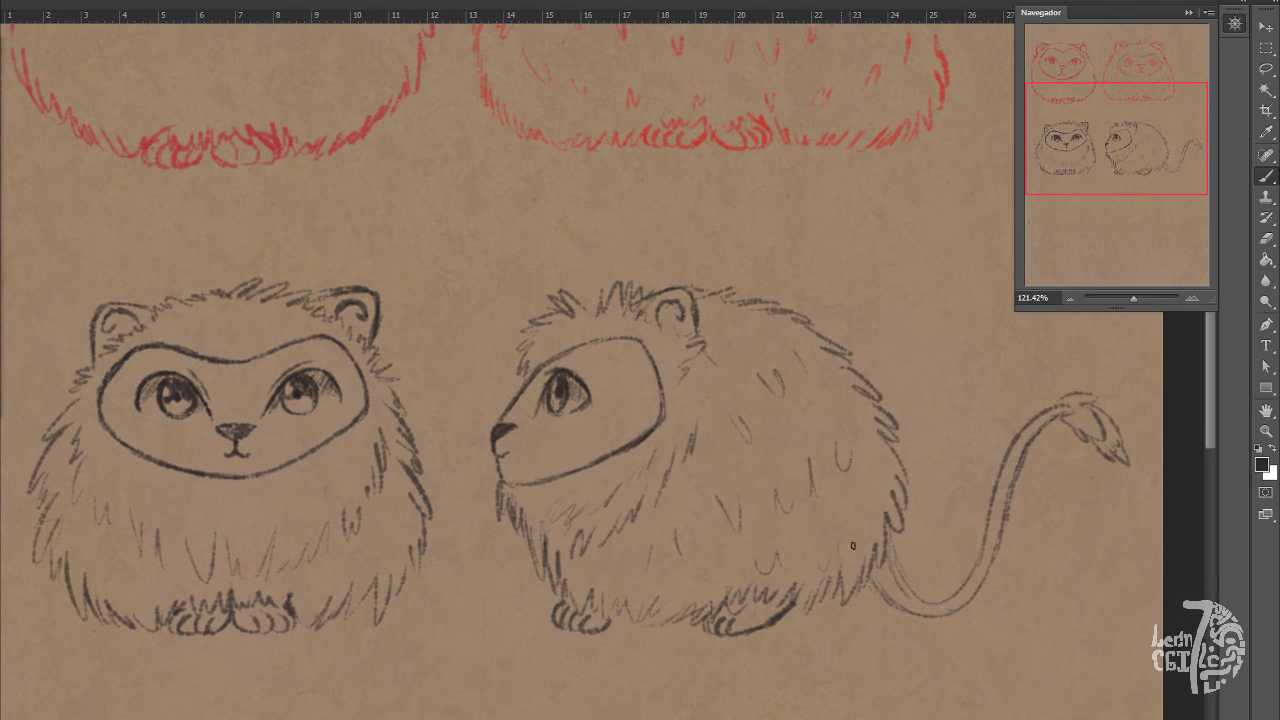
{"action": "left_click_drag", "start_coordinate": [694, 574], "coordinate": [704, 582]}
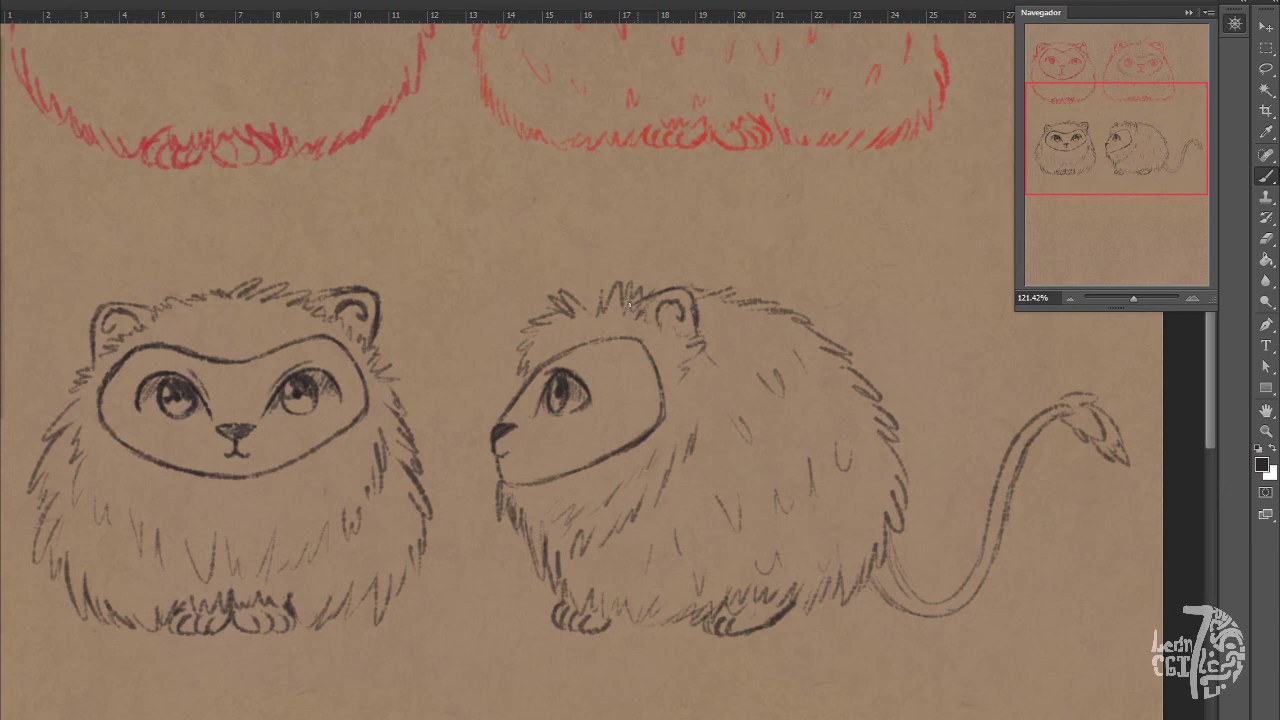
{"action": "left_click_drag", "start_coordinate": [659, 319], "coordinate": [671, 334]}
{"action": "mouse_move", "coordinate": [671, 325]}
{"action": "left_mouse_down"}
{"action": "mouse_move", "coordinate": [695, 343]}
{"action": "mouse_move", "coordinate": [654, 323]}
{"action": "left_mouse_up"}
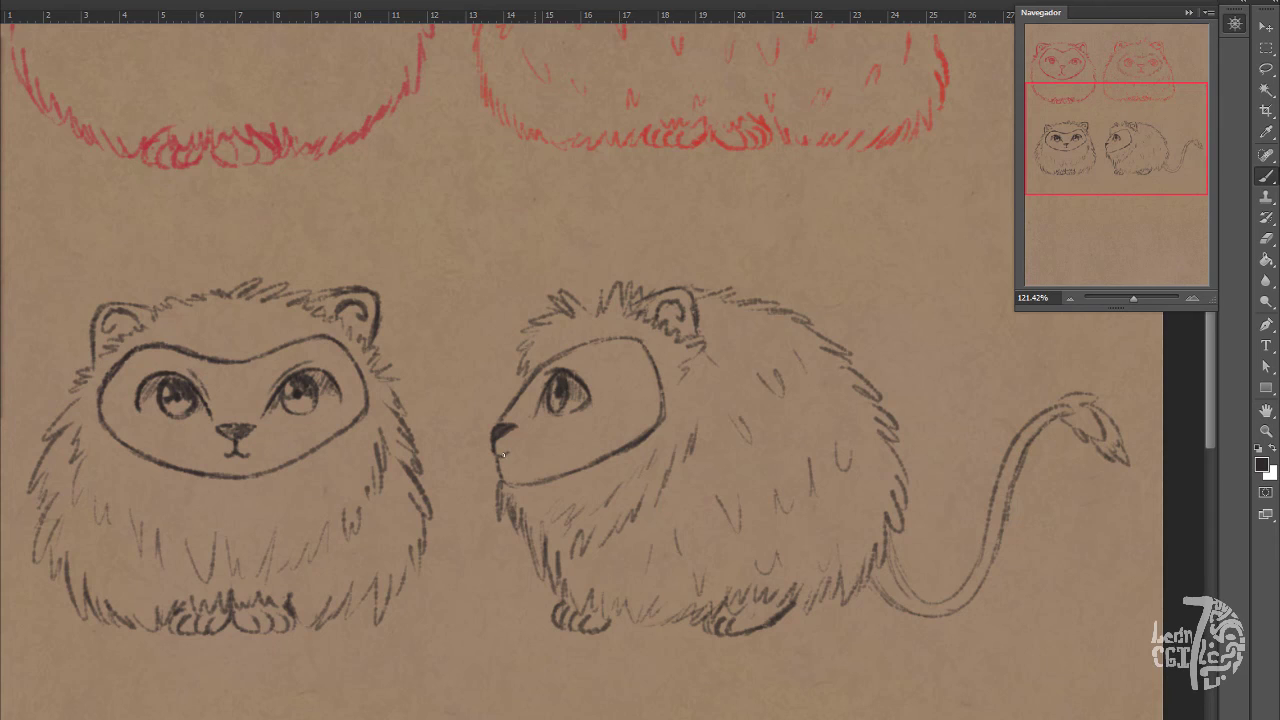
{"action": "left_click_drag", "start_coordinate": [633, 519], "coordinate": [677, 511]}
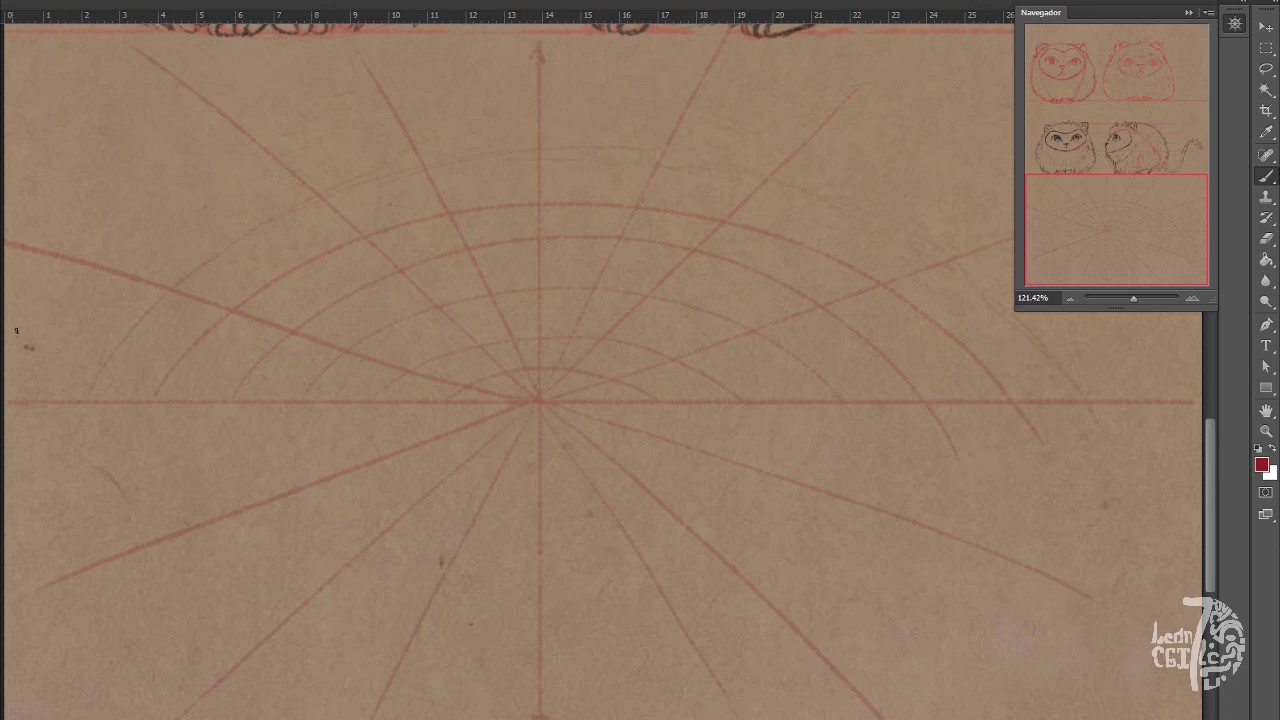
Draw larger faint red arcs around the perspective grid's vanishing point, and collapse the Navigator
{"action": "left_click_drag", "start_coordinate": [16, 330], "coordinate": [212, 192]}
{"action": "mouse_move", "coordinate": [1142, 309]}
{"action": "left_mouse_down"}
{"action": "mouse_move", "coordinate": [1154, 440]}
{"action": "mouse_move", "coordinate": [1132, 309]}
{"action": "left_mouse_up"}
{"action": "left_click", "coordinate": [1189, 13]}
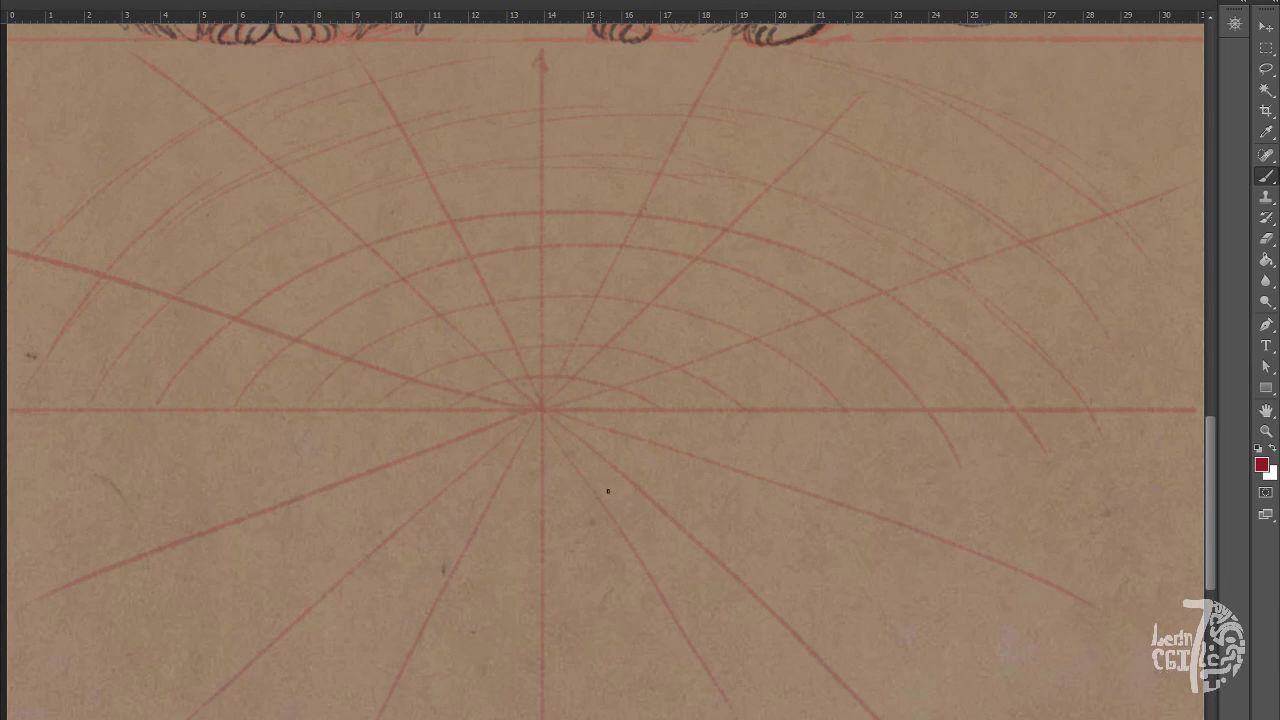
Draw six parallel horizontal red guide lines across the page below the perspective grid's horizon
{"action": "left_click_drag", "start_coordinate": [142, 444], "coordinate": [1138, 447]}
{"action": "left_click_drag", "start_coordinate": [45, 497], "coordinate": [1200, 497]}
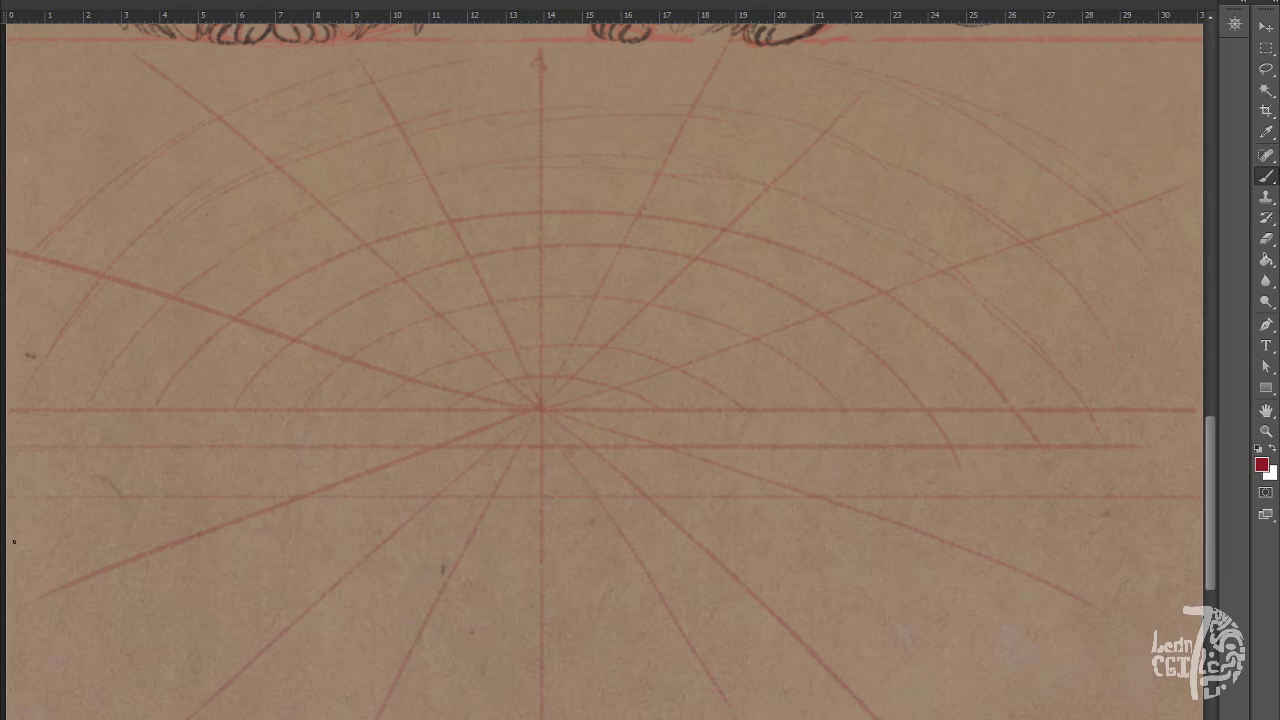
{"action": "left_click_drag", "start_coordinate": [50, 545], "coordinate": [1125, 546]}
{"action": "left_click_drag", "start_coordinate": [10, 589], "coordinate": [1130, 589]}
{"action": "left_click_drag", "start_coordinate": [10, 640], "coordinate": [1200, 640]}
{"action": "left_click_drag", "start_coordinate": [1150, 640], "coordinate": [1050, 640]}
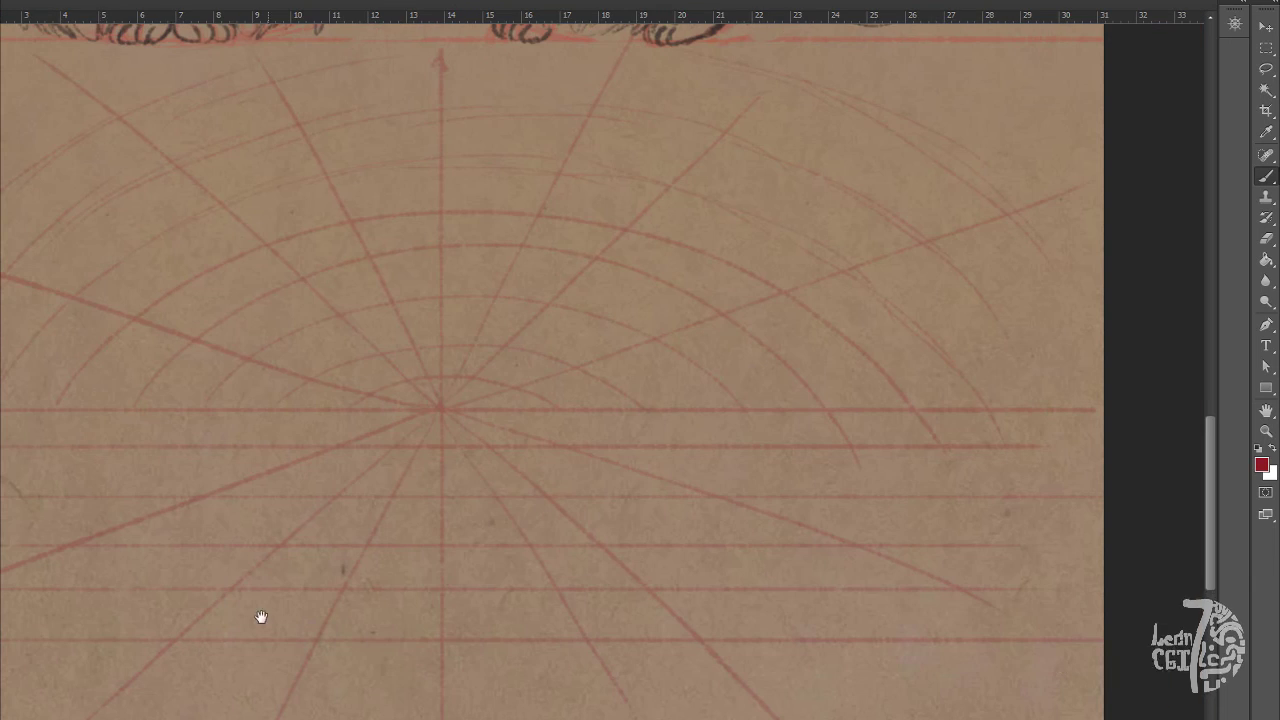
{"action": "left_click_drag", "start_coordinate": [261, 617], "coordinate": [352, 539]}
{"action": "left_click_drag", "start_coordinate": [10, 614], "coordinate": [1188, 614]}
{"action": "left_click_drag", "start_coordinate": [219, 630], "coordinate": [200, 630]}
Sketch a large rounded head outline in light dark-brown strokes, just right of the vanishing point
{"action": "left_click_drag", "start_coordinate": [635, 443], "coordinate": [631, 526]}
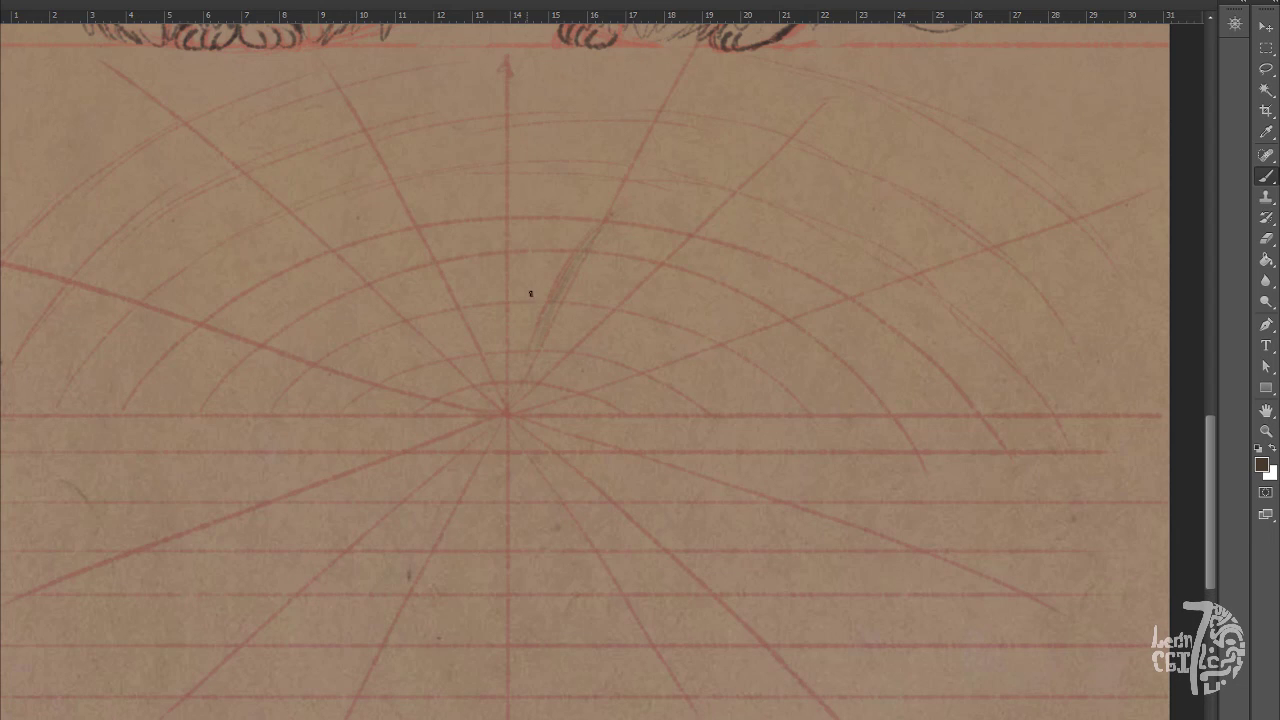
{"action": "left_click_drag", "start_coordinate": [592, 234], "coordinate": [751, 222]}
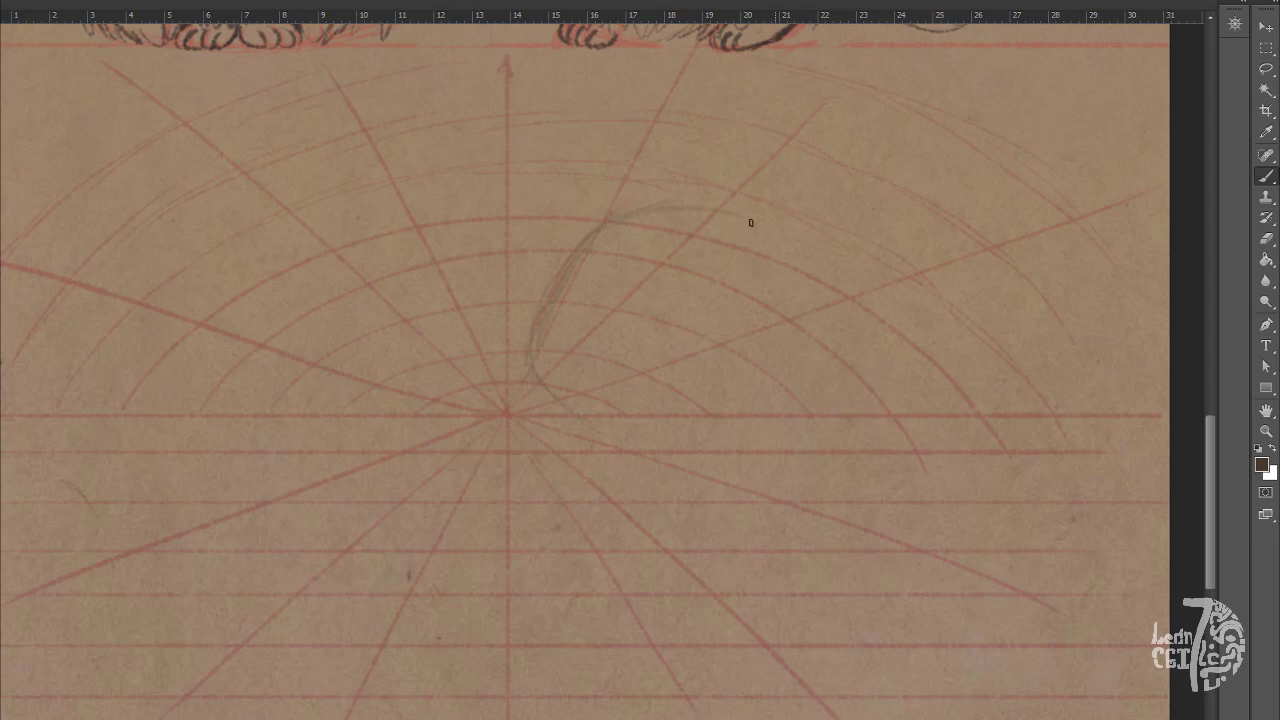
{"action": "left_click_drag", "start_coordinate": [608, 230], "coordinate": [694, 225]}
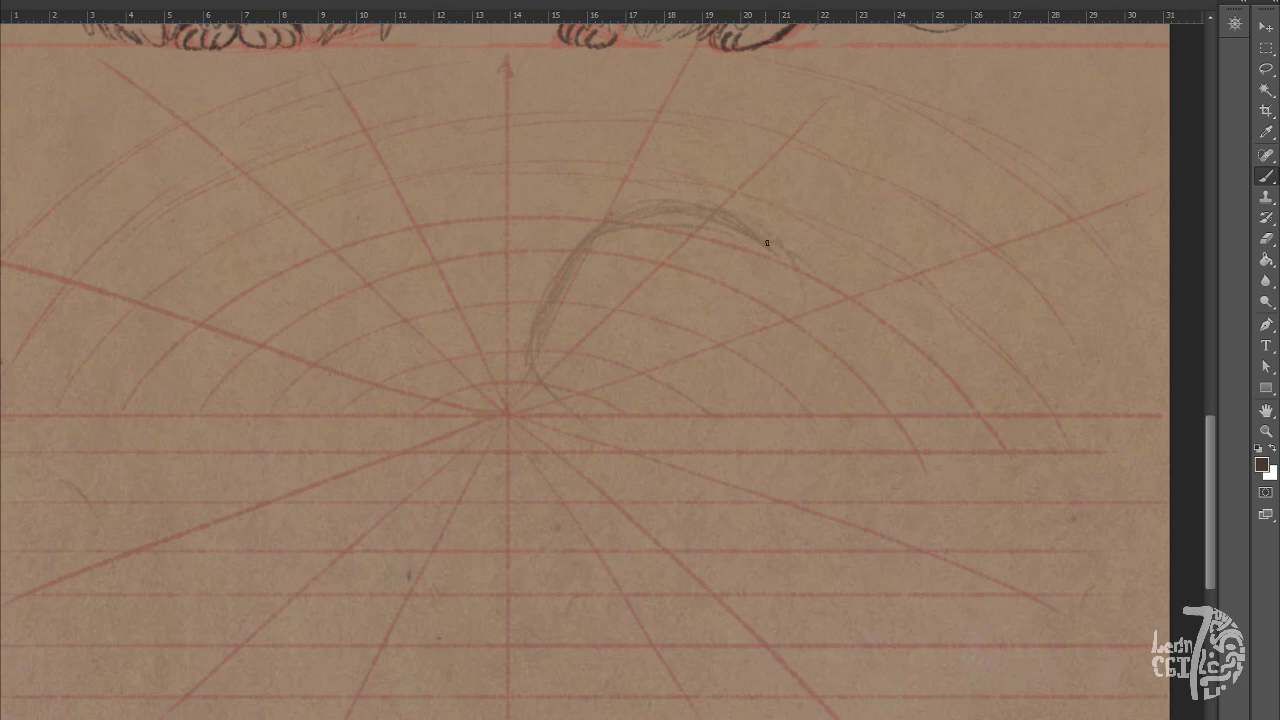
{"action": "left_click_drag", "start_coordinate": [767, 243], "coordinate": [820, 378]}
{"action": "mouse_move", "coordinate": [695, 450]}
{"action": "left_mouse_down"}
{"action": "mouse_move", "coordinate": [669, 451]}
{"action": "mouse_move", "coordinate": [786, 449]}
{"action": "mouse_move", "coordinate": [818, 370]}
{"action": "left_mouse_up"}
Sketch a lower arc inside the top of the head and two crossing tilted guidelines for the face
{"action": "mouse_move", "coordinate": [580, 268]}
{"action": "left_mouse_down"}
{"action": "mouse_move", "coordinate": [665, 277]}
{"action": "mouse_move", "coordinate": [795, 355]}
{"action": "left_mouse_up"}
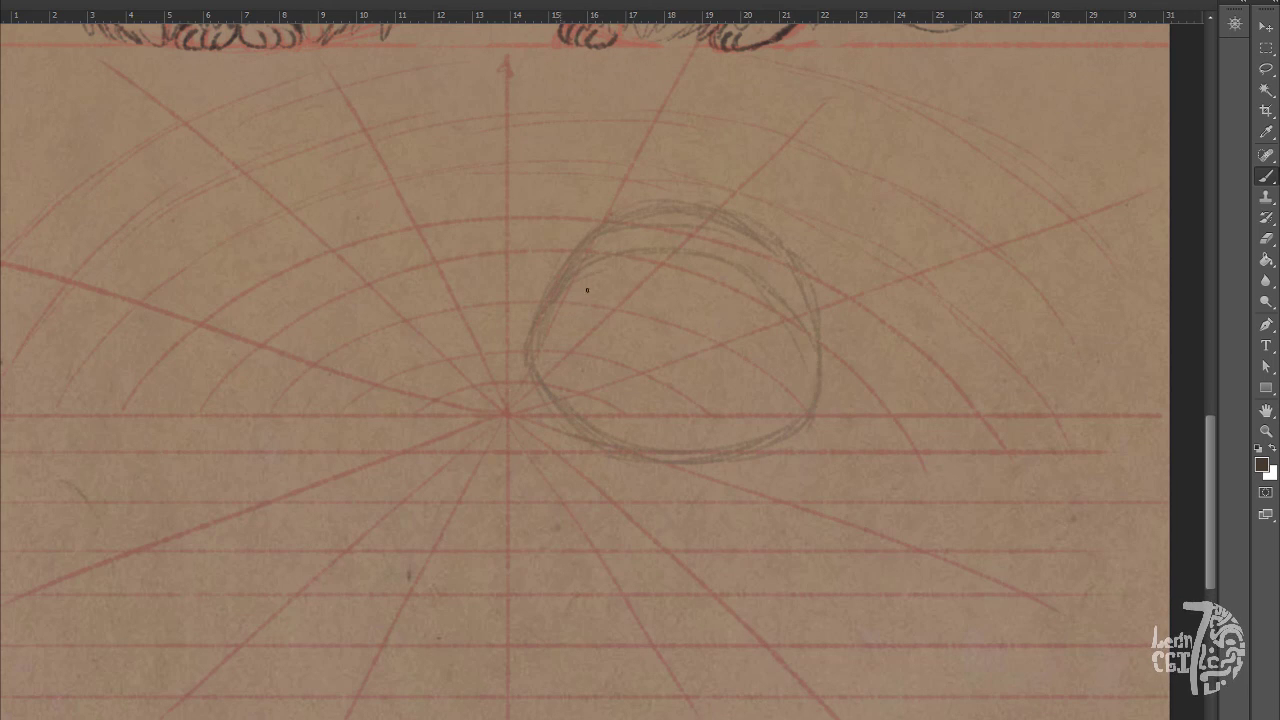
{"action": "left_click_drag", "start_coordinate": [587, 290], "coordinate": [803, 336]}
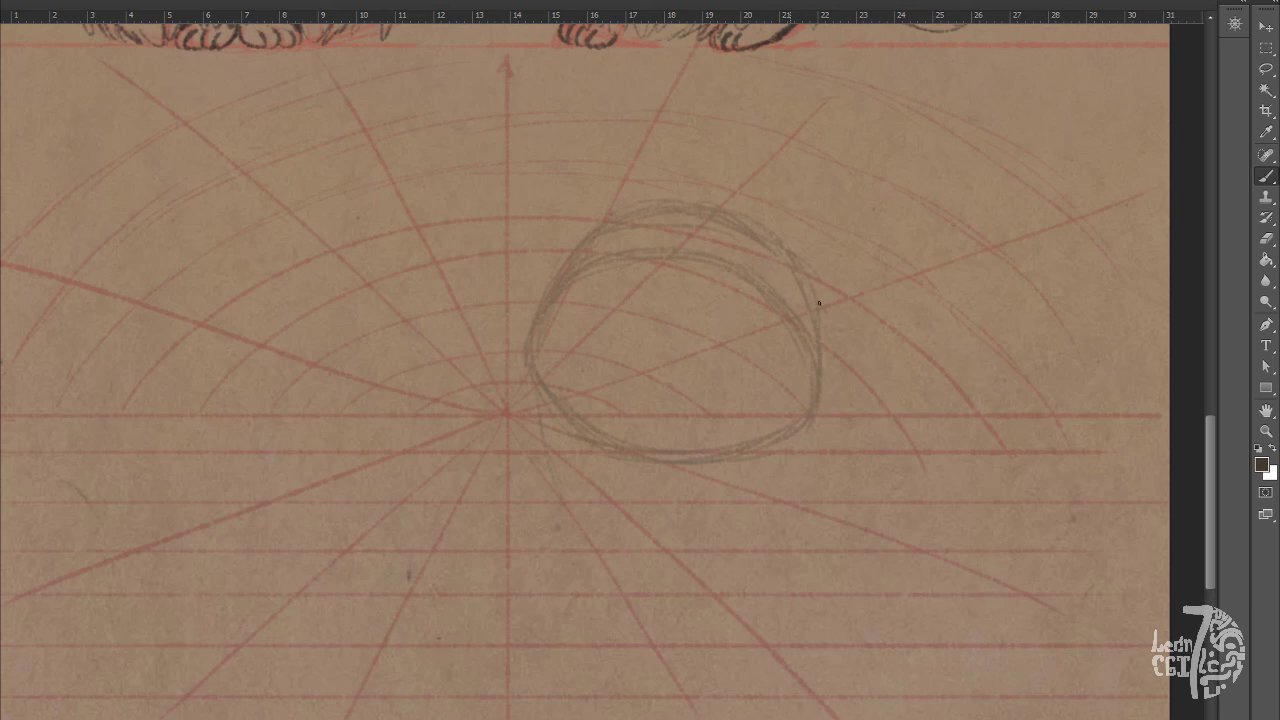
{"action": "left_click_drag", "start_coordinate": [634, 290], "coordinate": [527, 528]}
{"action": "left_click_drag", "start_coordinate": [583, 352], "coordinate": [808, 433]}
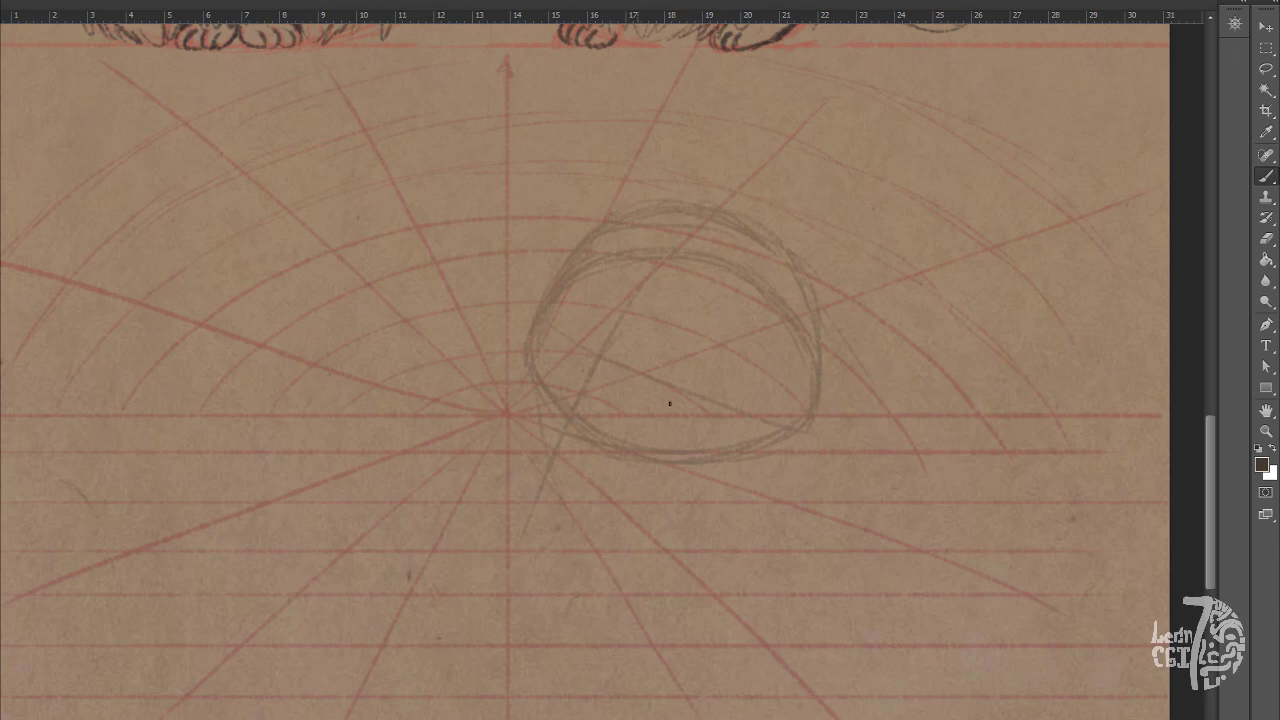
Sketch the seated body below the head, with a sloping chest, broad rounded back and flat base
{"action": "mouse_move", "coordinate": [832, 302]}
{"action": "left_mouse_down"}
{"action": "mouse_move", "coordinate": [940, 450]}
{"action": "mouse_move", "coordinate": [1006, 655]}
{"action": "mouse_move", "coordinate": [662, 657]}
{"action": "left_mouse_up"}
{"action": "left_click_drag", "start_coordinate": [662, 658], "coordinate": [974, 677]}
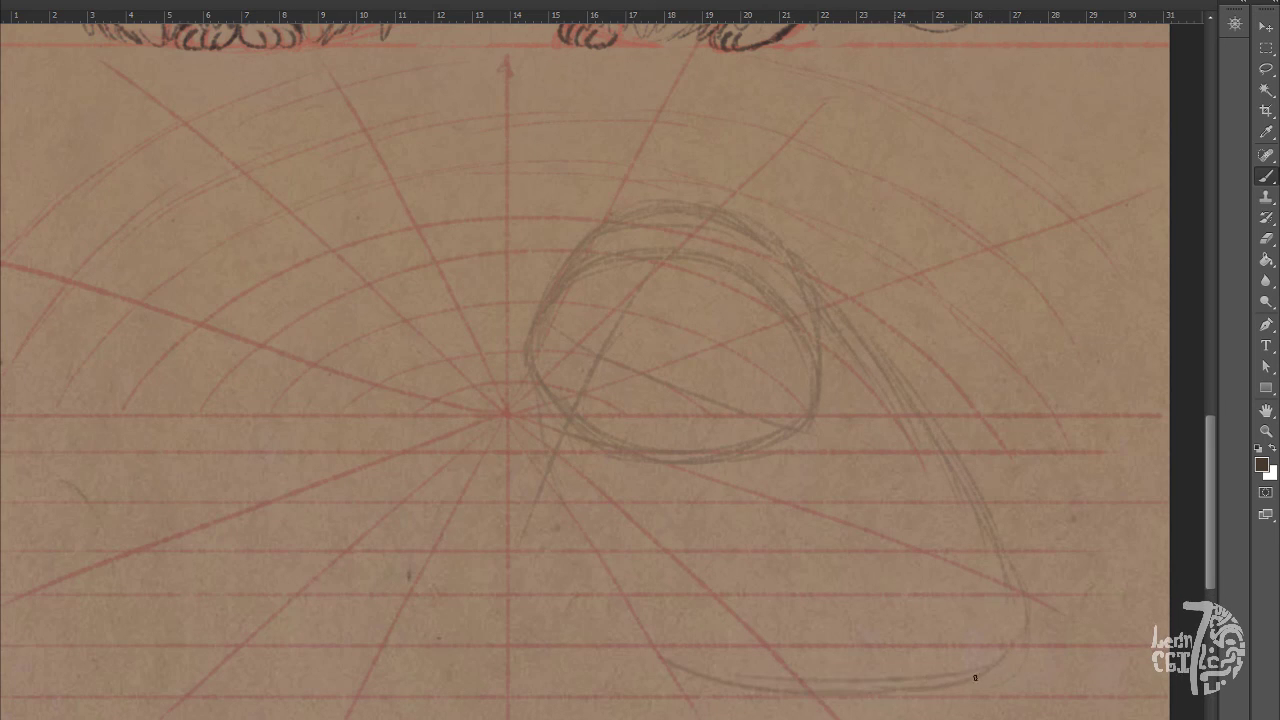
{"action": "left_click_drag", "start_coordinate": [661, 655], "coordinate": [641, 548]}
{"action": "left_click_drag", "start_coordinate": [658, 486], "coordinate": [633, 592]}
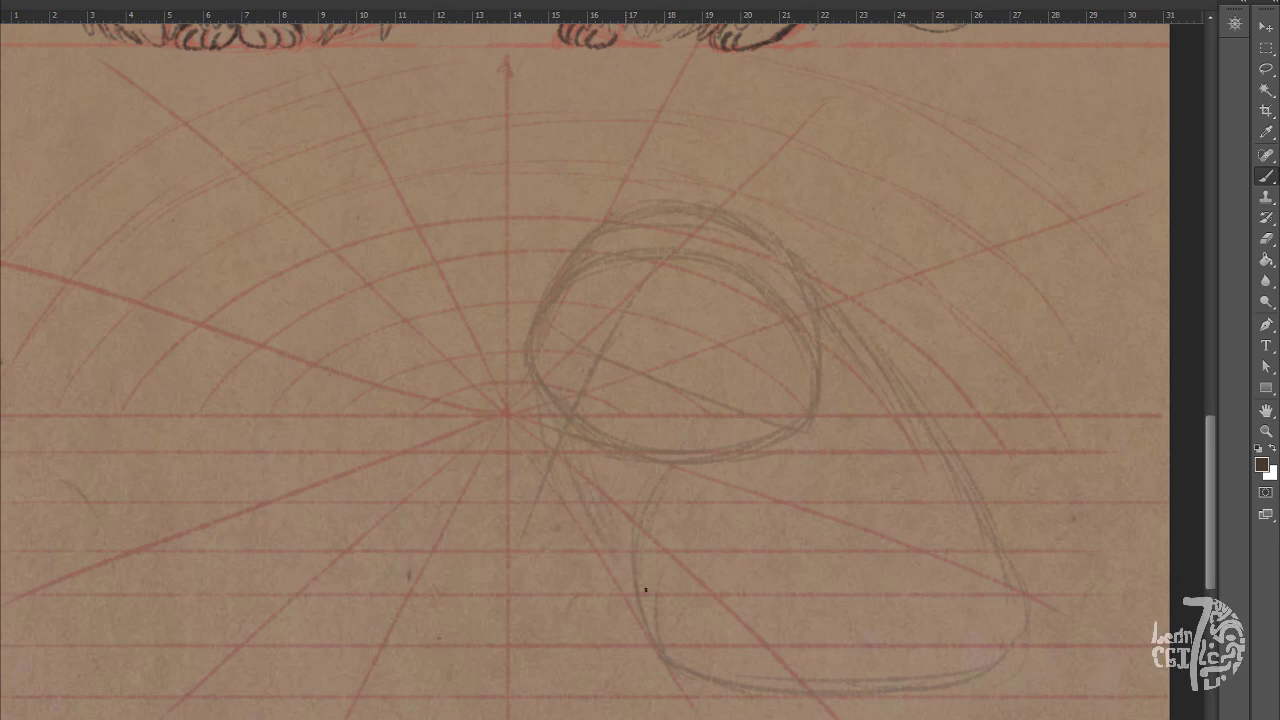
{"action": "left_click_drag", "start_coordinate": [548, 432], "coordinate": [600, 603]}
{"action": "left_click_drag", "start_coordinate": [535, 351], "coordinate": [602, 582]}
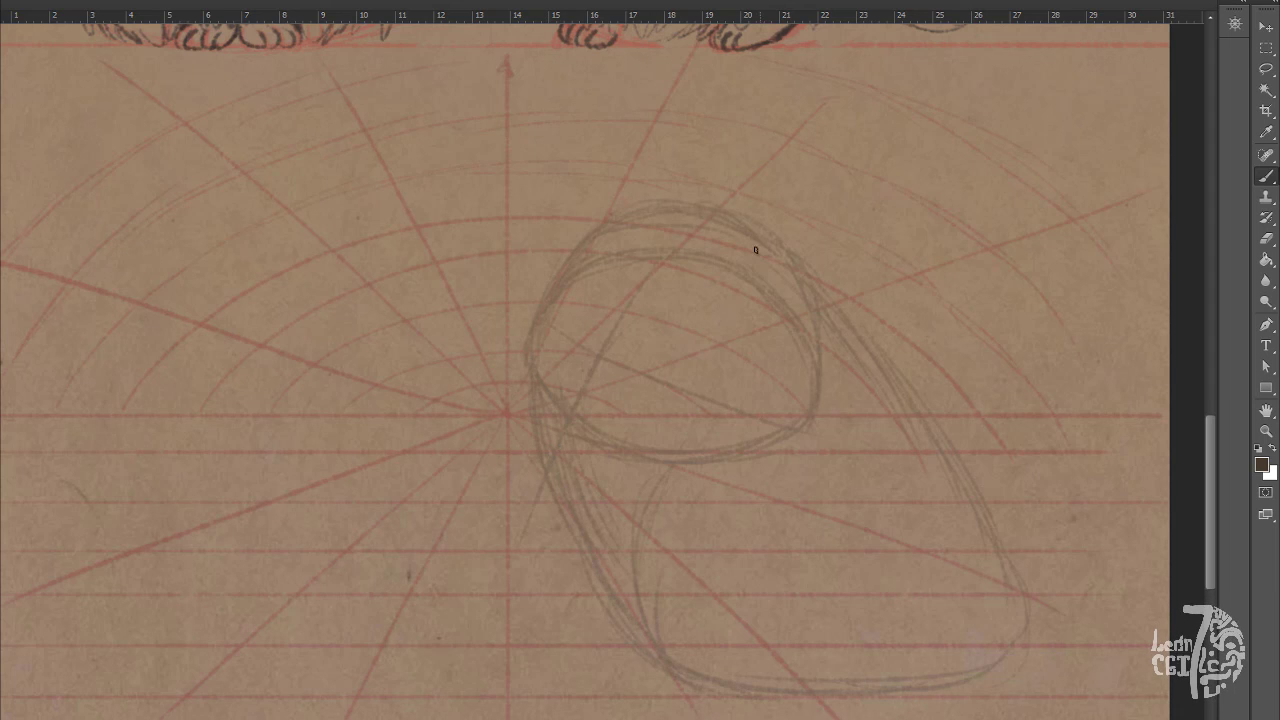
{"action": "mouse_move", "coordinate": [688, 245]}
{"action": "left_mouse_down"}
{"action": "mouse_move", "coordinate": [850, 297]}
{"action": "mouse_move", "coordinate": [954, 417]}
{"action": "mouse_move", "coordinate": [1021, 524]}
{"action": "mouse_move", "coordinate": [930, 674]}
{"action": "left_mouse_up"}
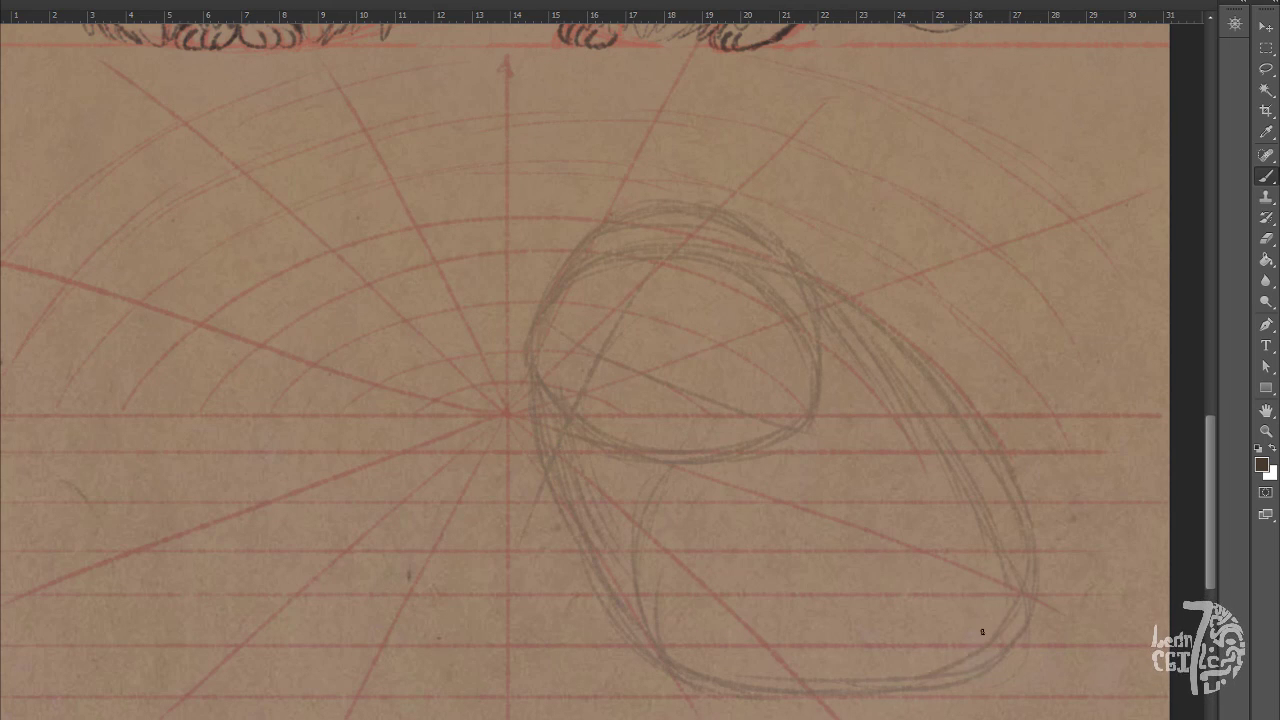
{"action": "mouse_move", "coordinate": [668, 652]}
{"action": "left_mouse_down"}
{"action": "mouse_move", "coordinate": [960, 655]}
{"action": "mouse_move", "coordinate": [1018, 618]}
{"action": "left_mouse_up"}
Erase the head's uppermost arc and sketch two pointed ears joined by a flatter brow line
{"action": "key", "text": "e"}
{"action": "mouse_move", "coordinate": [638, 231]}
{"action": "left_mouse_down"}
{"action": "mouse_move", "coordinate": [763, 240]}
{"action": "mouse_move", "coordinate": [717, 200]}
{"action": "mouse_move", "coordinate": [623, 229]}
{"action": "mouse_move", "coordinate": [766, 245]}
{"action": "left_mouse_up"}
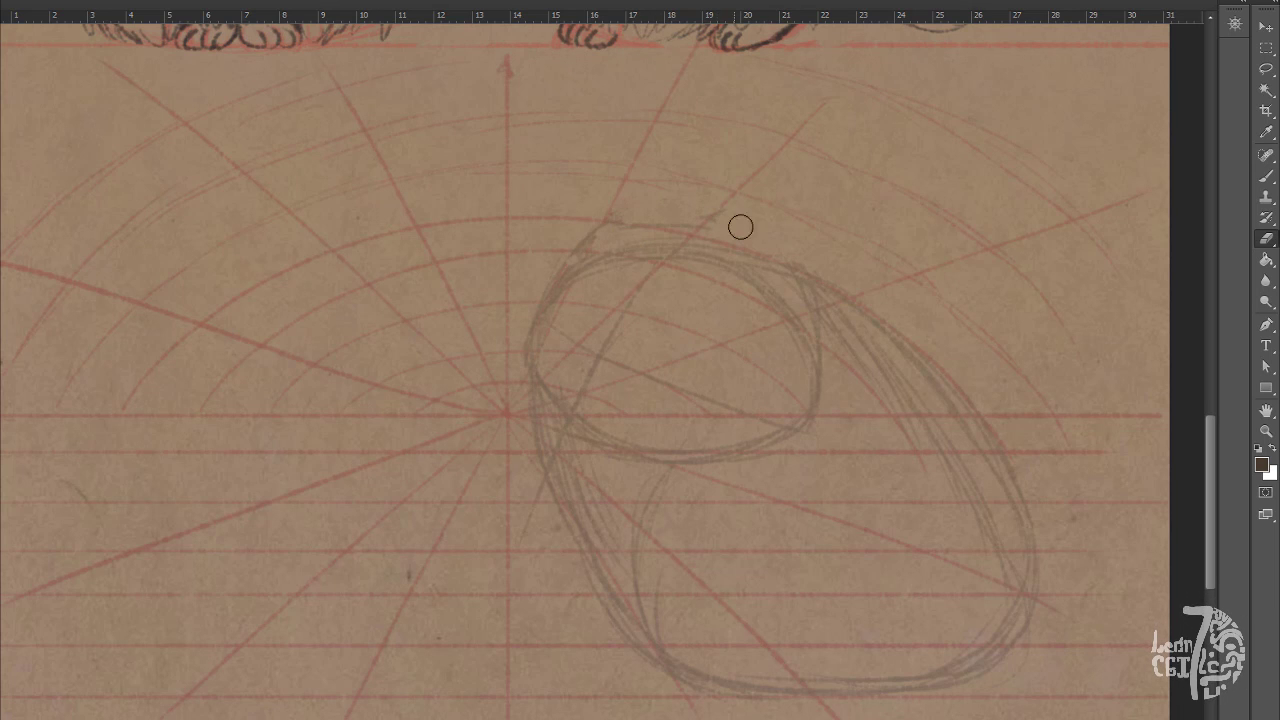
{"action": "key", "text": "b"}
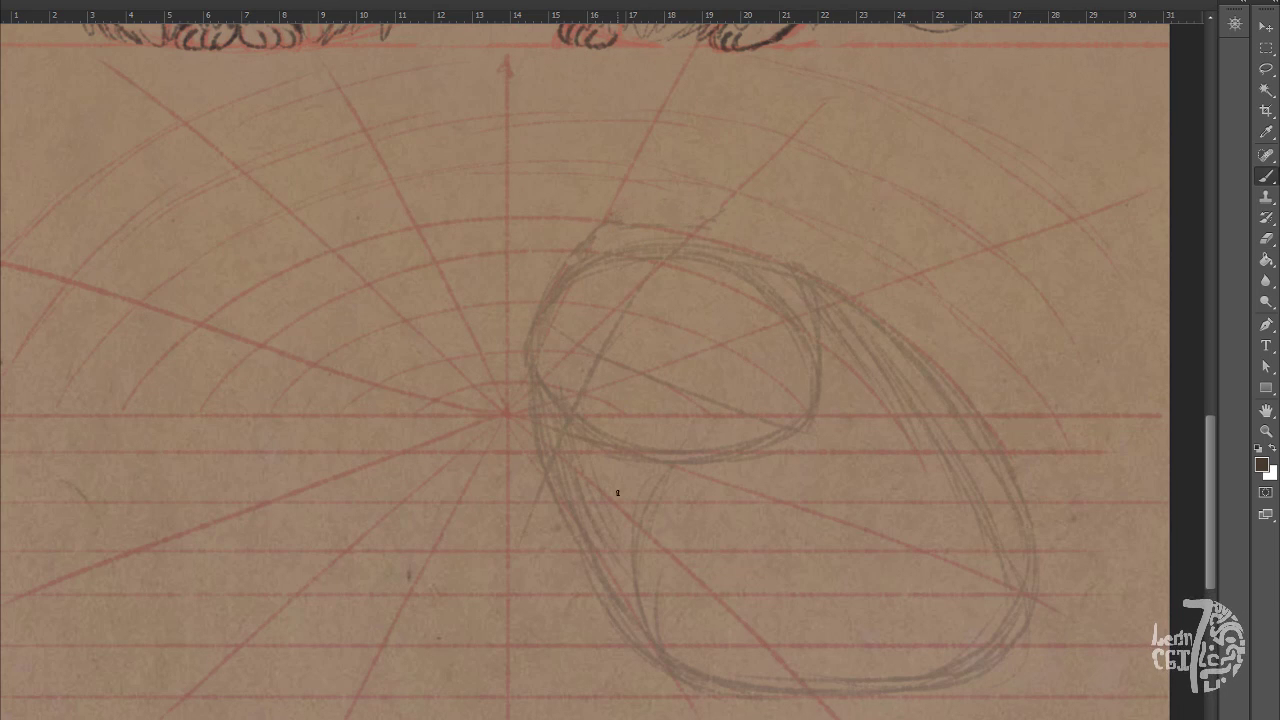
{"action": "mouse_move", "coordinate": [628, 278]}
{"action": "left_mouse_down"}
{"action": "mouse_move", "coordinate": [738, 306]}
{"action": "mouse_move", "coordinate": [804, 418]}
{"action": "mouse_move", "coordinate": [626, 290]}
{"action": "left_mouse_up"}
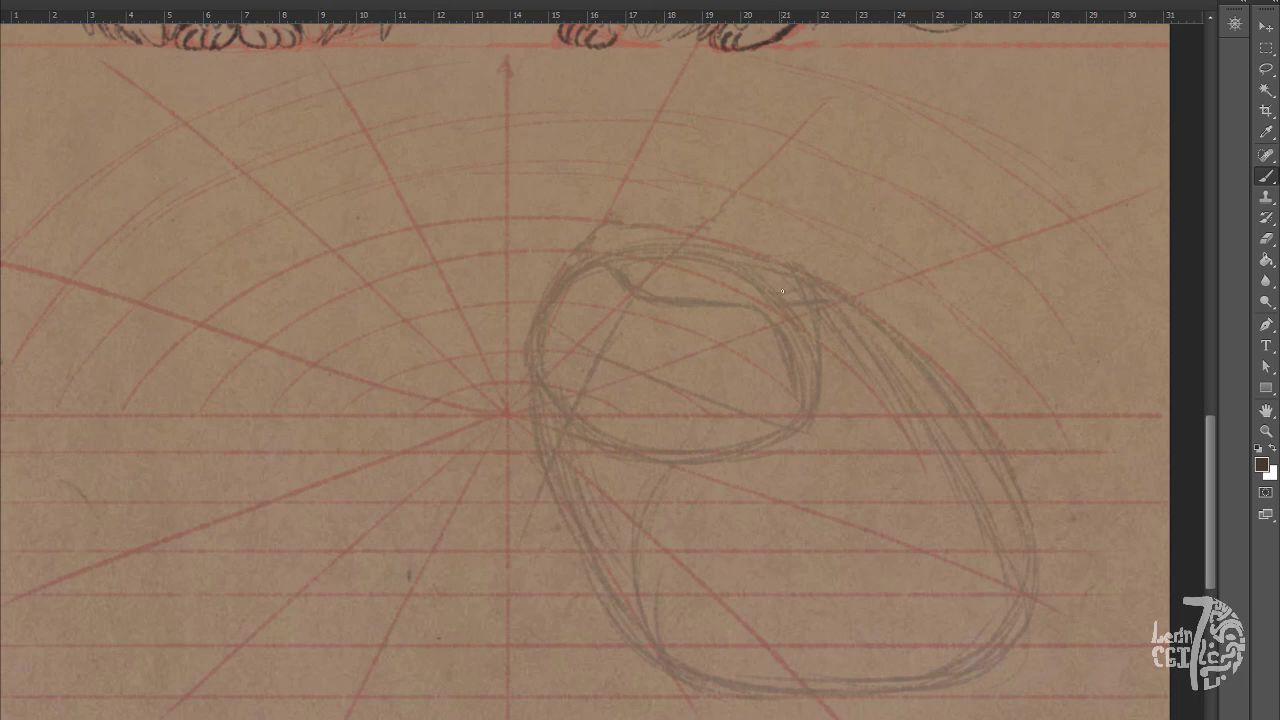
{"action": "left_click_drag", "start_coordinate": [784, 291], "coordinate": [825, 368]}
{"action": "mouse_move", "coordinate": [556, 280]}
{"action": "left_mouse_down"}
{"action": "mouse_move", "coordinate": [575, 237]}
{"action": "mouse_move", "coordinate": [612, 250]}
{"action": "mouse_move", "coordinate": [582, 217]}
{"action": "left_mouse_up"}
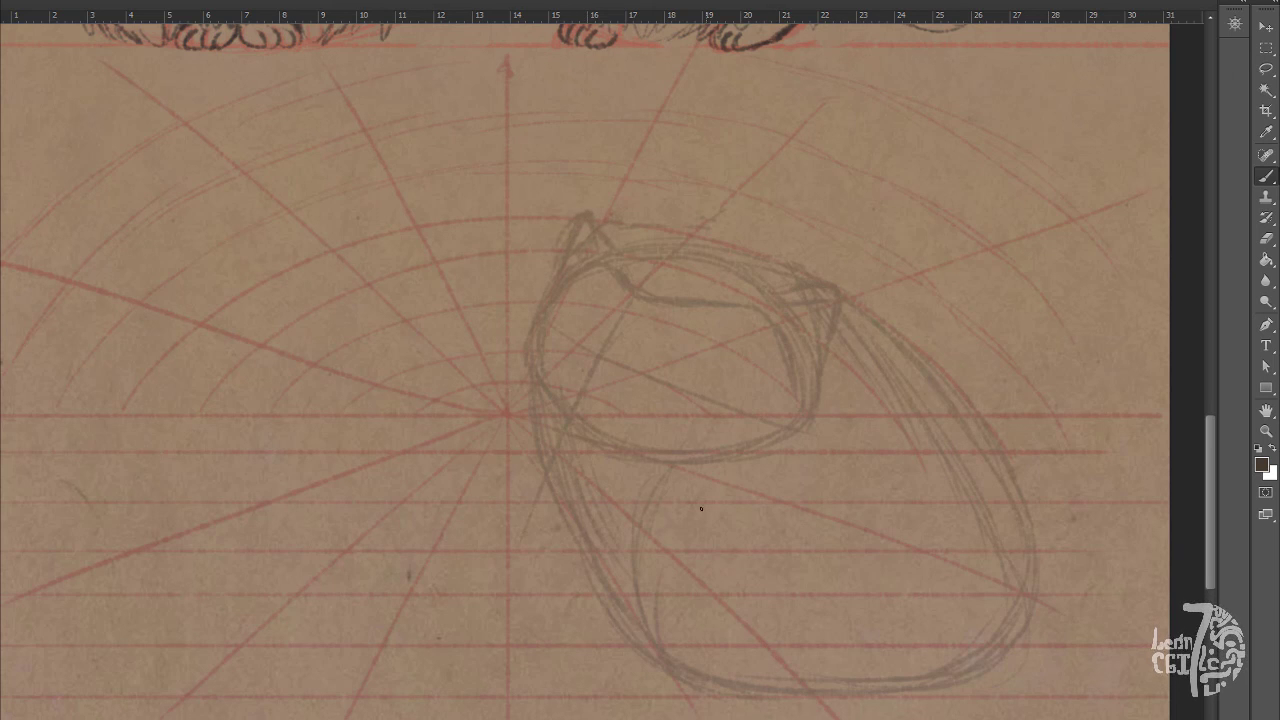
Sketch the flank contour, the front paws with curved toes, and a long tail curling upward behind the body
{"action": "mouse_move", "coordinate": [896, 595]}
{"action": "left_mouse_down"}
{"action": "mouse_move", "coordinate": [856, 483]}
{"action": "mouse_move", "coordinate": [980, 611]}
{"action": "left_mouse_up"}
{"action": "mouse_move", "coordinate": [956, 554]}
{"action": "left_mouse_down"}
{"action": "mouse_move", "coordinate": [1030, 599]}
{"action": "mouse_move", "coordinate": [1046, 562]}
{"action": "mouse_move", "coordinate": [1056, 266]}
{"action": "mouse_move", "coordinate": [1069, 586]}
{"action": "mouse_move", "coordinate": [980, 618]}
{"action": "left_mouse_up"}
{"action": "left_click_drag", "start_coordinate": [751, 471], "coordinate": [800, 559]}
{"action": "mouse_move", "coordinate": [614, 628]}
{"action": "left_mouse_down"}
{"action": "mouse_move", "coordinate": [644, 659]}
{"action": "mouse_move", "coordinate": [649, 636]}
{"action": "mouse_move", "coordinate": [684, 619]}
{"action": "mouse_move", "coordinate": [682, 645]}
{"action": "mouse_move", "coordinate": [672, 630]}
{"action": "mouse_move", "coordinate": [630, 627]}
{"action": "mouse_move", "coordinate": [681, 638]}
{"action": "mouse_move", "coordinate": [630, 648]}
{"action": "mouse_move", "coordinate": [662, 668]}
{"action": "mouse_move", "coordinate": [623, 639]}
{"action": "mouse_move", "coordinate": [657, 668]}
{"action": "mouse_move", "coordinate": [628, 606]}
{"action": "mouse_move", "coordinate": [655, 579]}
{"action": "mouse_move", "coordinate": [721, 653]}
{"action": "mouse_move", "coordinate": [619, 638]}
{"action": "mouse_move", "coordinate": [617, 668]}
{"action": "left_mouse_up"}
{"action": "key", "text": "e"}
{"action": "key", "text": "b"}
{"action": "left_click_drag", "start_coordinate": [611, 588], "coordinate": [594, 620]}
{"action": "left_click_drag", "start_coordinate": [622, 606], "coordinate": [607, 618]}
{"action": "left_click_drag", "start_coordinate": [664, 668], "coordinate": [780, 675]}
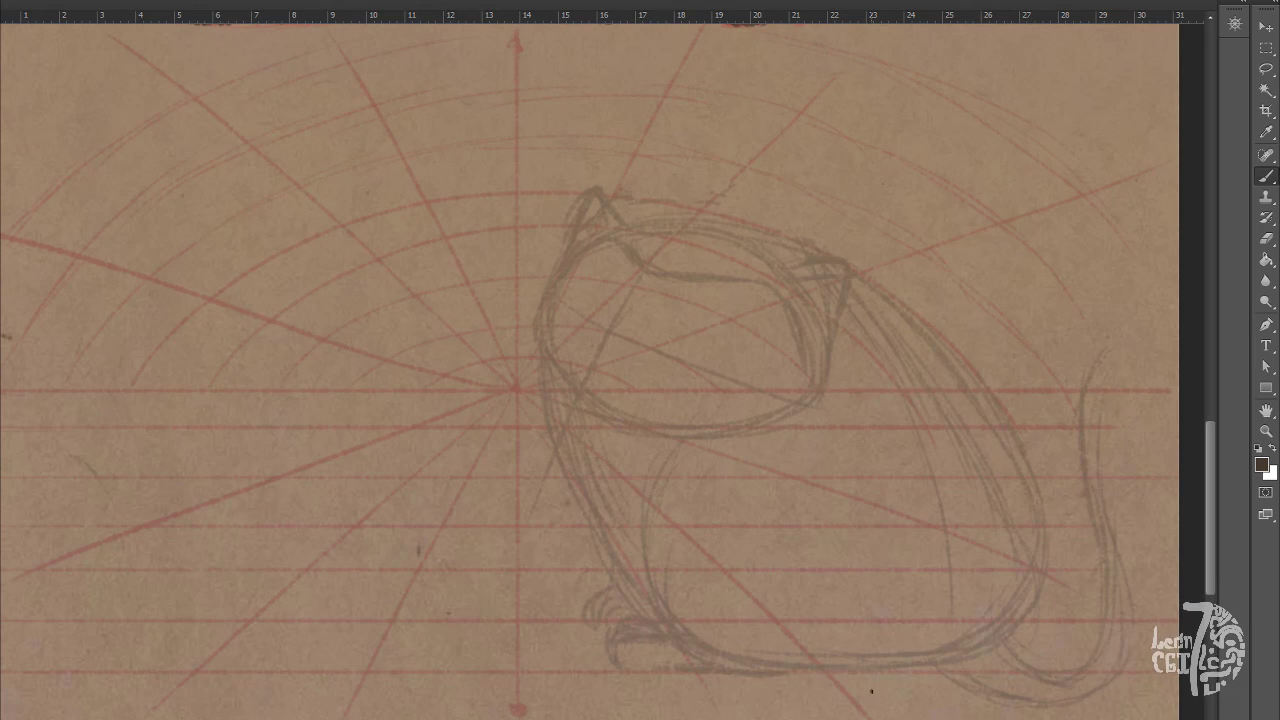
Sketch an uneven ground line on both sides of the character and add a small tuft of grass
{"action": "mouse_move", "coordinate": [582, 614]}
{"action": "left_mouse_down"}
{"action": "mouse_move", "coordinate": [232, 668]}
{"action": "mouse_move", "coordinate": [112, 716]}
{"action": "left_mouse_up"}
{"action": "left_click_drag", "start_coordinate": [748, 673], "coordinate": [564, 601]}
{"action": "left_click_drag", "start_coordinate": [834, 564], "coordinate": [909, 567]}
{"action": "left_click_drag", "start_coordinate": [952, 570], "coordinate": [994, 581]}
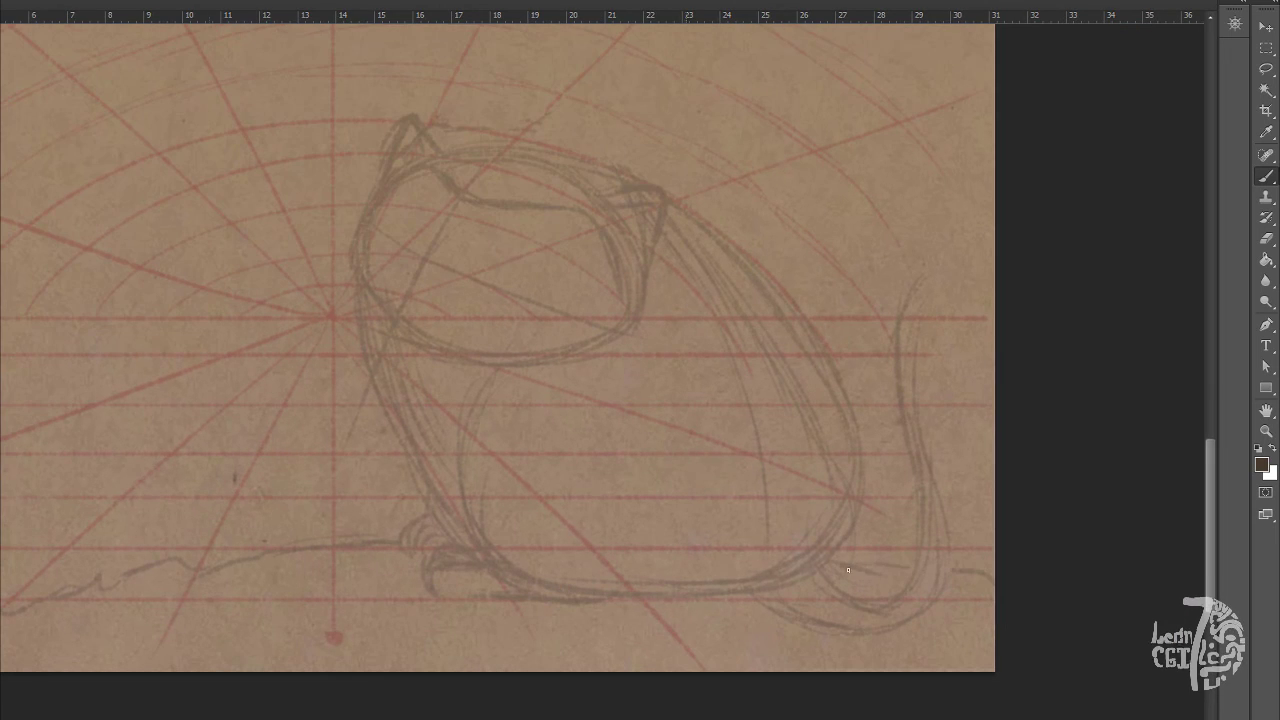
{"action": "left_click_drag", "start_coordinate": [23, 585], "coordinate": [264, 608]}
{"action": "left_click_drag", "start_coordinate": [406, 572], "coordinate": [403, 532]}
{"action": "left_click_drag", "start_coordinate": [414, 571], "coordinate": [430, 522]}
{"action": "left_click_drag", "start_coordinate": [400, 569], "coordinate": [388, 536]}
Sketch puffy clouds with long tapering streaks in the sky left of the character
{"action": "left_click_drag", "start_coordinate": [308, 280], "coordinate": [331, 385]}
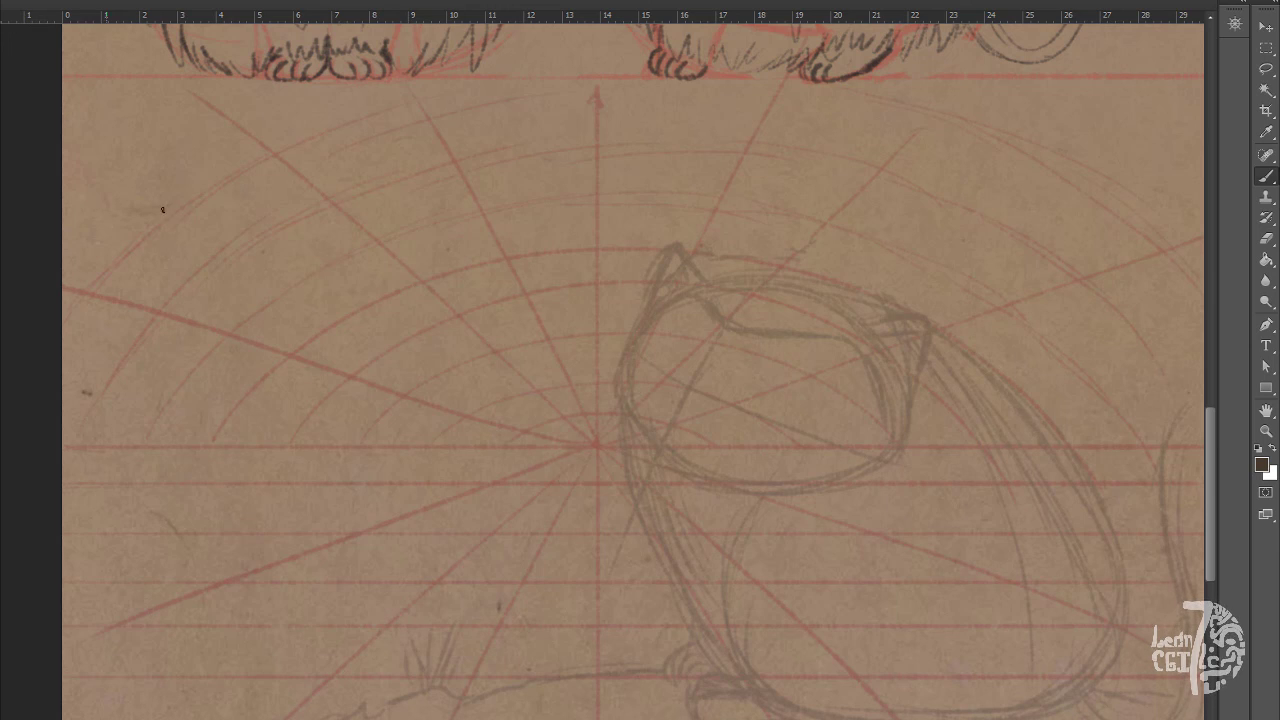
{"action": "left_click_drag", "start_coordinate": [163, 210], "coordinate": [242, 185]}
{"action": "left_click_drag", "start_coordinate": [229, 128], "coordinate": [328, 127]}
{"action": "left_click_drag", "start_coordinate": [265, 187], "coordinate": [440, 113]}
{"action": "left_click_drag", "start_coordinate": [365, 148], "coordinate": [558, 136]}
{"action": "left_click_drag", "start_coordinate": [558, 138], "coordinate": [302, 160]}
{"action": "left_click_drag", "start_coordinate": [294, 116], "coordinate": [200, 110]}
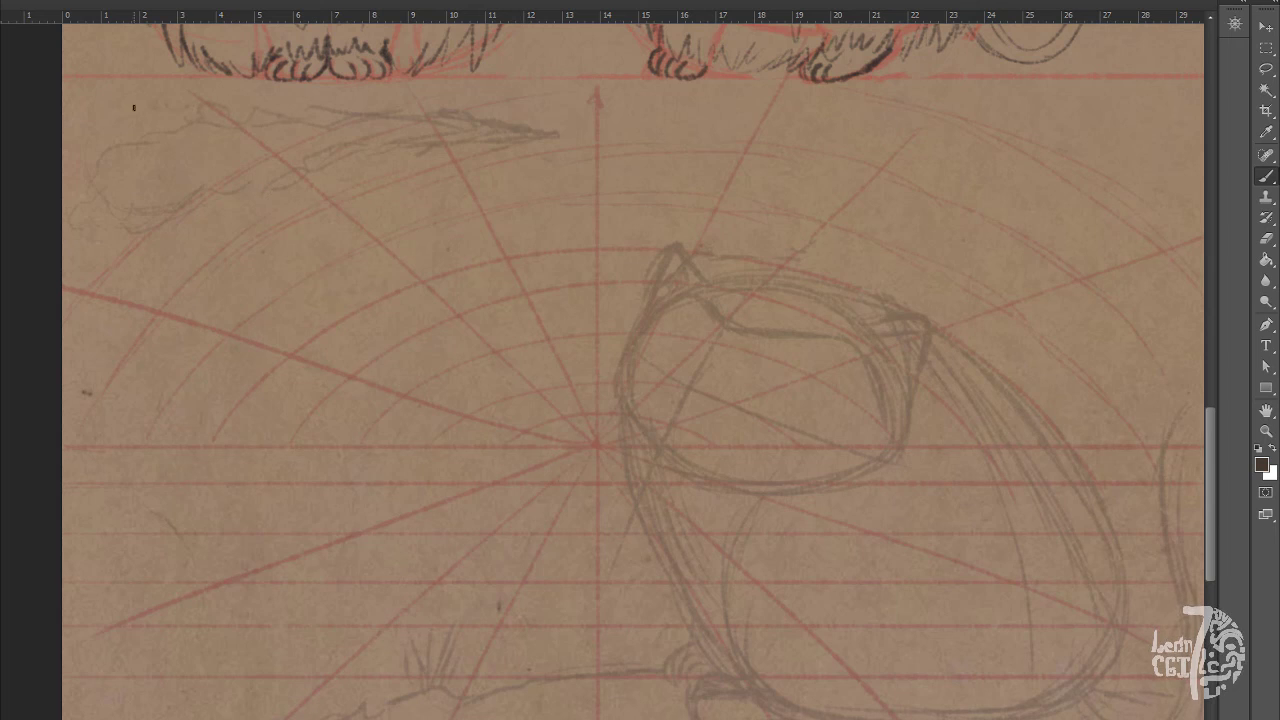
{"action": "left_click_drag", "start_coordinate": [148, 258], "coordinate": [90, 264]}
{"action": "mouse_move", "coordinate": [465, 173]}
{"action": "left_mouse_down"}
{"action": "mouse_move", "coordinate": [503, 189]}
{"action": "mouse_move", "coordinate": [577, 171]}
{"action": "mouse_move", "coordinate": [648, 182]}
{"action": "left_mouse_up"}
Sketch a large cloud bank in the sky above the character's back, and a hill silhouette descending to the horizon on the left
{"action": "mouse_move", "coordinate": [834, 126]}
{"action": "left_mouse_down"}
{"action": "mouse_move", "coordinate": [1085, 146]}
{"action": "mouse_move", "coordinate": [1172, 200]}
{"action": "left_mouse_up"}
{"action": "left_click_drag", "start_coordinate": [732, 176], "coordinate": [818, 228]}
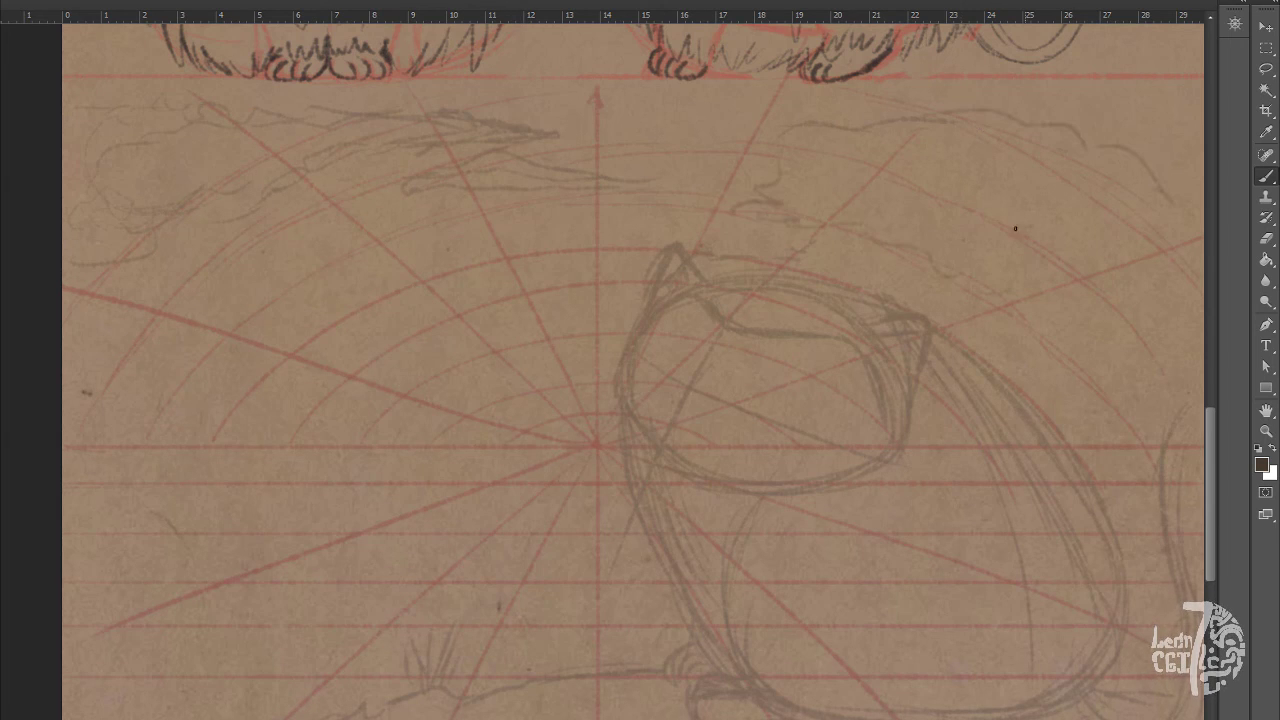
{"action": "left_click_drag", "start_coordinate": [1160, 302], "coordinate": [1110, 328]}
{"action": "left_click_drag", "start_coordinate": [1166, 208], "coordinate": [1200, 218]}
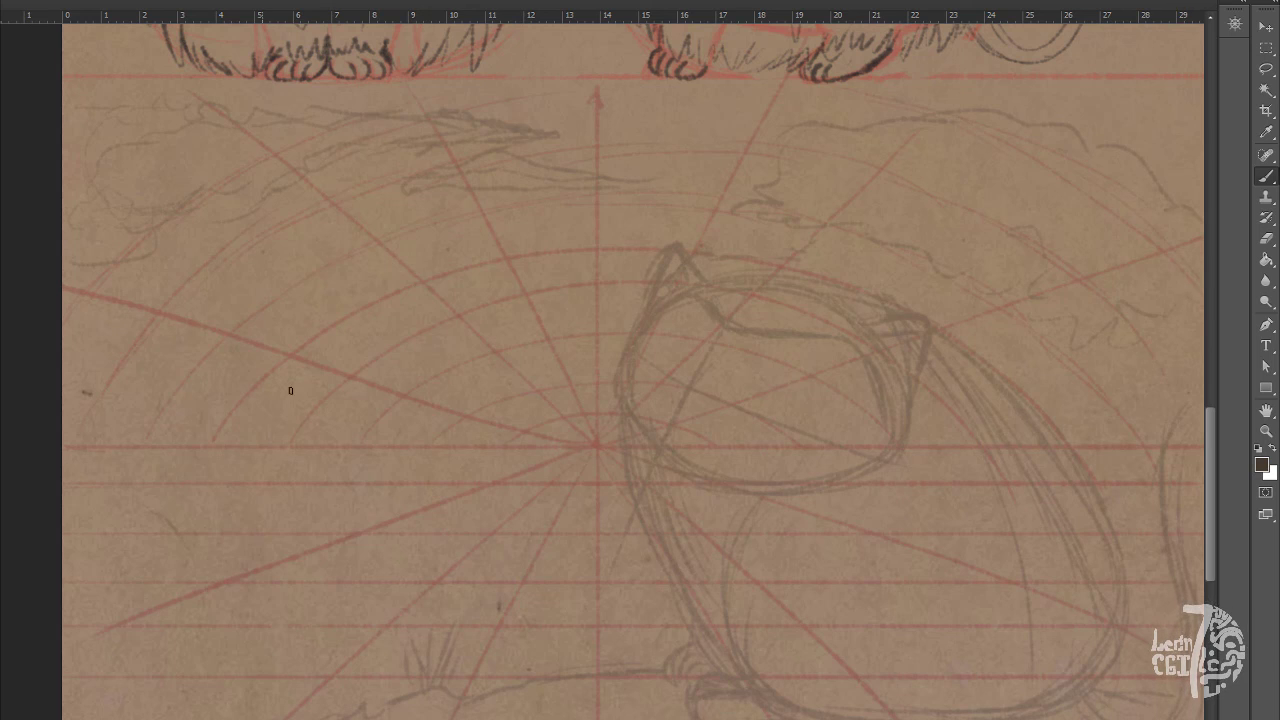
{"action": "mouse_move", "coordinate": [117, 362]}
{"action": "left_mouse_down"}
{"action": "mouse_move", "coordinate": [185, 350]}
{"action": "mouse_move", "coordinate": [232, 398]}
{"action": "mouse_move", "coordinate": [354, 434]}
{"action": "mouse_move", "coordinate": [532, 444]}
{"action": "left_mouse_up"}
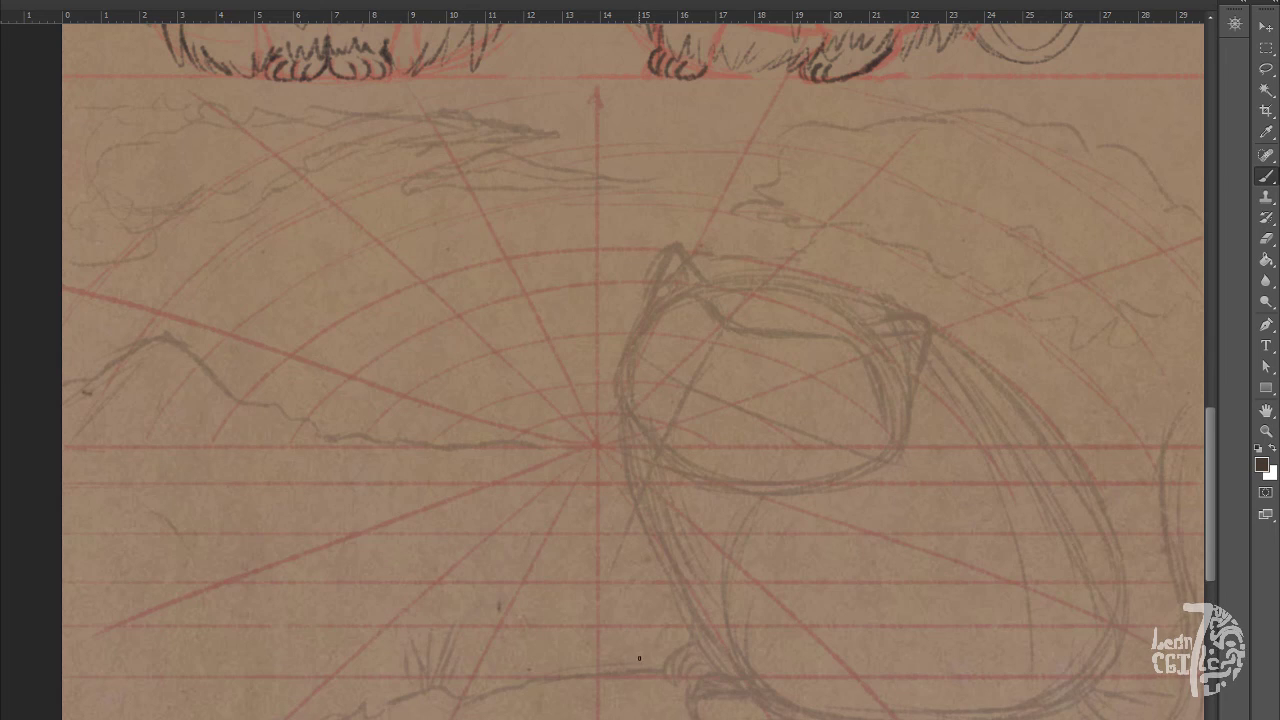